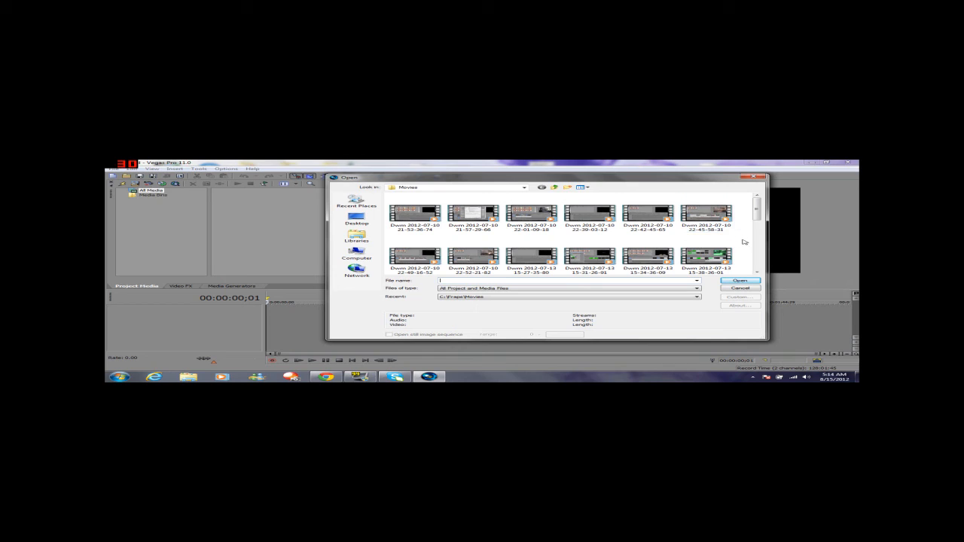
# Browse from the Movies folder to the Toshiba Canvio Hard Drive (D:) for a clip to open.
pyautogui.scroll(-1, 723, 241)
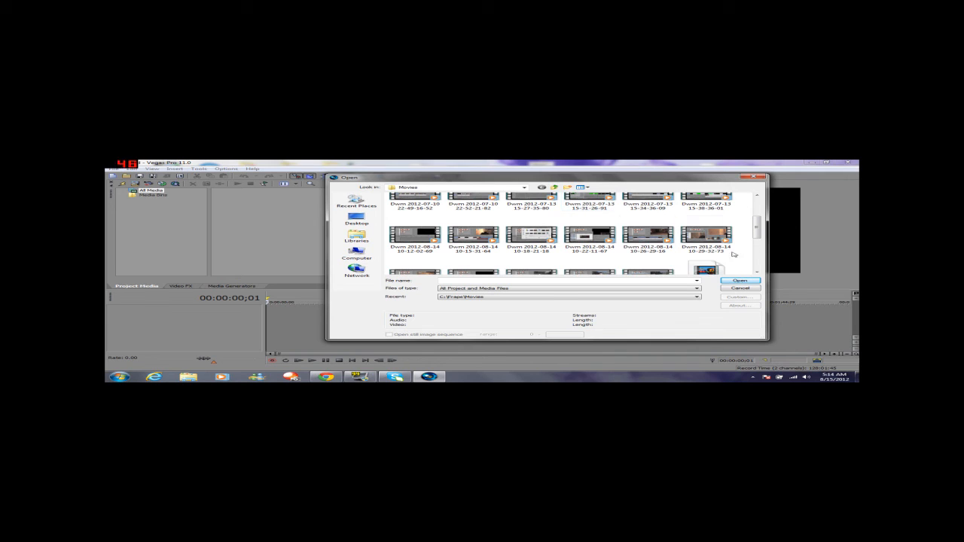
pyautogui.scroll(-1, 713, 256)
pyautogui.click(375, 250)
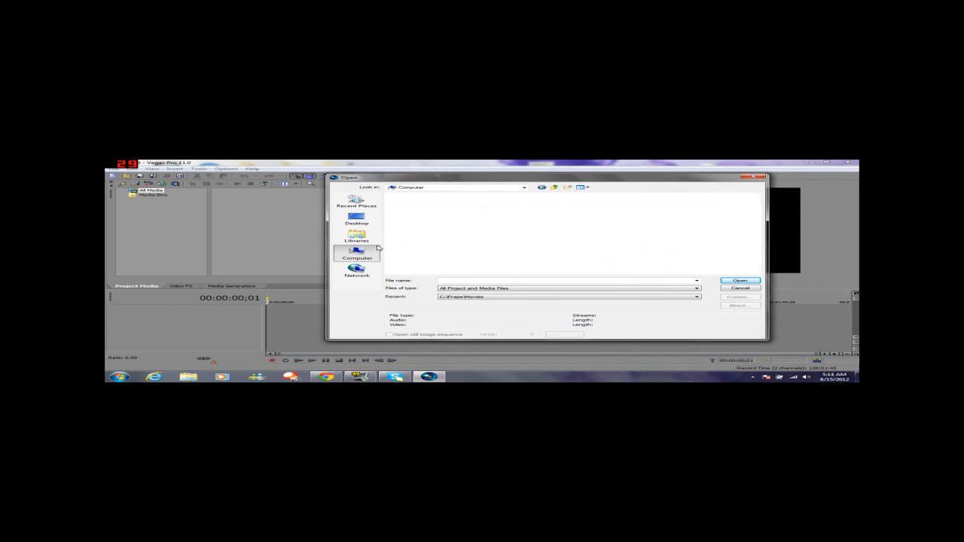
pyautogui.doubleClick(566, 205)
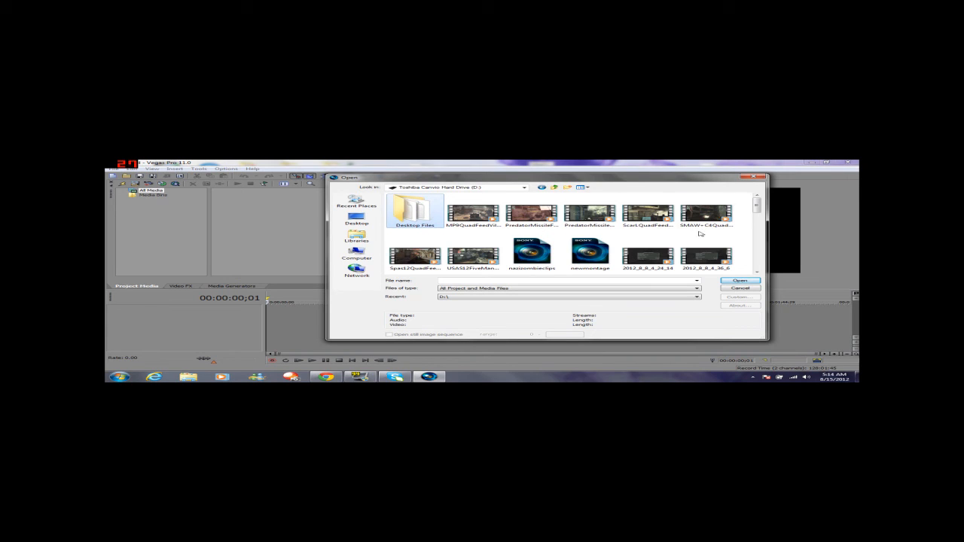
# Open the cod4tripleheadshot video from the Desktop Files folder on the D: drive.
pyautogui.scroll(-1, 633, 237)
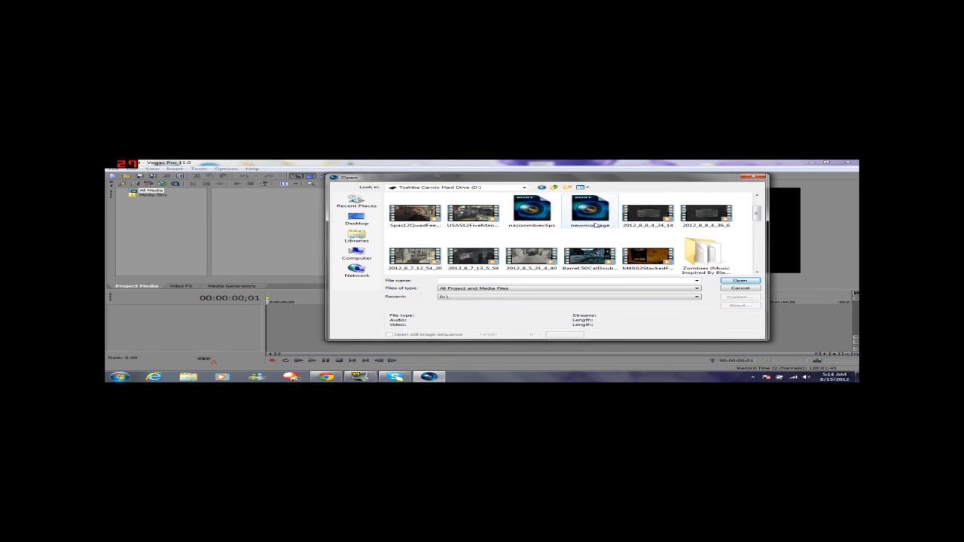
pyautogui.scroll(-1, 572, 226)
pyautogui.scroll(-2, 573, 225)
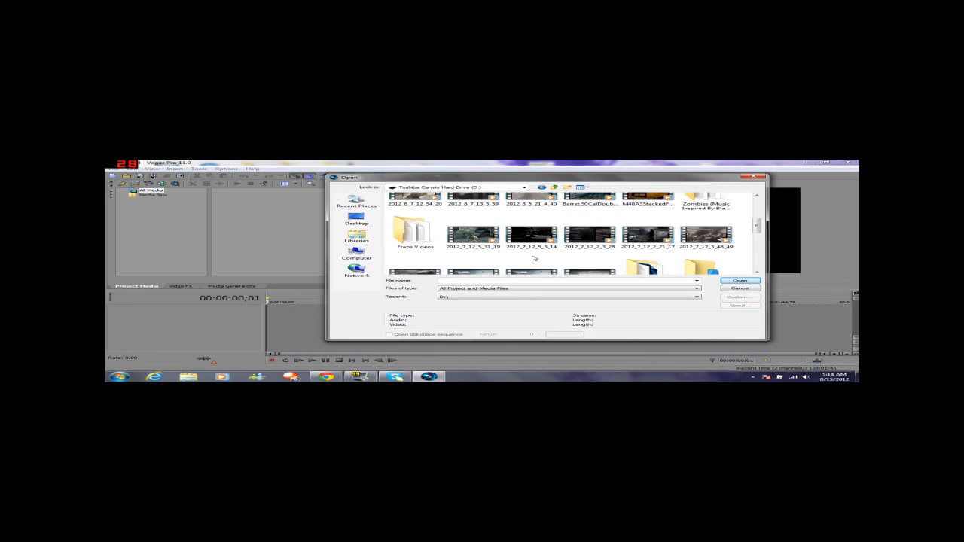
pyautogui.scroll(-1, 543, 254)
pyautogui.scroll(4, 548, 253)
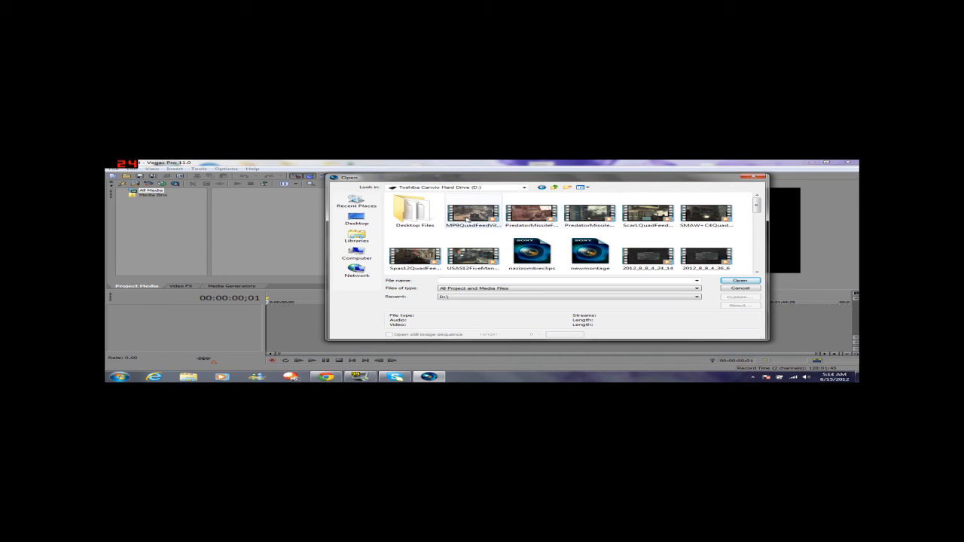
pyautogui.doubleClick(428, 215)
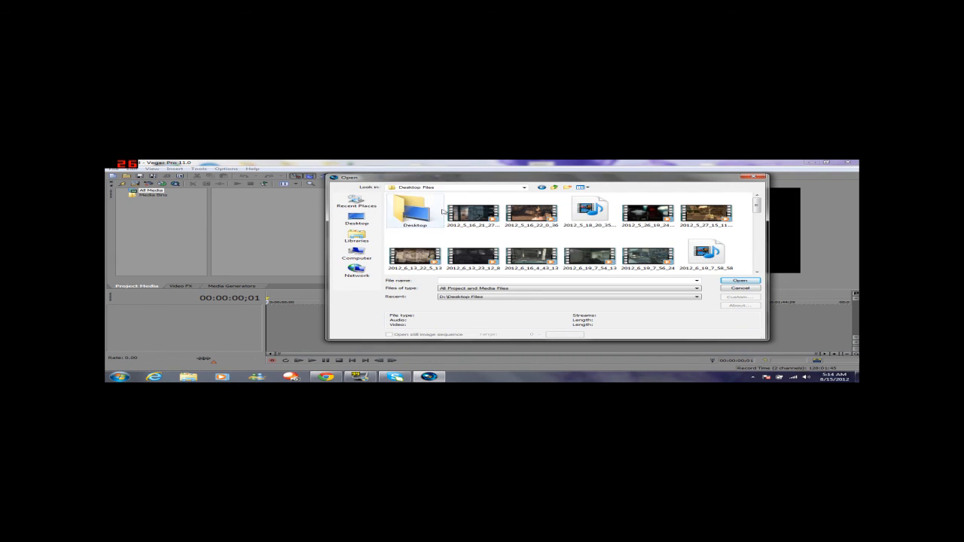
pyautogui.scroll(-5, 528, 226)
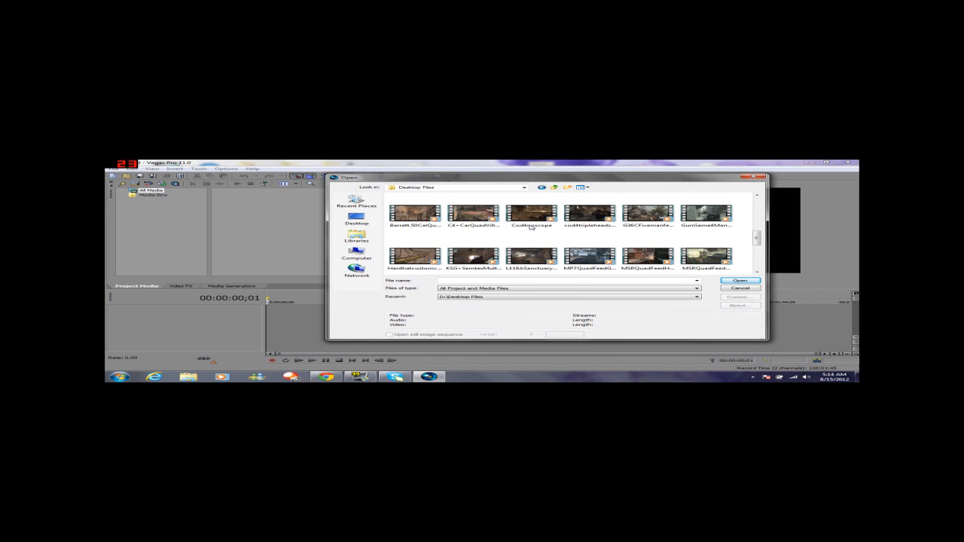
pyautogui.click(590, 214)
pyautogui.click(739, 280)
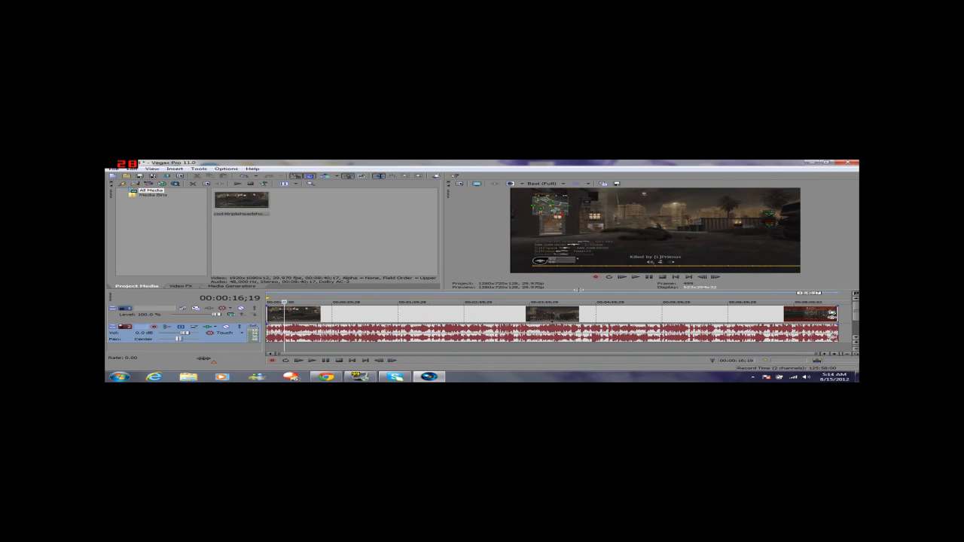
# Move the playhead to 00:00:31;22 and apply the (Default) preset of the Magic Bullet Looks effect to the timeline video.
pyautogui.click(301, 302)
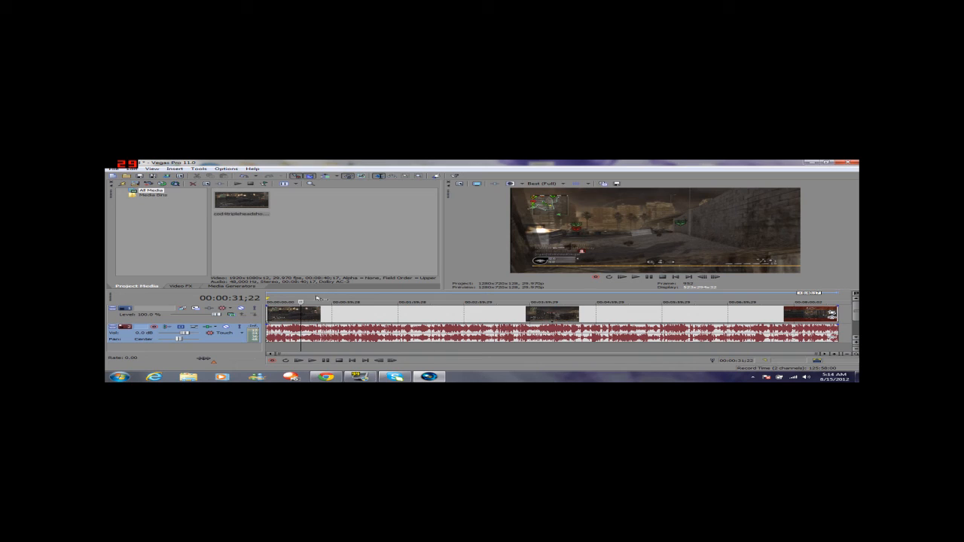
pyautogui.click(231, 286)
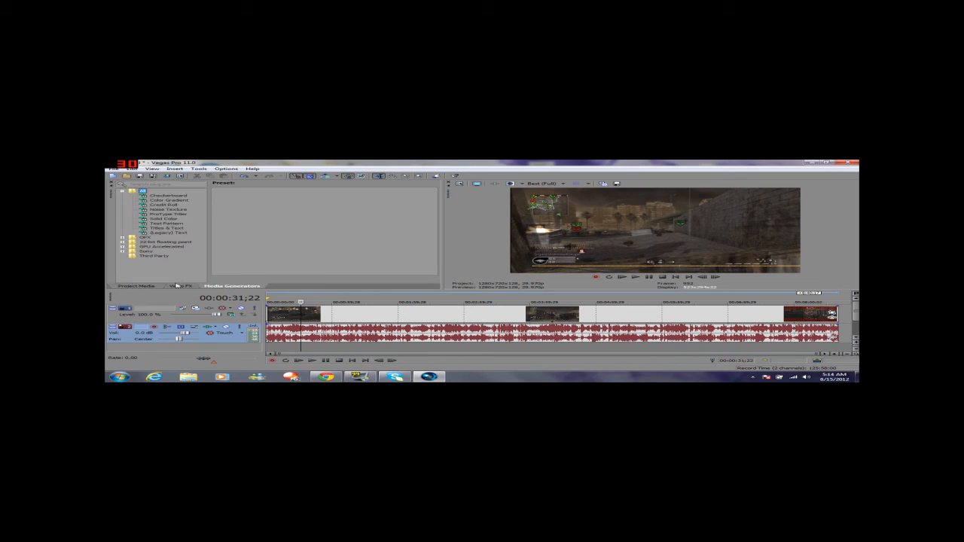
pyautogui.click(168, 287)
pyautogui.moveTo(259, 245); pyautogui.dragTo(282, 235)
pyautogui.click(174, 229)
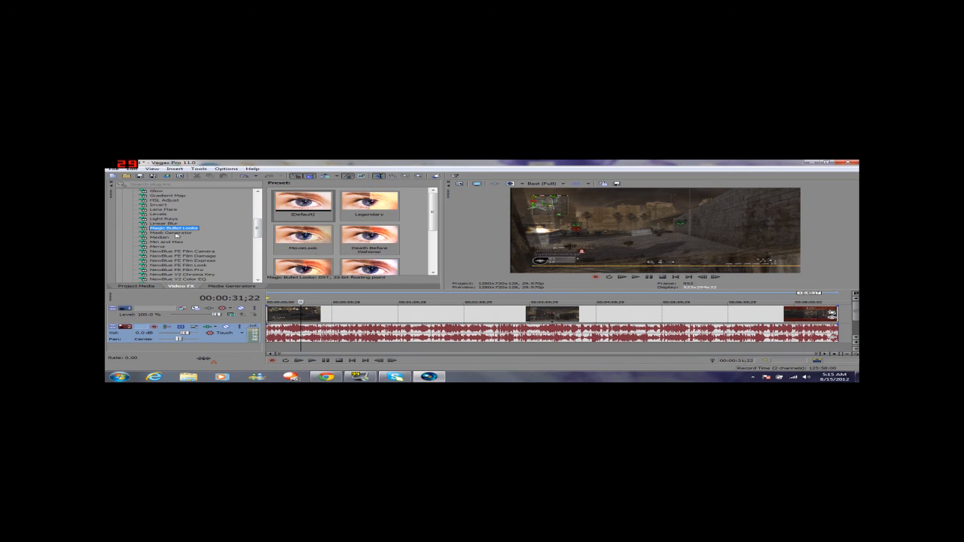
pyautogui.moveTo(433, 227)
pyautogui.mouseDown()
pyautogui.moveTo(428, 269)
pyautogui.moveTo(426, 223)
pyautogui.mouseUp()
pyautogui.click(302, 203)
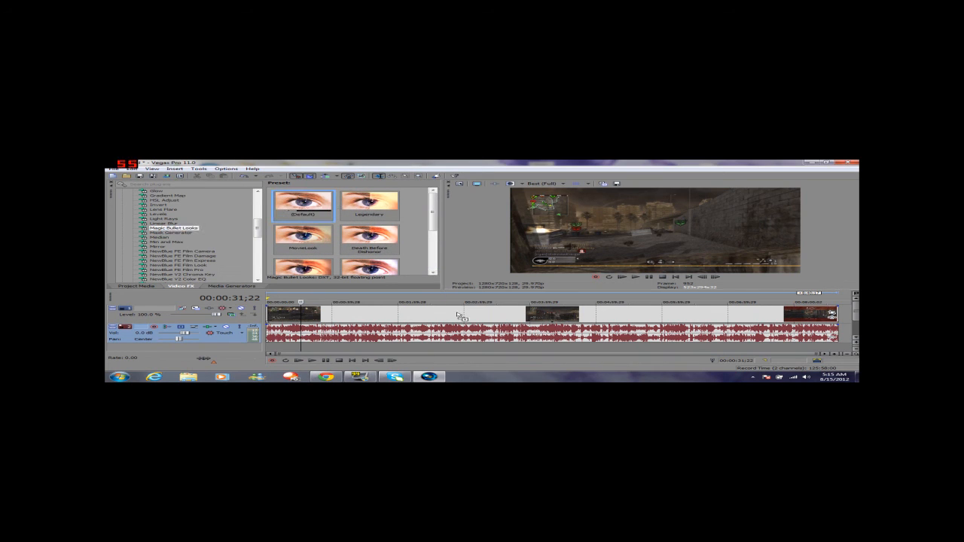
pyautogui.moveTo(459, 315); pyautogui.dragTo(457, 314)
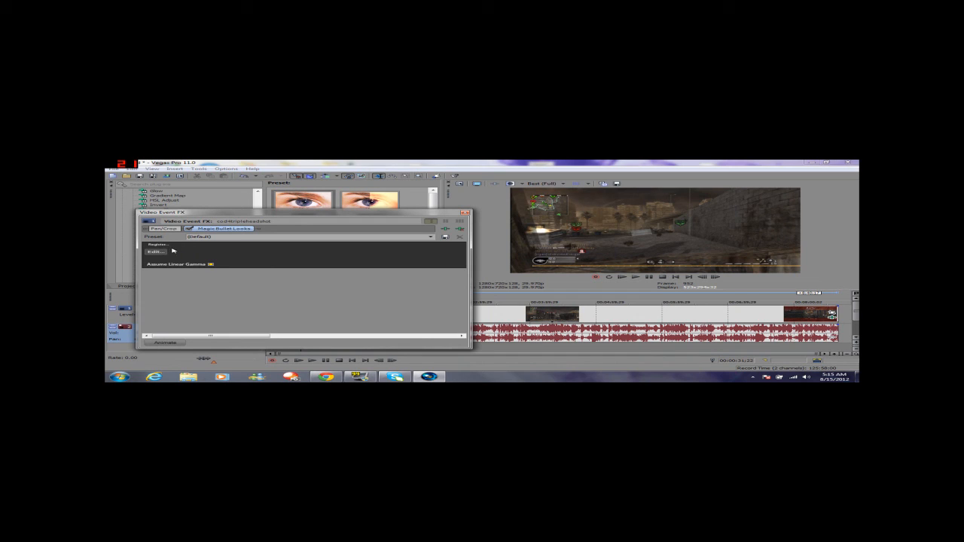
# Open the Magic Bullet Looks editor for the clip's effect and reveal its library of looks.
pyautogui.moveTo(414, 215)
pyautogui.mouseDown()
pyautogui.moveTo(407, 286)
pyautogui.moveTo(435, 291)
pyautogui.moveTo(435, 307)
pyautogui.moveTo(423, 228)
pyautogui.mouseUp()
pyautogui.click(160, 264)
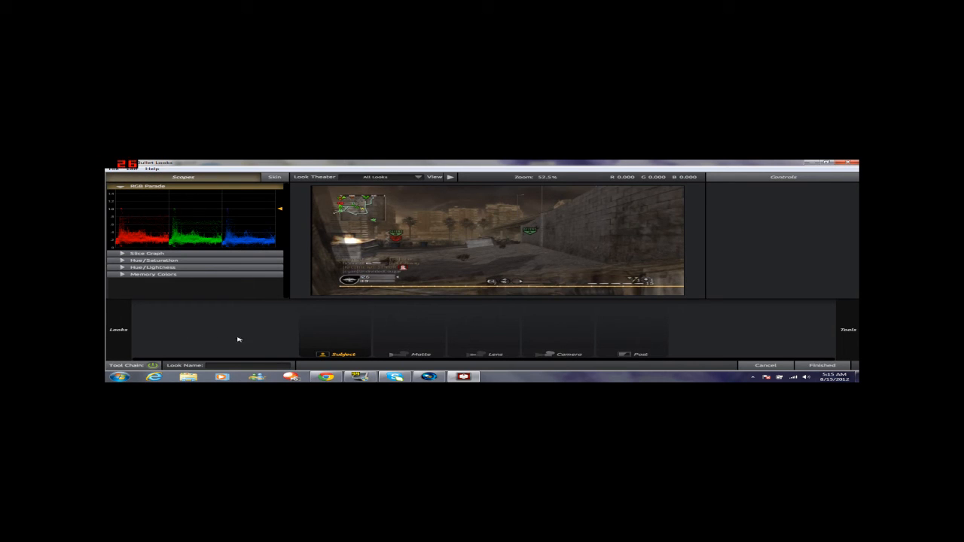
pyautogui.moveTo(106, 325)
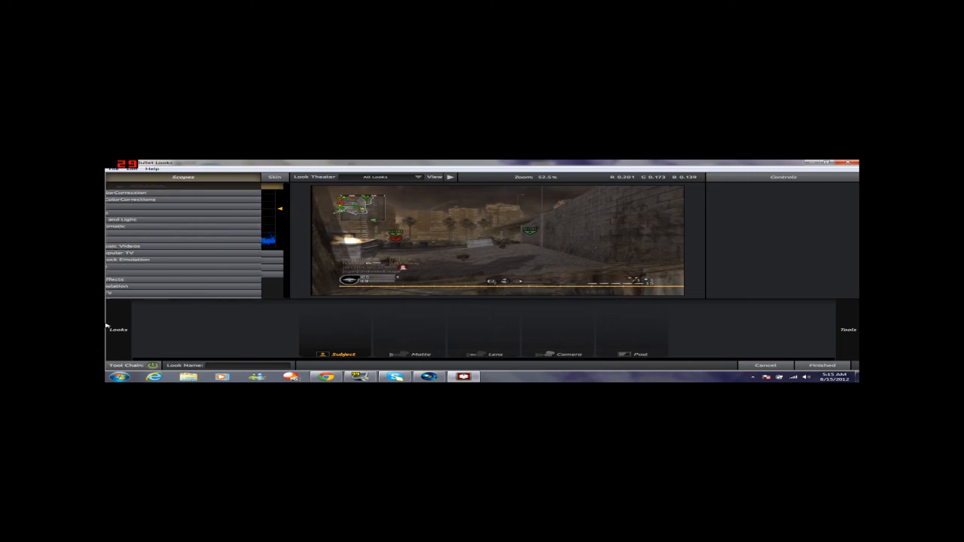
# Look through the preset looks in the Horror, Black and White Tints, Diffusion and Music Videos categories.
pyautogui.scroll(-4, 125, 275)
pyautogui.scroll(4, 130, 273)
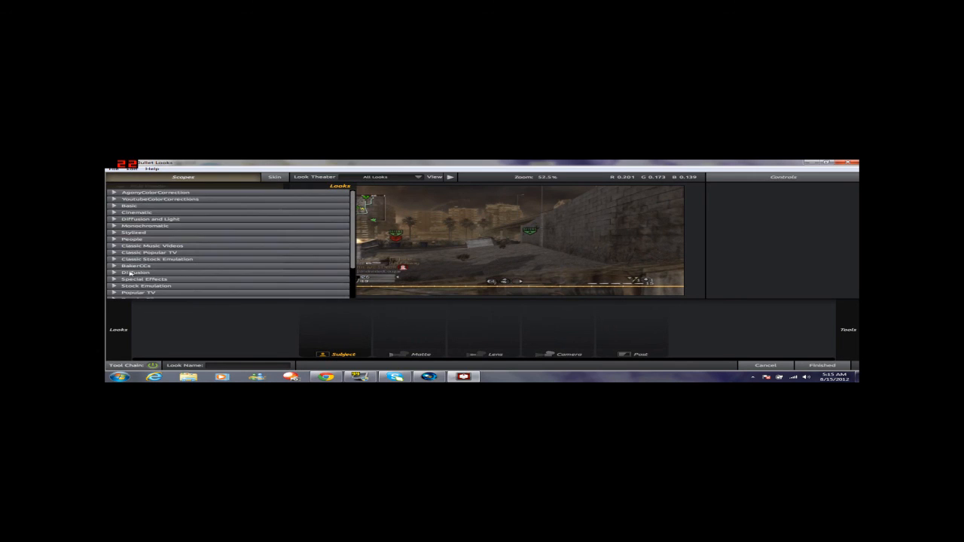
pyautogui.scroll(-3, 181, 264)
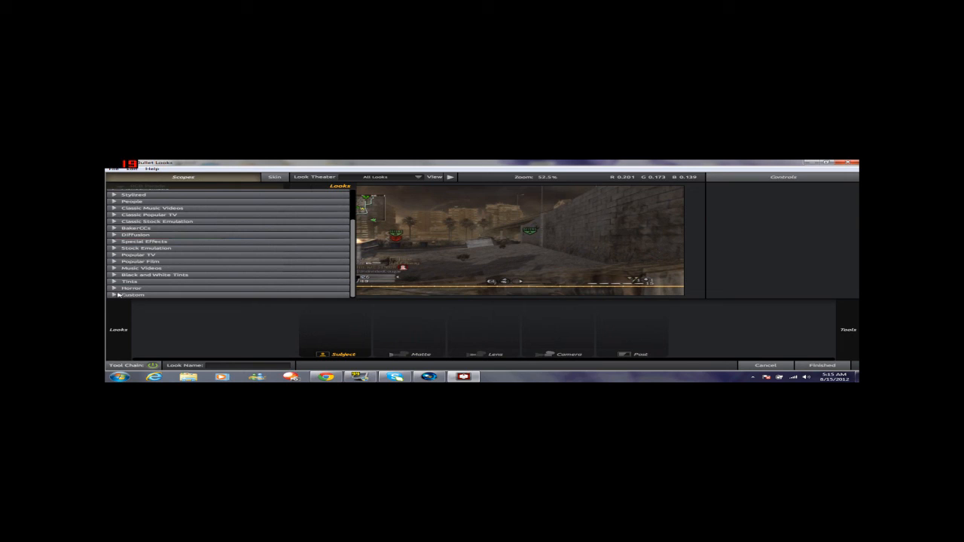
pyautogui.click(116, 289)
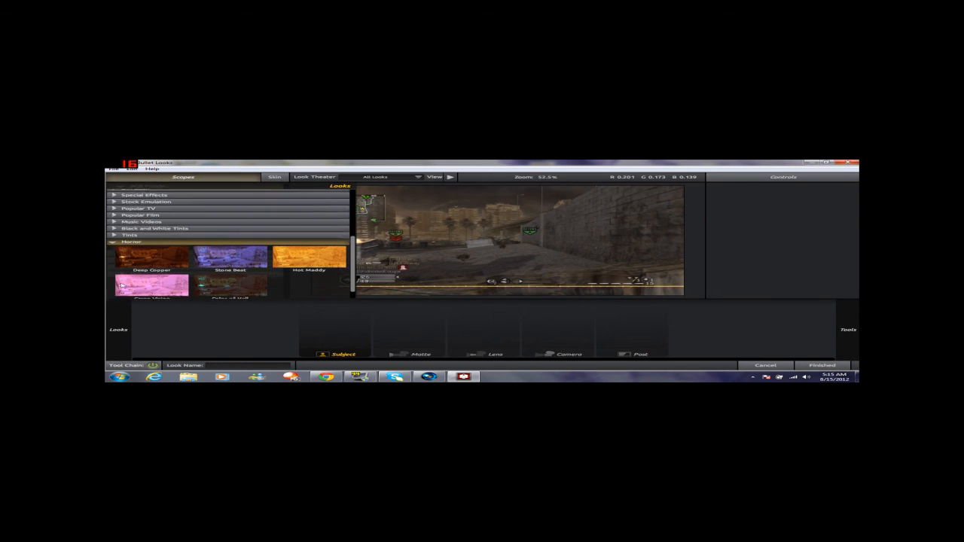
pyautogui.click(114, 241)
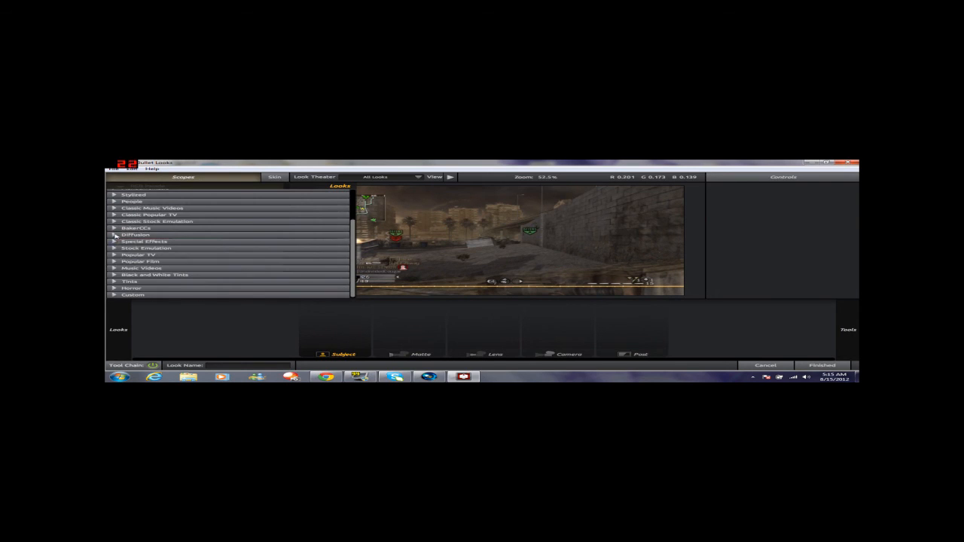
pyautogui.click(114, 275)
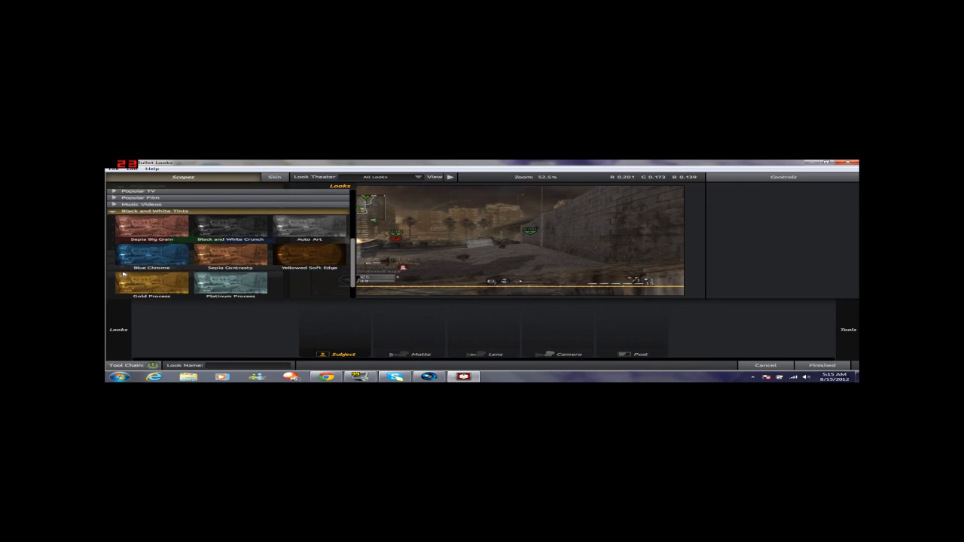
pyautogui.scroll(1, 124, 271)
pyautogui.click(111, 245)
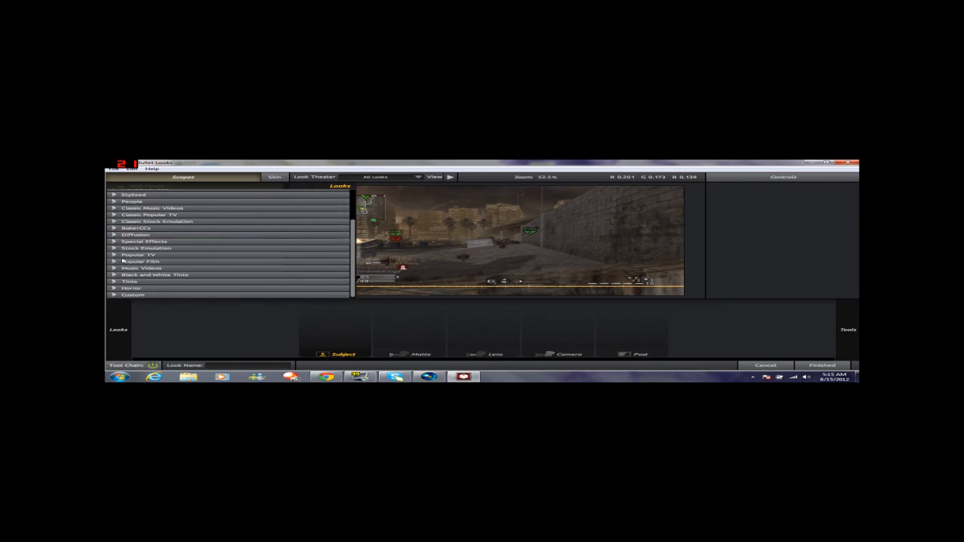
pyautogui.click(114, 235)
pyautogui.click(114, 235)
pyautogui.click(116, 269)
pyautogui.click(115, 269)
pyautogui.scroll(3, 146, 262)
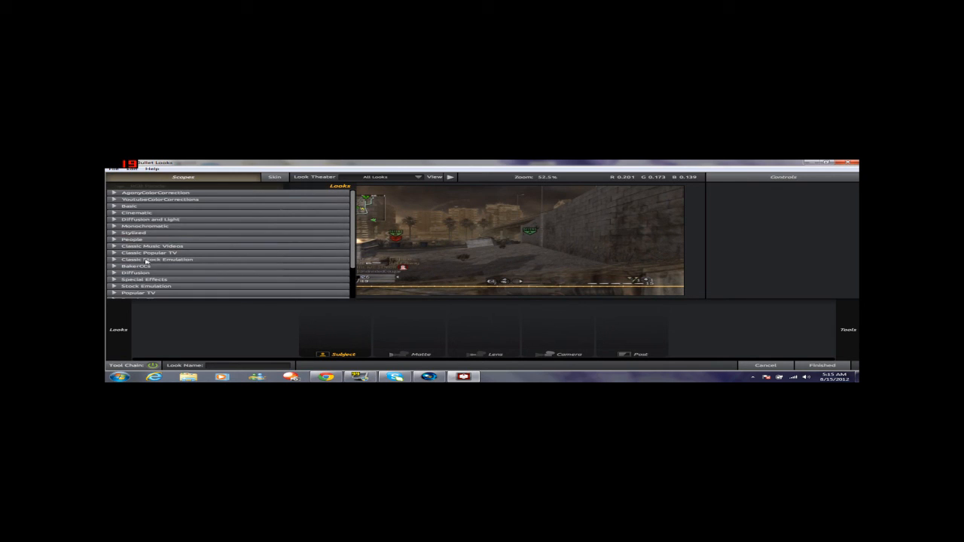
# Try the Blockbuster look from the Cinematic category, replace it with the Romance look, and collapse the category.
pyautogui.click(119, 214)
pyautogui.scroll(-2, 194, 272)
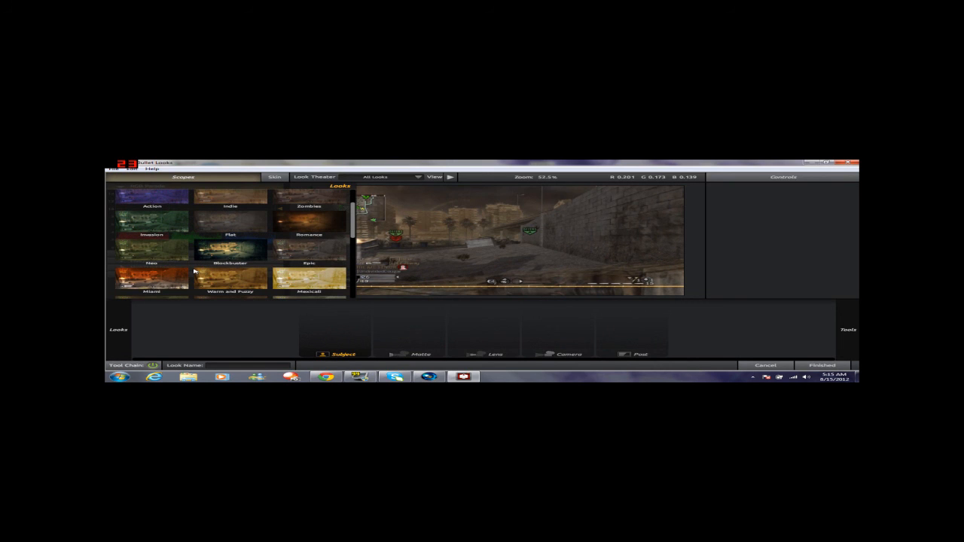
pyautogui.click(184, 176)
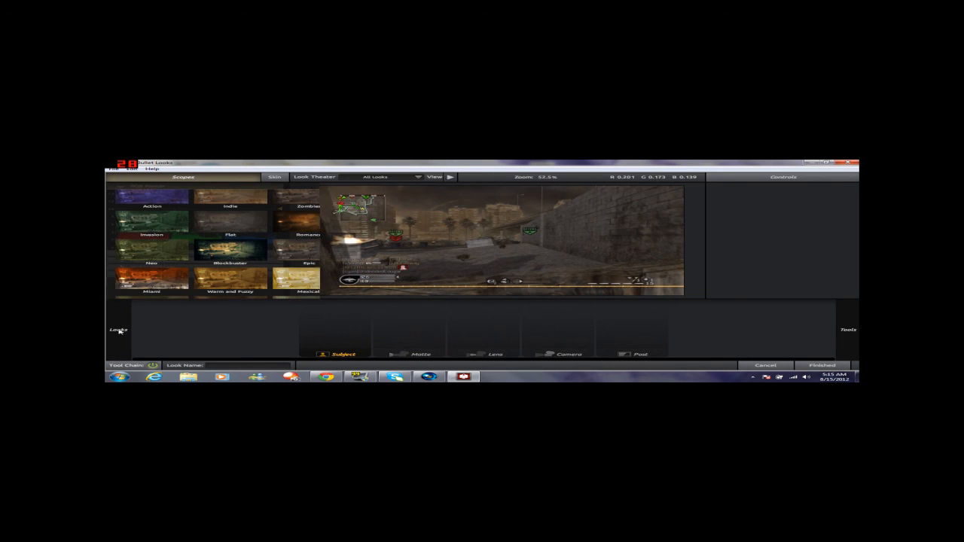
pyautogui.click(213, 253)
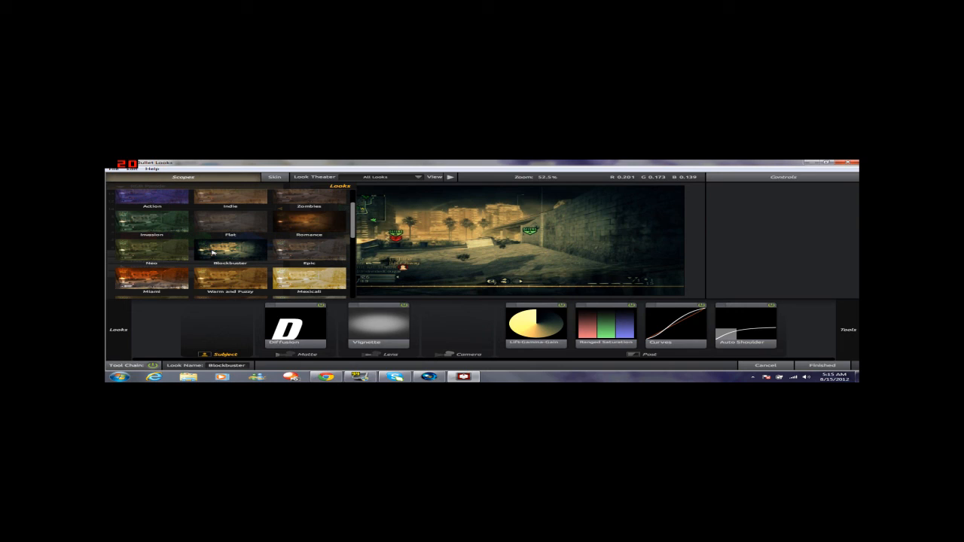
pyautogui.click(280, 238)
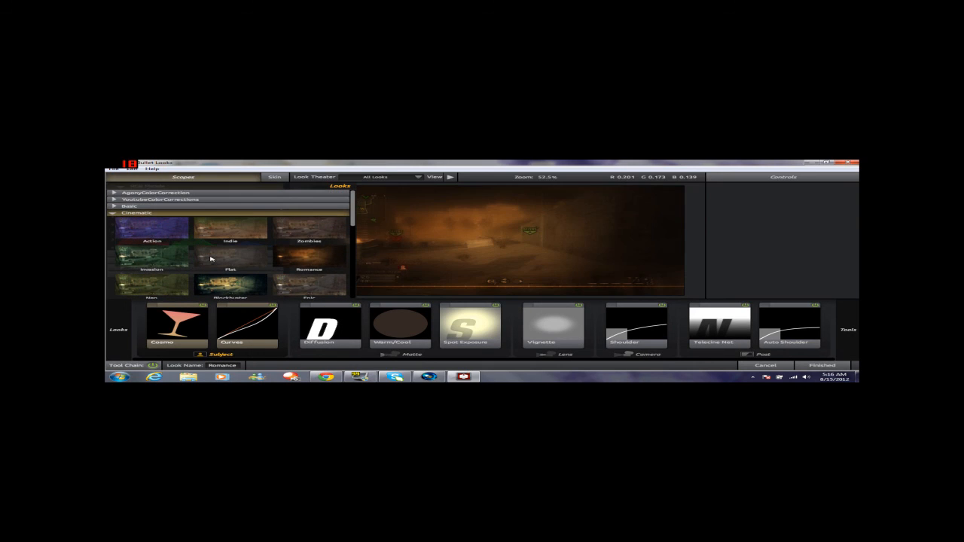
pyautogui.click(114, 213)
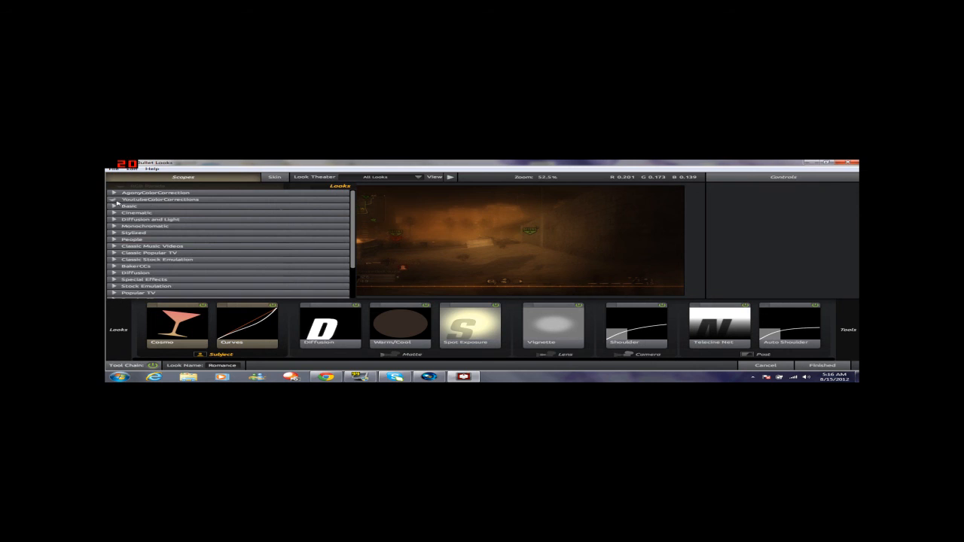
# Examine the preset looks in the YoutubeColorCorrections category from beginning to end and back.
pyautogui.click(117, 203)
pyautogui.scroll(-1, 254, 256)
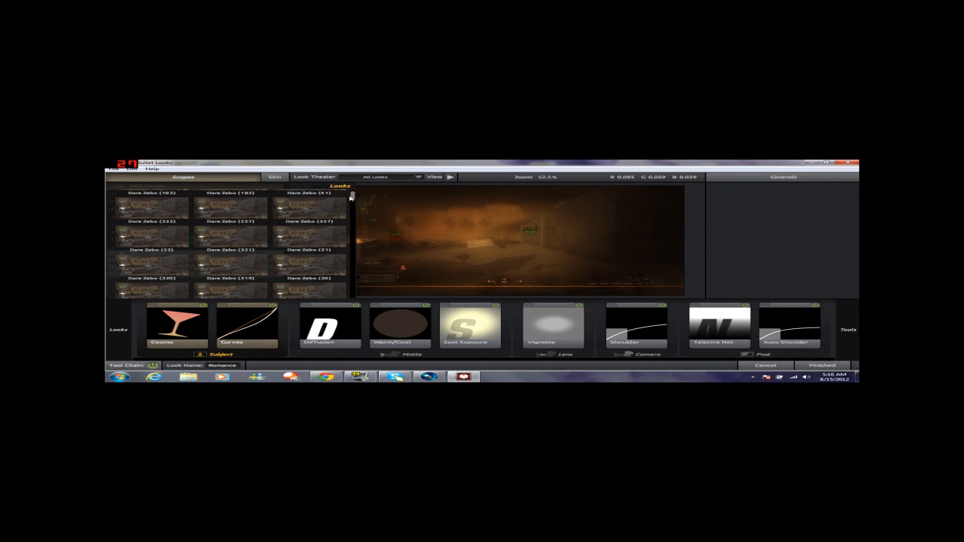
pyautogui.moveTo(354, 200); pyautogui.dragTo(367, 294)
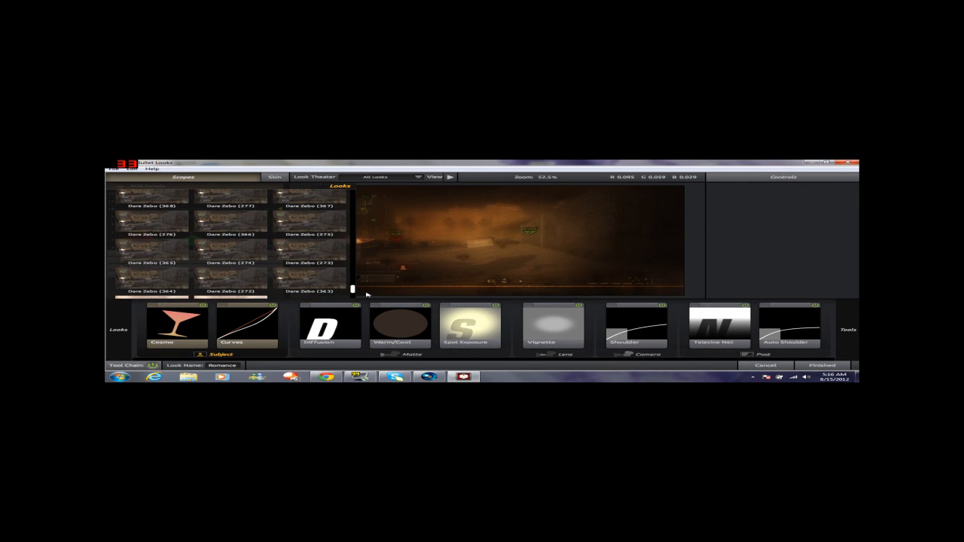
pyautogui.scroll(-1, 240, 242)
pyautogui.scroll(3, 238, 280)
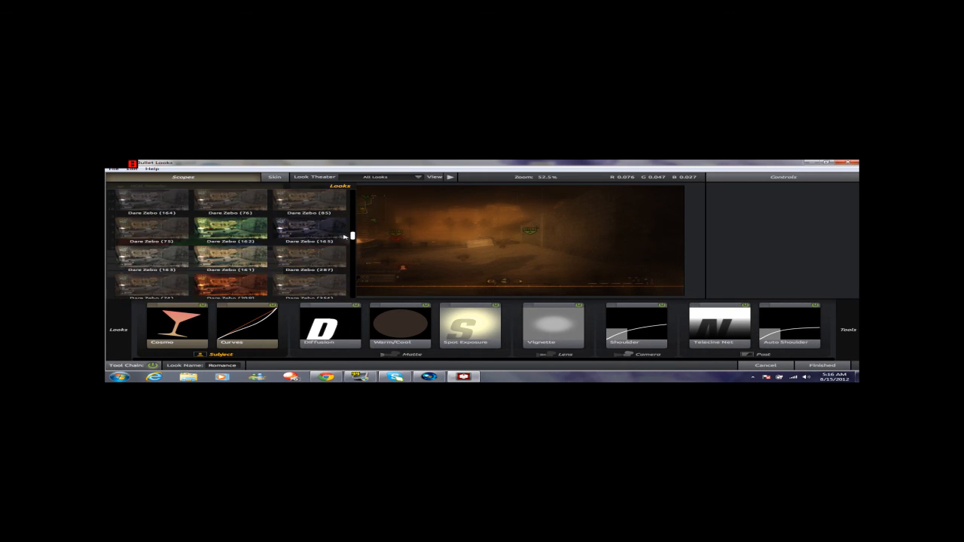
pyautogui.scroll(5, 344, 234)
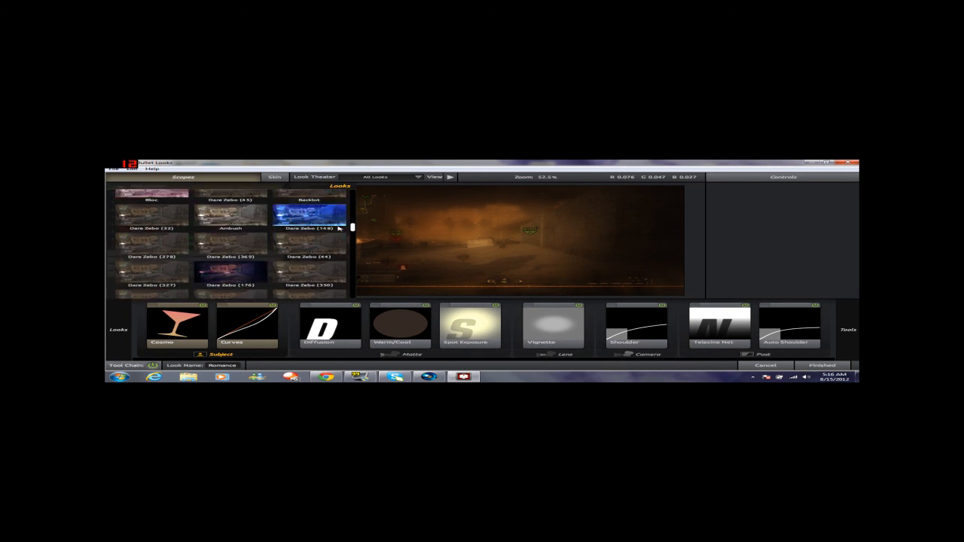
pyautogui.scroll(2, 338, 222)
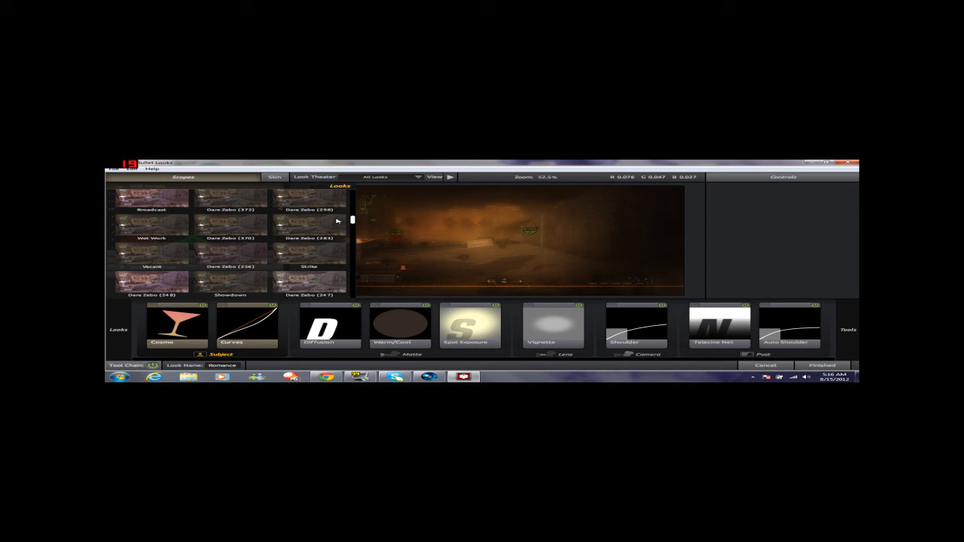
pyautogui.scroll(5, 337, 221)
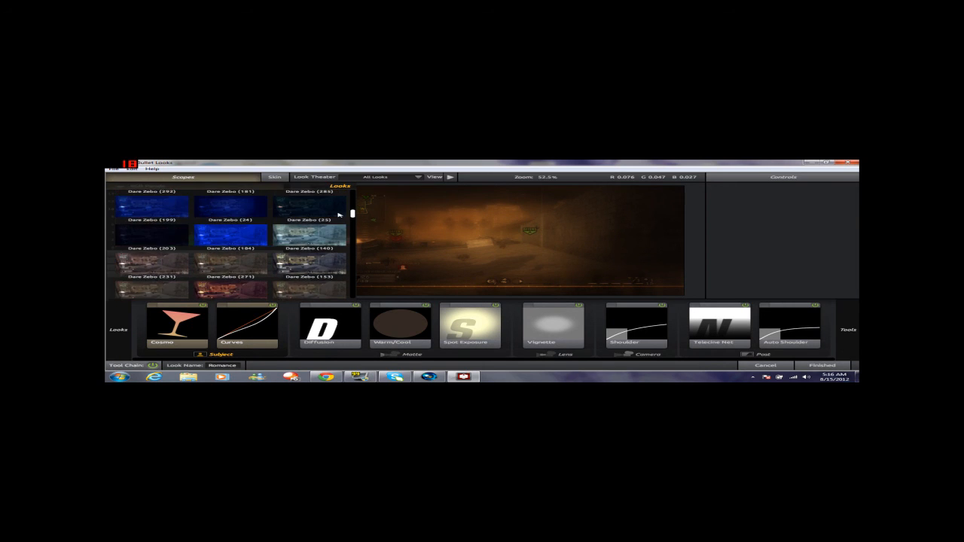
pyautogui.scroll(5, 343, 209)
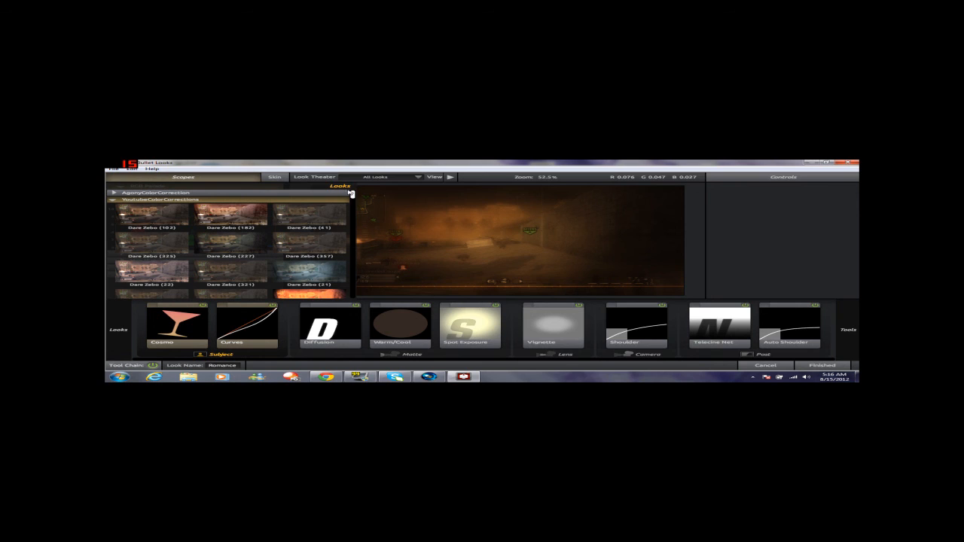
# Collapse the YoutubeColorCorrections category and start a new, empty look in place of the Romance look.
pyautogui.click(113, 200)
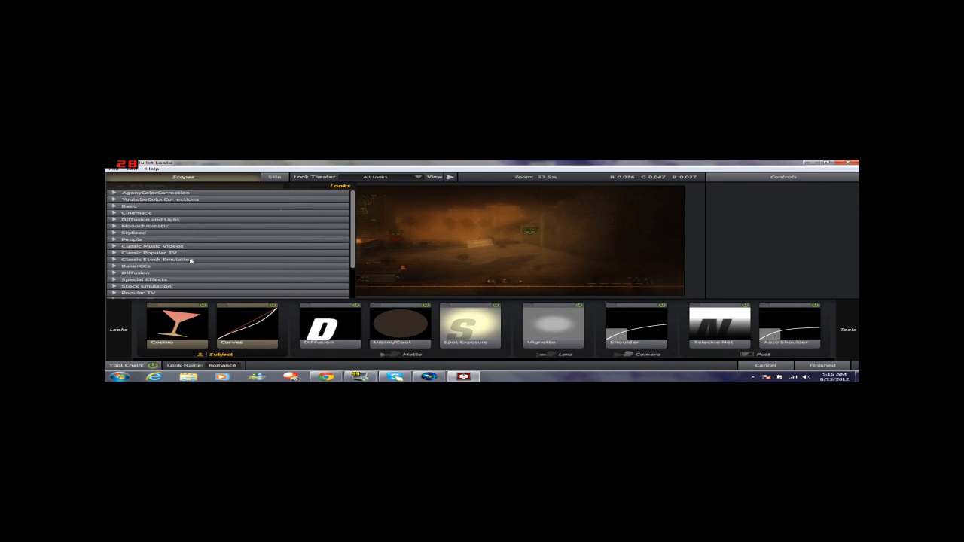
pyautogui.scroll(-1, 277, 279)
pyautogui.click(114, 169)
pyautogui.click(132, 180)
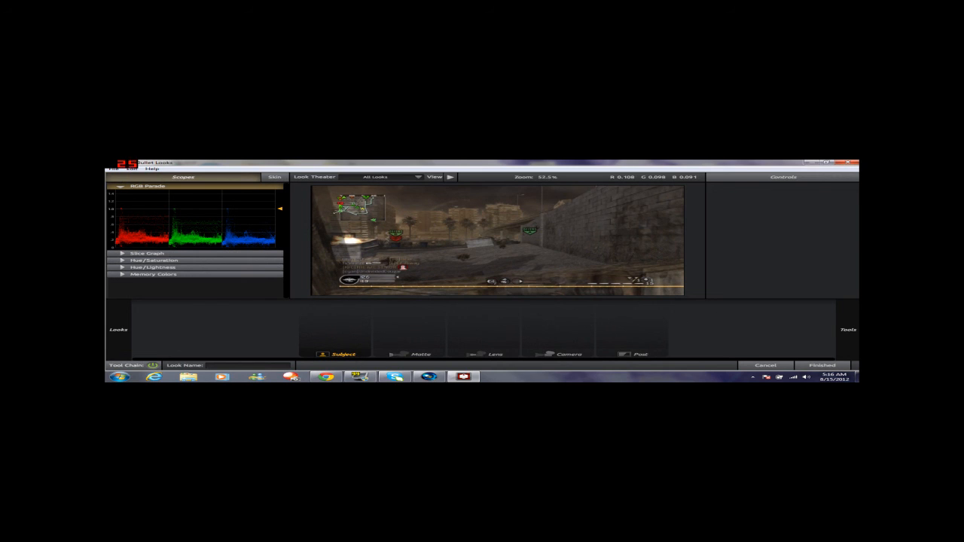
# Examine the available tools in the Subject, Matte, Lens, Camera and Post groups, and return to the Subject group.
pyautogui.moveTo(848, 330)
pyautogui.scroll(-3, 728, 262)
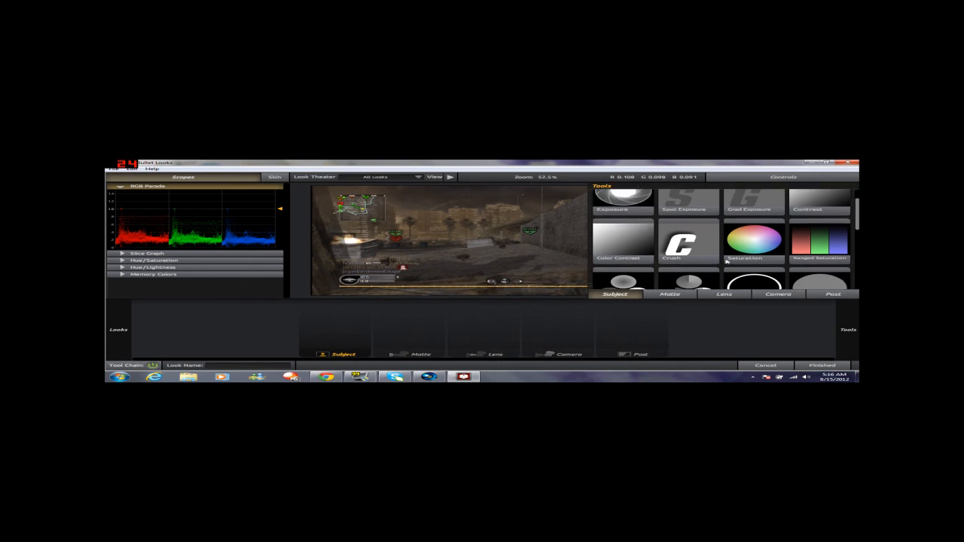
pyautogui.scroll(-3, 727, 262)
pyautogui.scroll(4, 726, 262)
pyautogui.scroll(2, 725, 261)
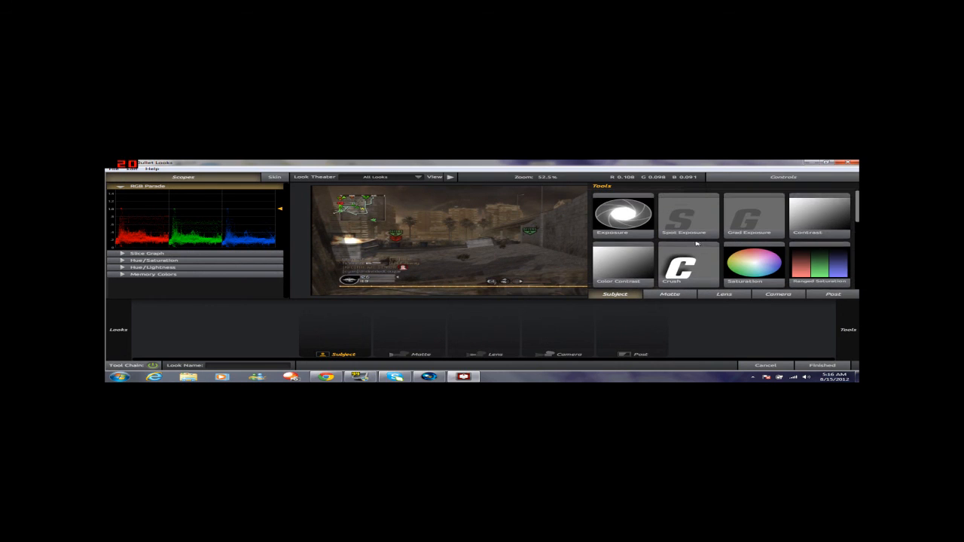
pyautogui.click(683, 295)
pyautogui.click(726, 295)
pyautogui.click(775, 294)
pyautogui.click(832, 295)
pyautogui.click(615, 294)
pyautogui.scroll(-1, 704, 268)
pyautogui.scroll(1, 705, 268)
# Add the Contrast tool to the Subject stage and set its contrast to +0.300 and pivot to 0.220.
pyautogui.moveTo(827, 220); pyautogui.dragTo(334, 325)
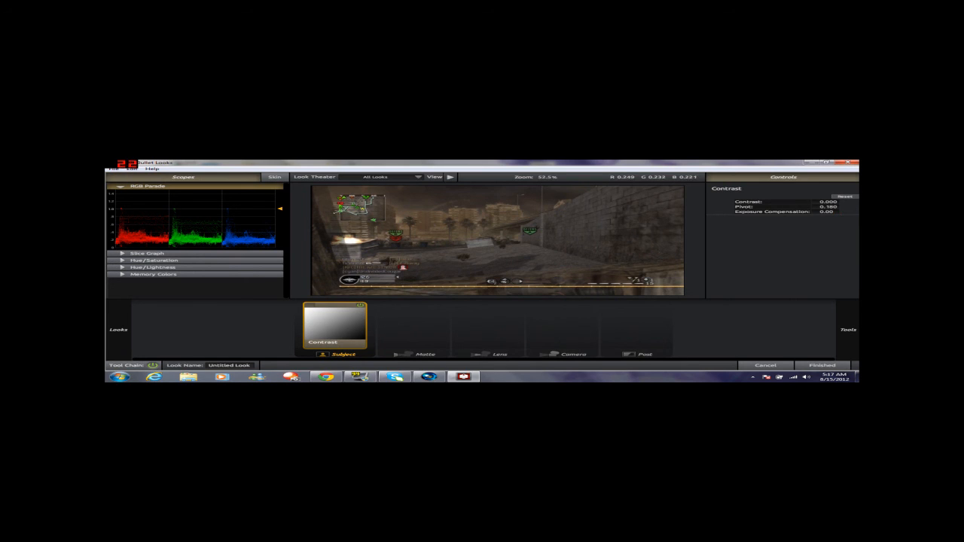
pyautogui.click(829, 202)
pyautogui.write('.')
pyautogui.press('Return')
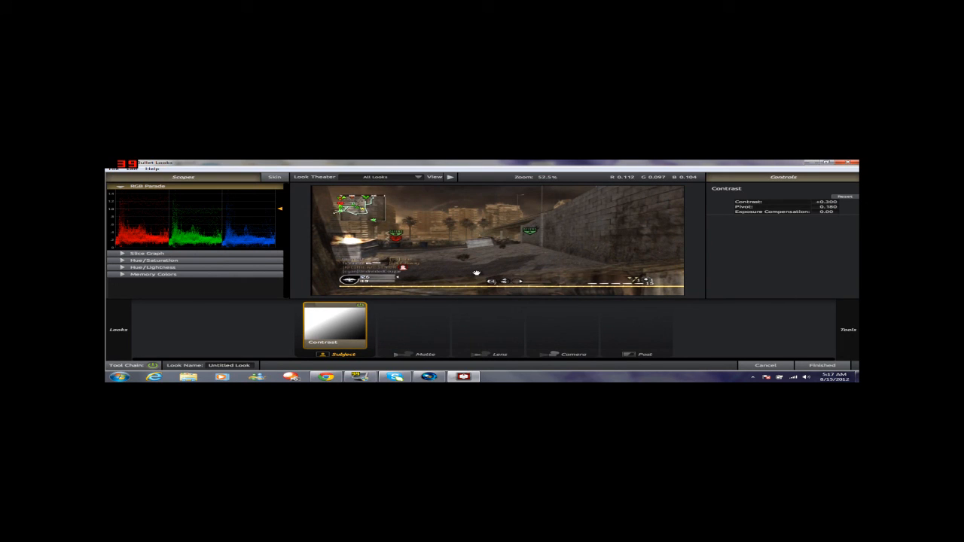
pyautogui.click(833, 207)
pyautogui.press('BackSpace')
pyautogui.press('Return')
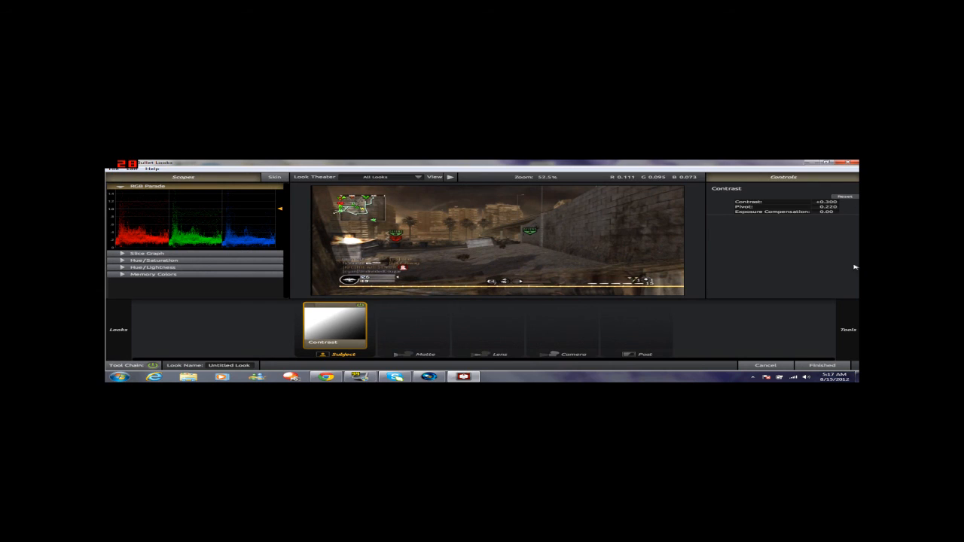
# Add the Curves tool to the Subject stage after Contrast.
pyautogui.moveTo(857, 326)
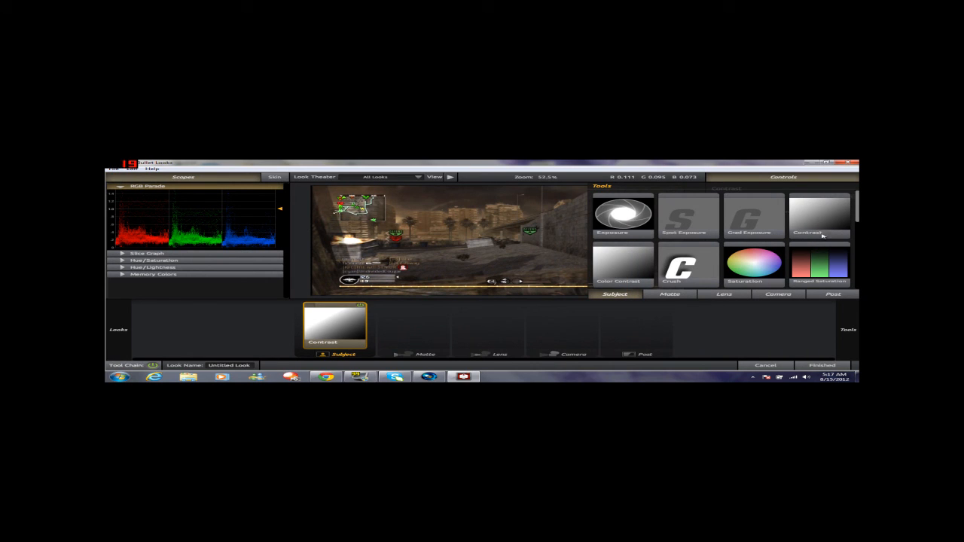
pyautogui.scroll(-2, 712, 240)
pyautogui.scroll(-1, 745, 258)
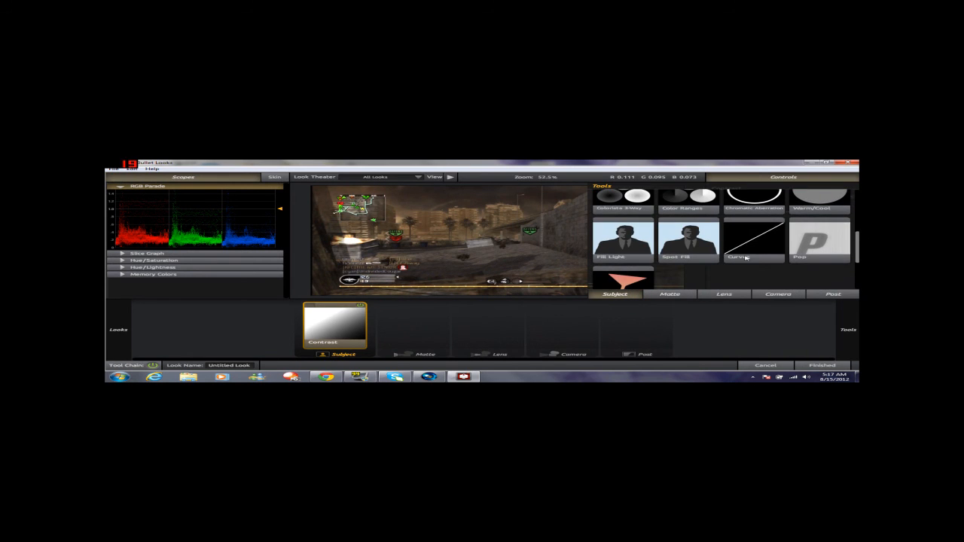
pyautogui.moveTo(768, 241); pyautogui.dragTo(380, 324)
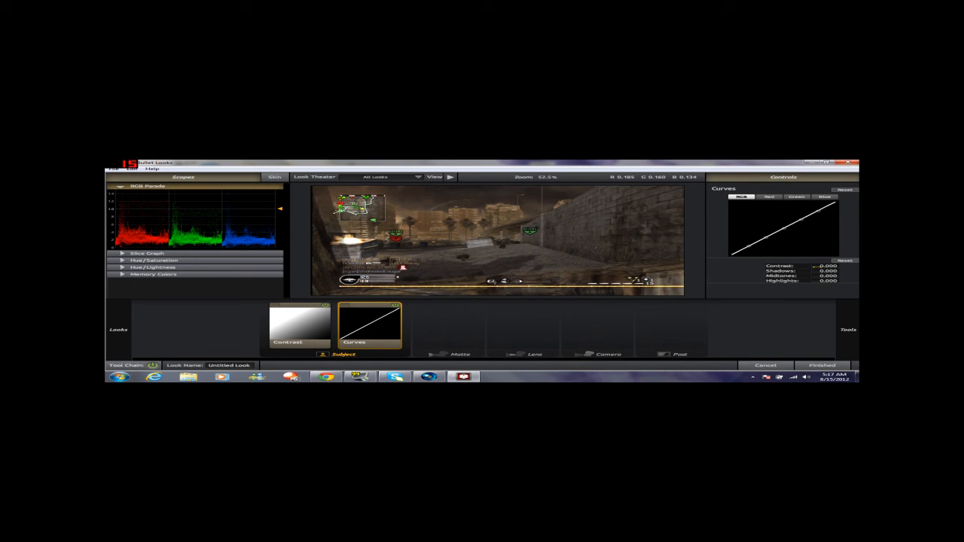
# Try pulling down the shadows of the RGB curve, and reset the Curves tool.
pyautogui.click(769, 196)
pyautogui.click(741, 197)
pyautogui.click(820, 265)
pyautogui.click(783, 245)
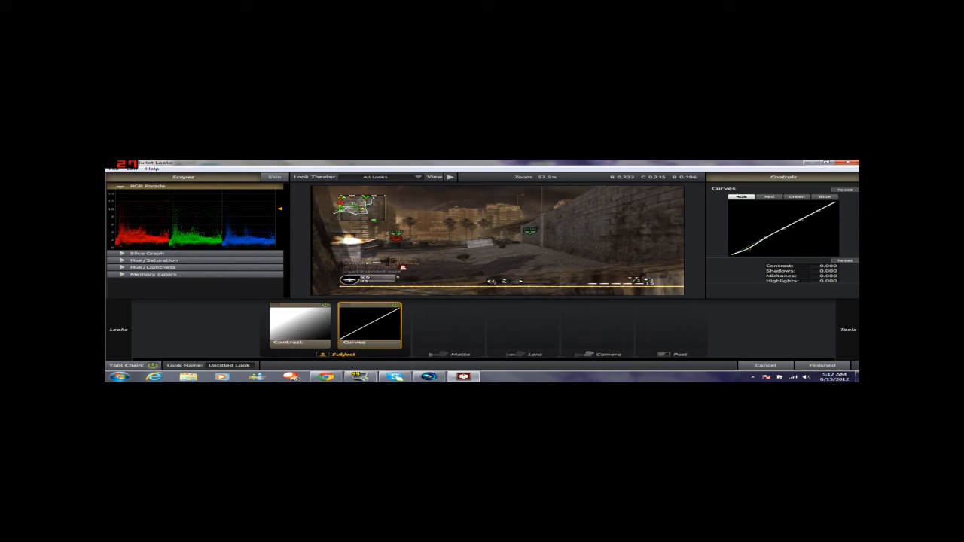
pyautogui.moveTo(750, 250)
pyautogui.mouseDown()
pyautogui.moveTo(766, 228)
pyautogui.moveTo(766, 254)
pyautogui.mouseUp()
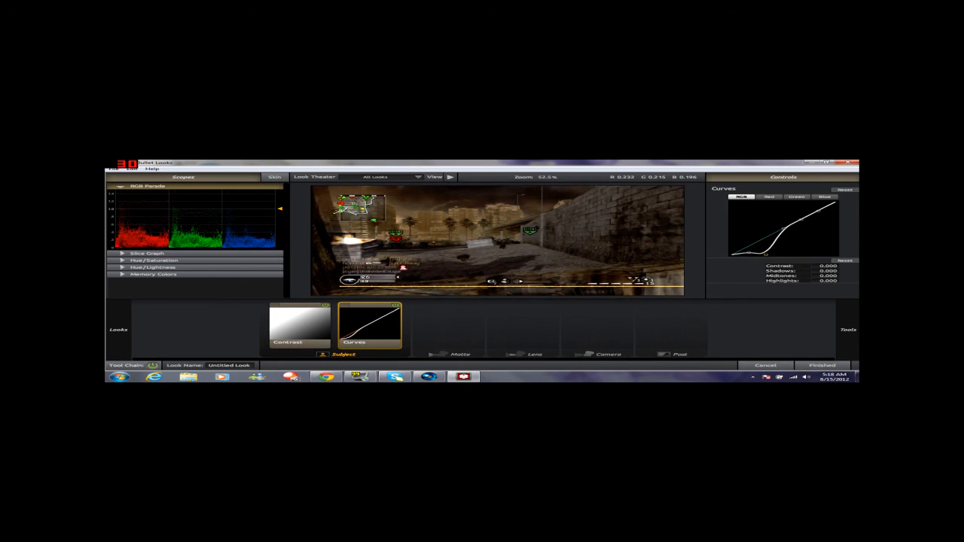
pyautogui.moveTo(765, 255)
pyautogui.mouseDown()
pyautogui.moveTo(766, 239)
pyautogui.moveTo(749, 246)
pyautogui.mouseUp()
pyautogui.moveTo(853, 316)
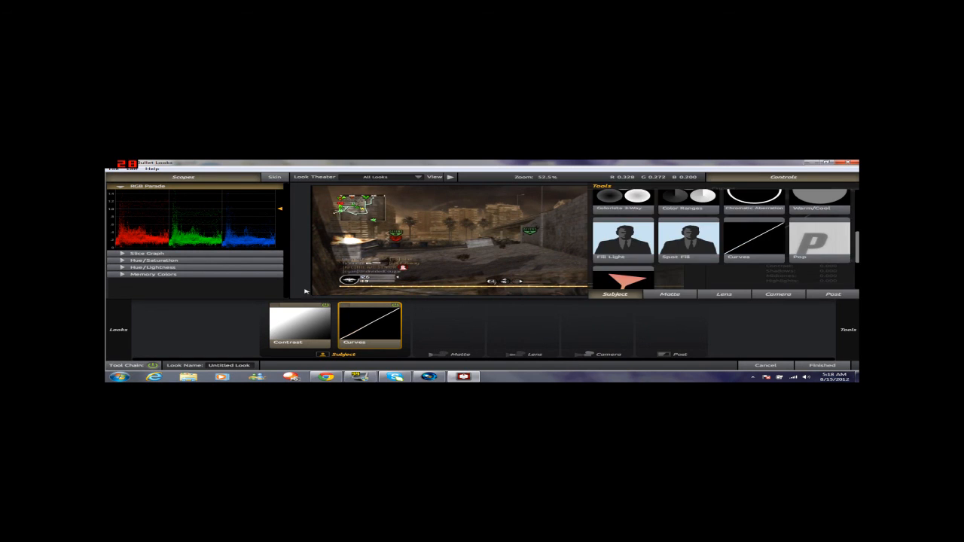
pyautogui.click(845, 191)
# Look through the Matte tools and add Warm/Cool to the Matte stage.
pyautogui.moveTo(849, 314)
pyautogui.click(670, 294)
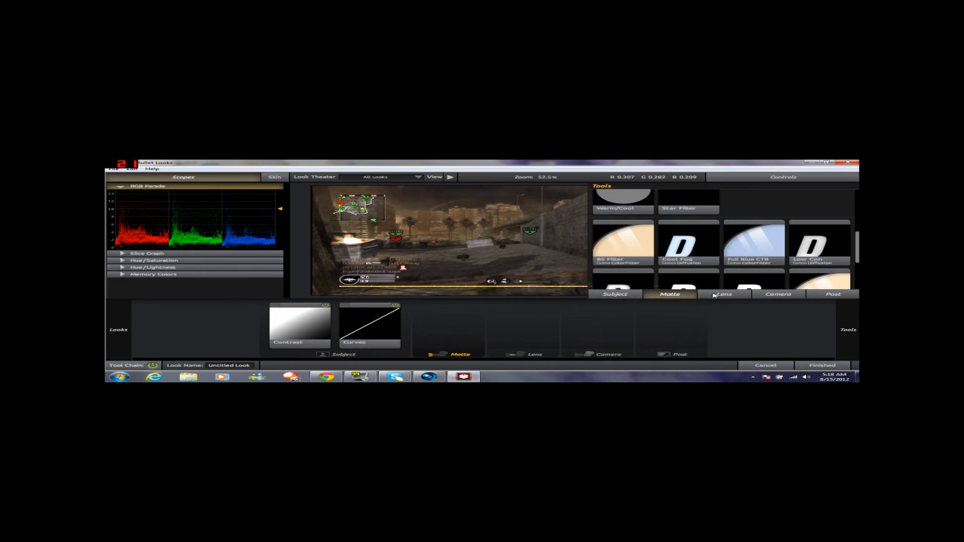
pyautogui.scroll(3, 736, 248)
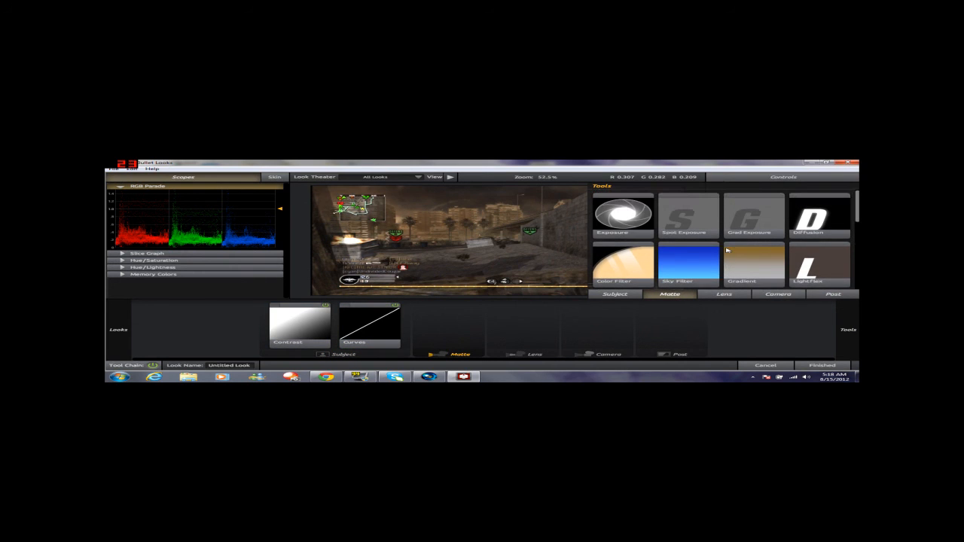
pyautogui.scroll(-5, 730, 259)
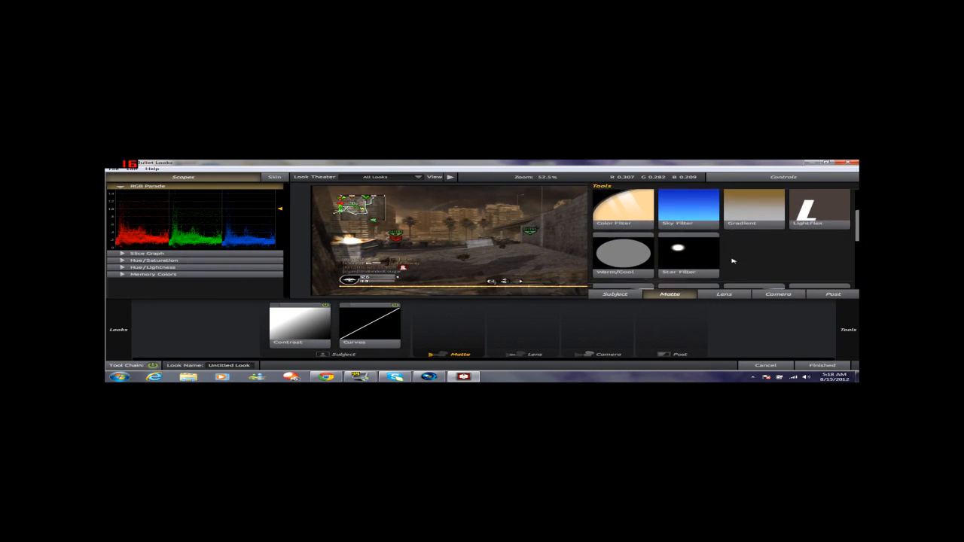
pyautogui.scroll(3, 732, 260)
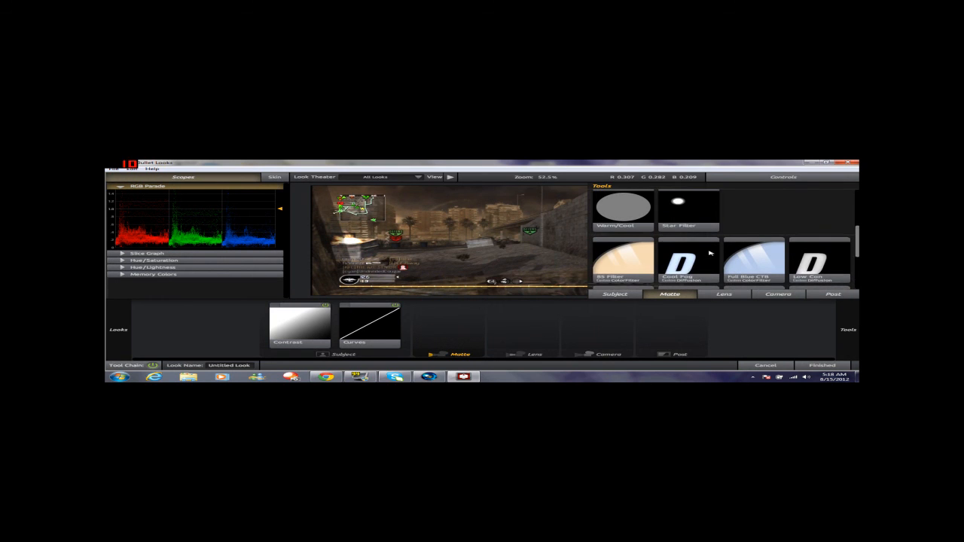
pyautogui.moveTo(650, 237); pyautogui.dragTo(466, 326)
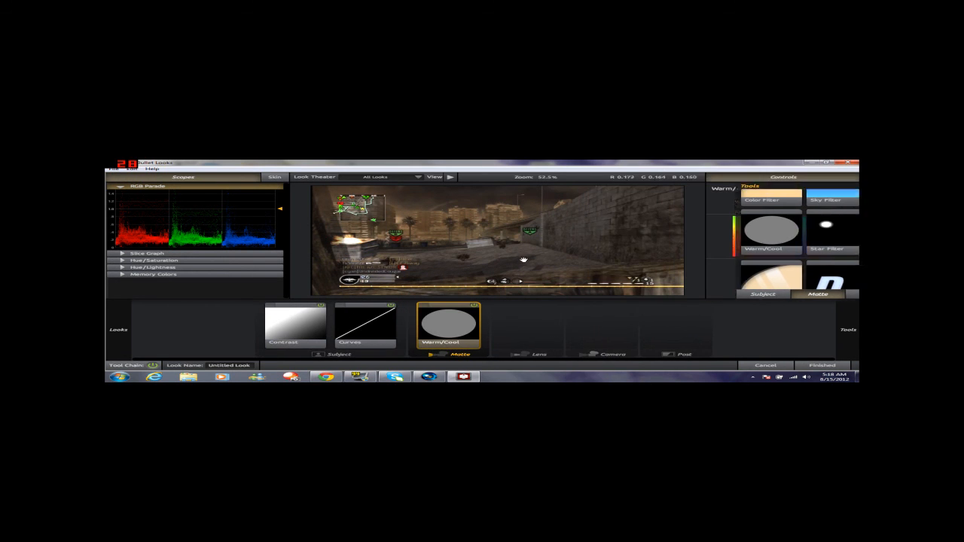
# Try a Warm/Cool value of -0.100 and settle on -0.300.
pyautogui.click(838, 201)
pyautogui.press('BackSpace')
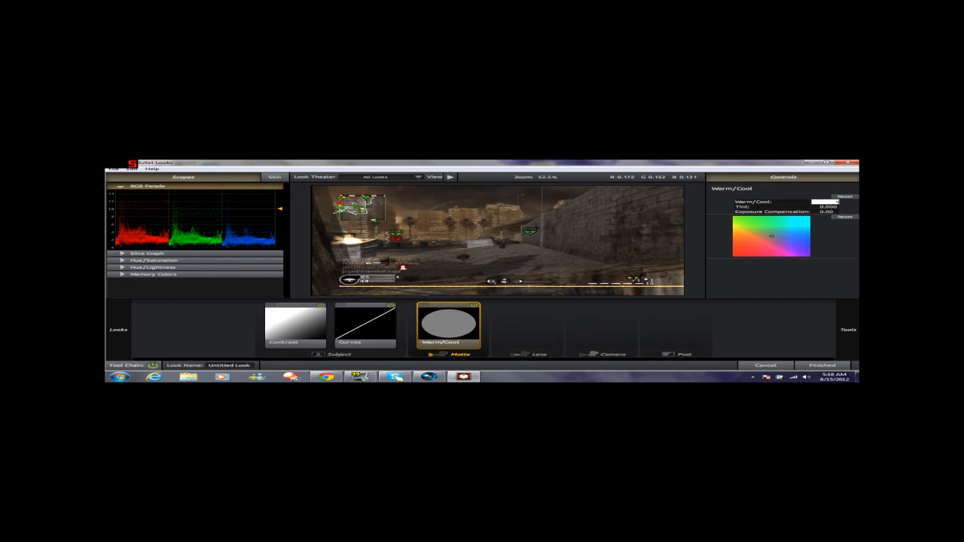
pyautogui.write('-.100')
pyautogui.press('Return')
pyautogui.click(828, 201)
pyautogui.press('BackSpace')
pyautogui.write('-.300')
pyautogui.press('Return')
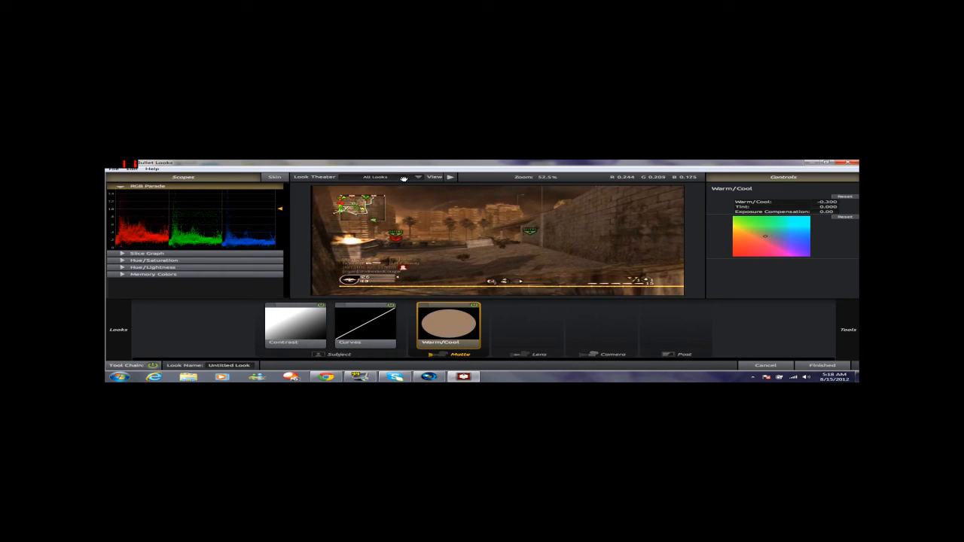
# Add an Anamorphic Flare to the Lens stage and change its color to orange, about R 2.000, G 1.328, B 0.876.
pyautogui.moveTo(834, 322)
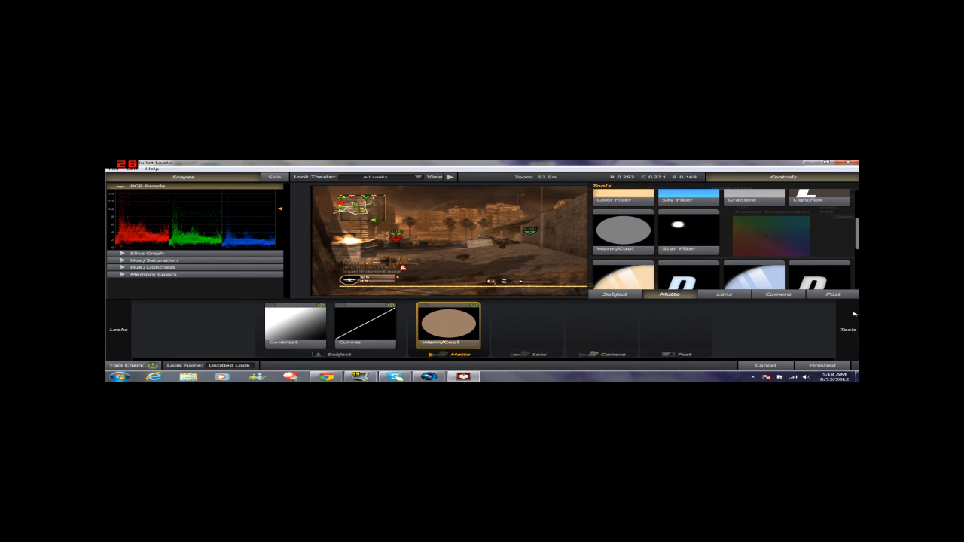
pyautogui.scroll(-5, 738, 279)
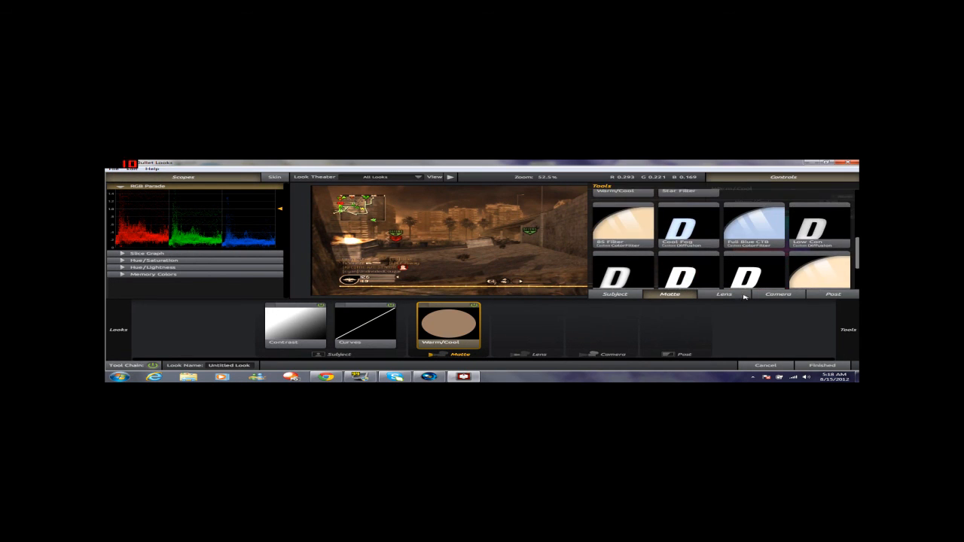
pyautogui.click(744, 295)
pyautogui.scroll(3, 744, 262)
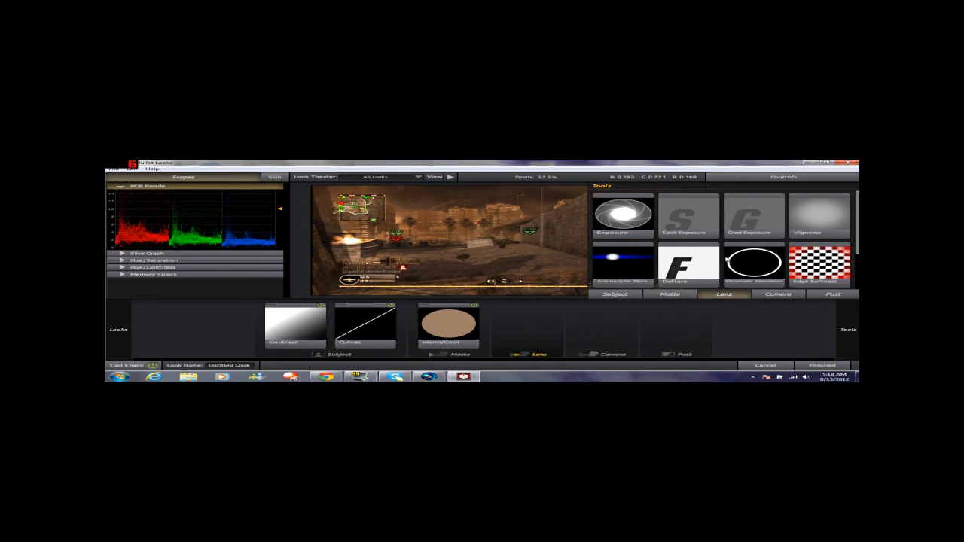
pyautogui.scroll(-2, 743, 263)
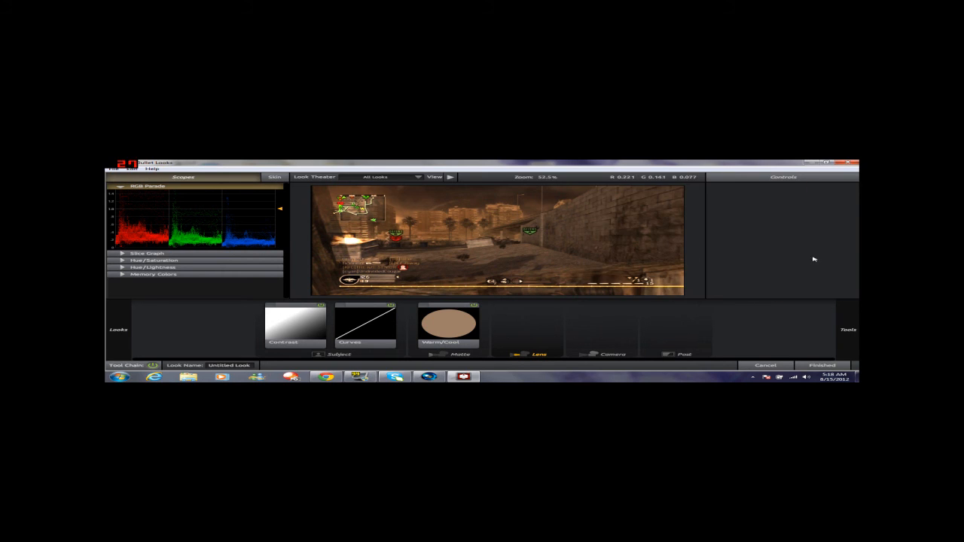
pyautogui.moveTo(648, 227); pyautogui.dragTo(527, 326)
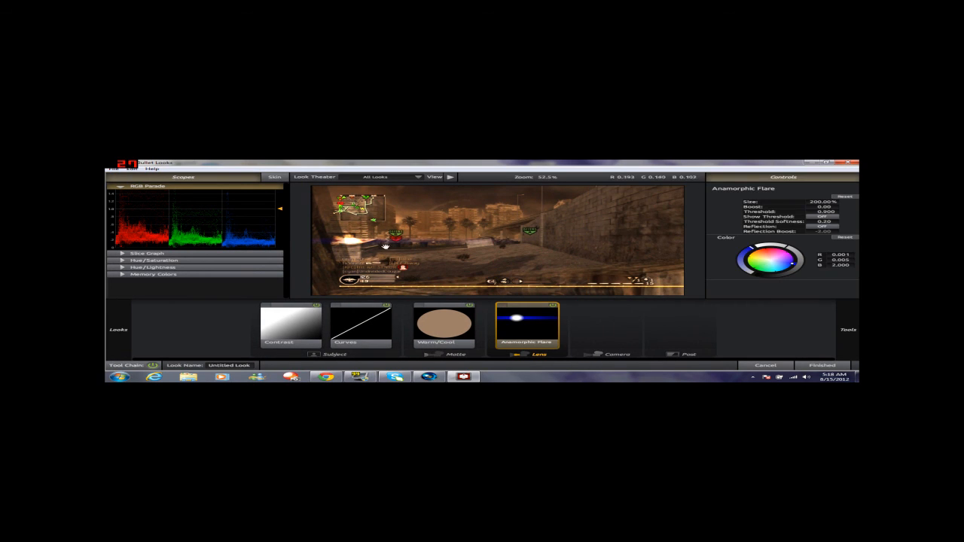
pyautogui.moveTo(793, 264); pyautogui.dragTo(759, 253)
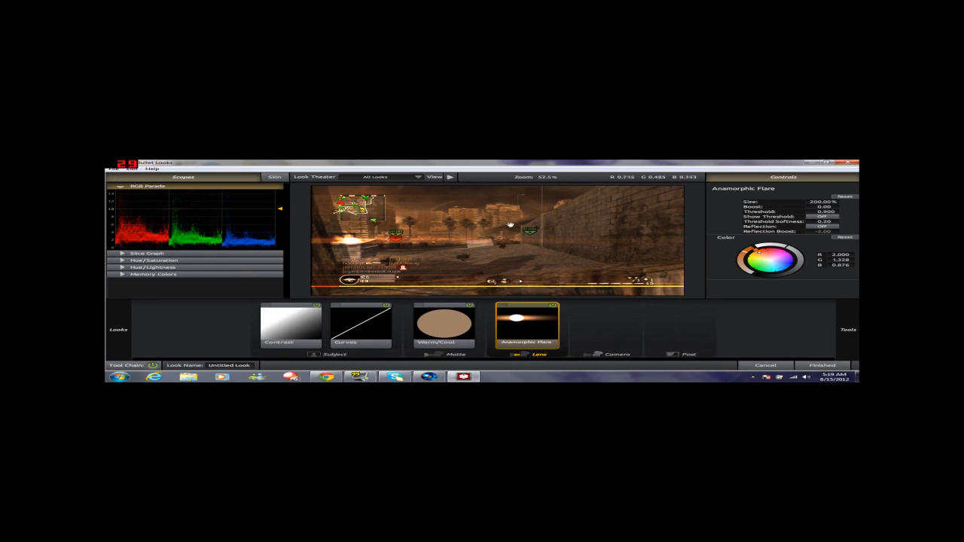
# Add Chromatic Aberration to the Lens stage after the flare and raise its Red/Cyan value slightly above zero.
pyautogui.moveTo(848, 329)
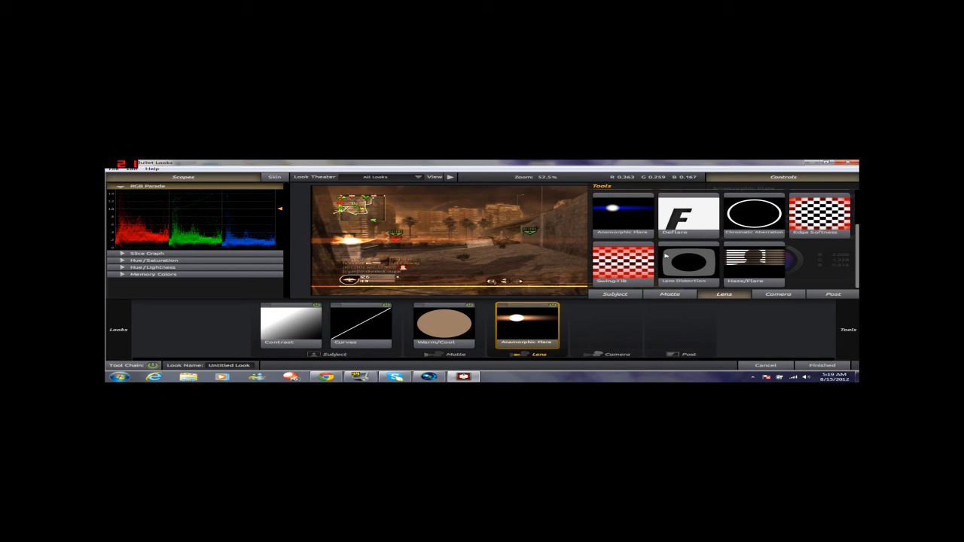
pyautogui.scroll(2, 732, 224)
pyautogui.moveTo(771, 267); pyautogui.dragTo(583, 320)
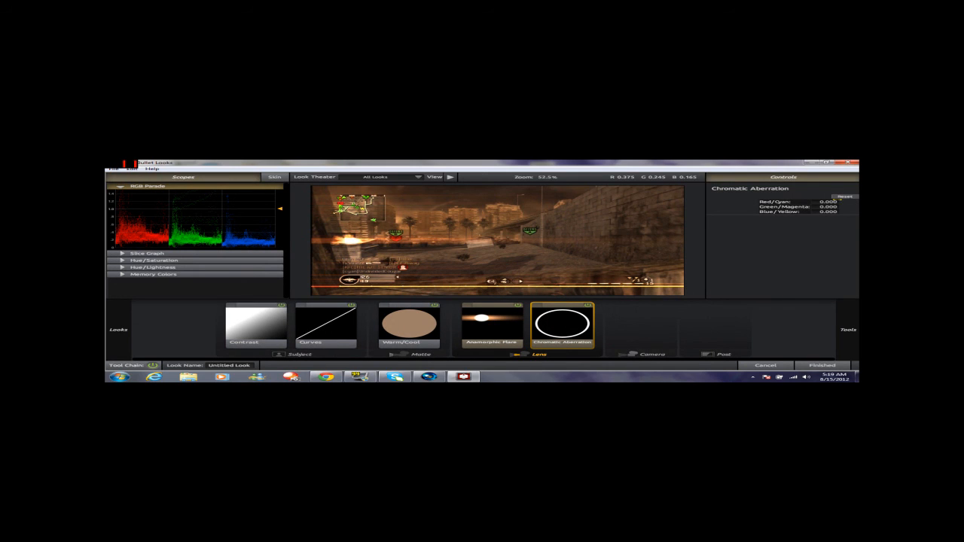
pyautogui.click(825, 202)
pyautogui.click(840, 214)
pyautogui.moveTo(828, 201)
pyautogui.mouseDown()
pyautogui.moveTo(794, 202)
pyautogui.moveTo(827, 202)
pyautogui.mouseUp()
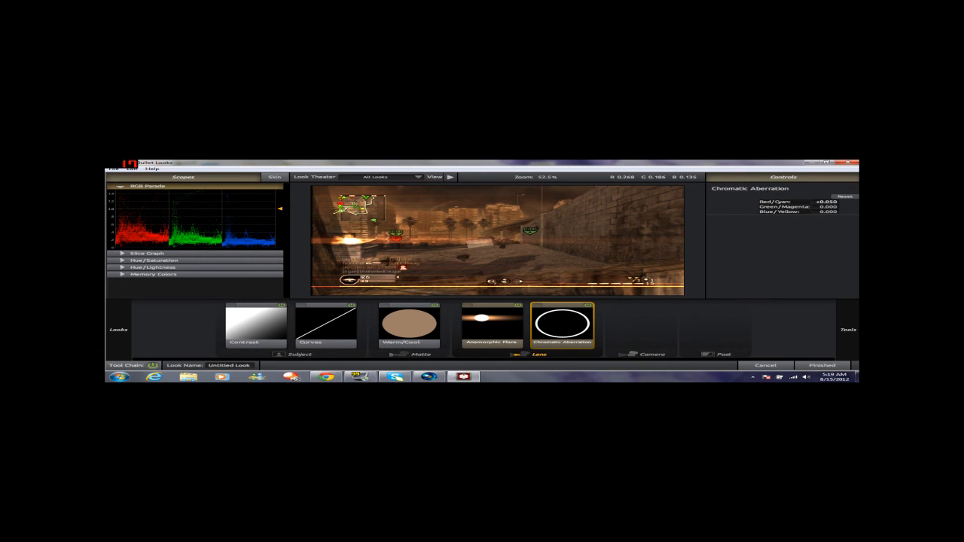
pyautogui.click(827, 202)
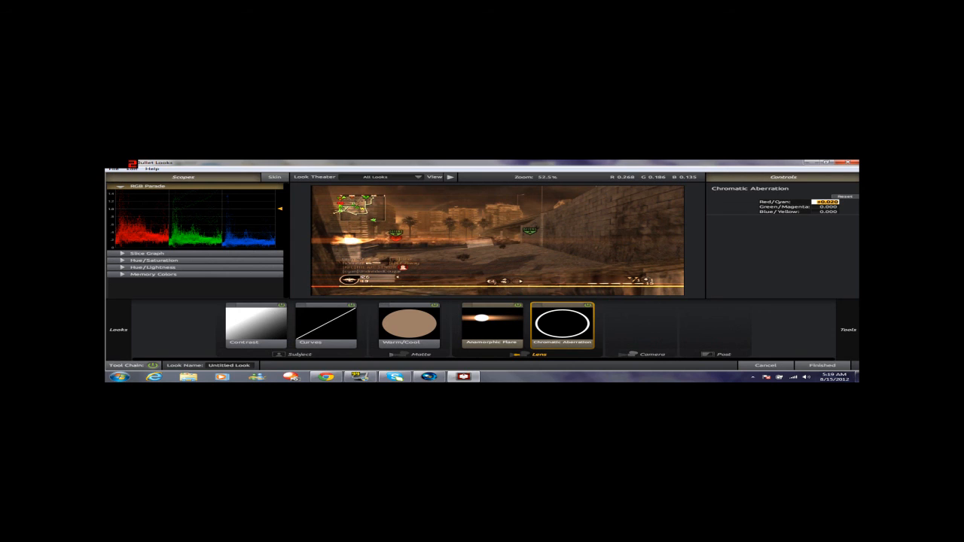
pyautogui.click(836, 231)
# Add a Vignette to the Lens stage and shrink its ellipse to a radius of about 0.642 and aspect of about 1.557.
pyautogui.moveTo(854, 329)
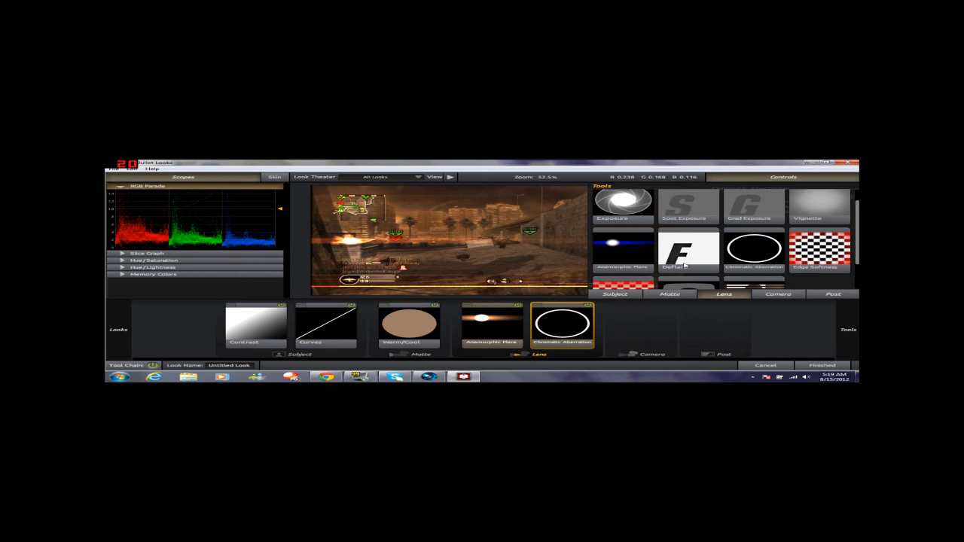
pyautogui.moveTo(832, 215); pyautogui.dragTo(598, 331)
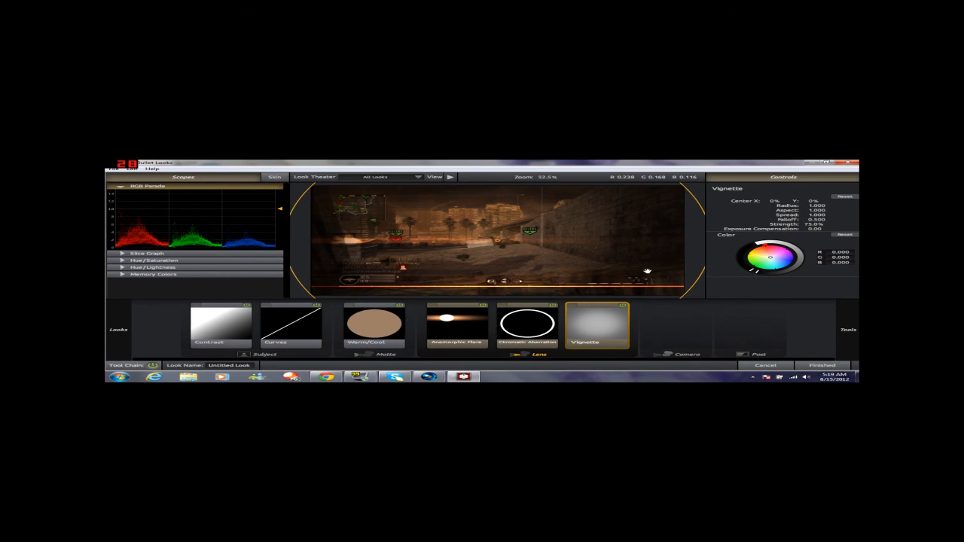
pyautogui.scroll(-3, 654, 271)
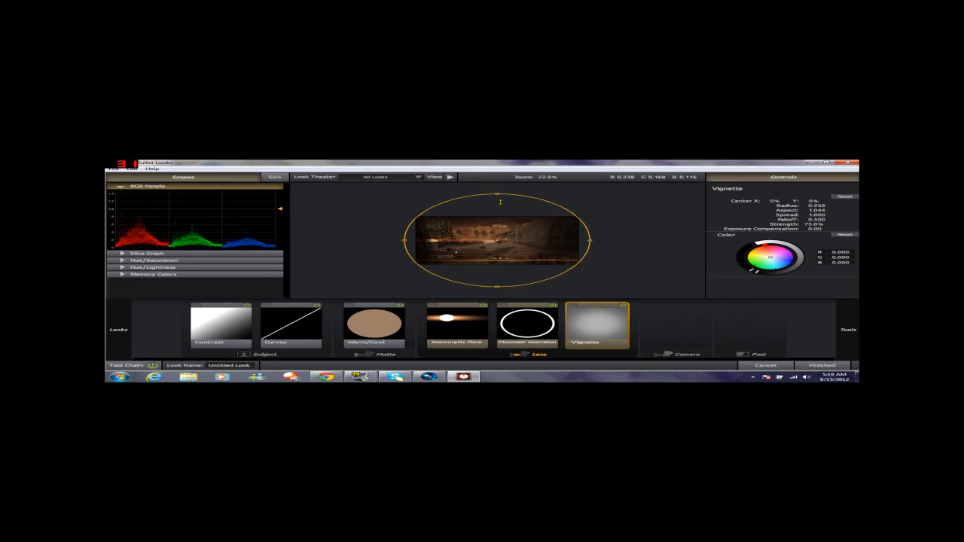
pyautogui.moveTo(497, 194); pyautogui.dragTo(500, 209)
pyautogui.scroll(2, 539, 263)
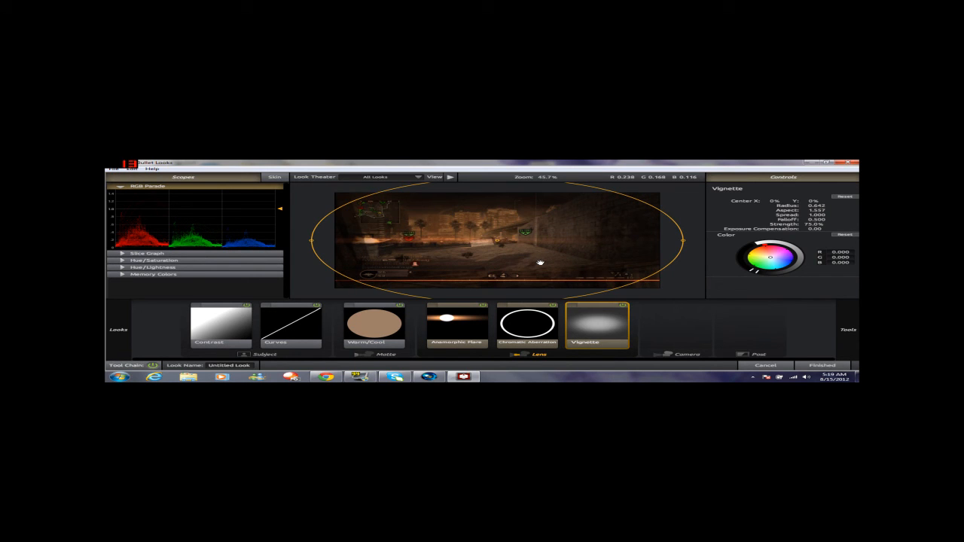
# Add Lens Distortion to the Lens stage after the Vignette.
pyautogui.moveTo(842, 335)
pyautogui.scroll(-2, 803, 274)
pyautogui.scroll(-2, 803, 274)
pyautogui.moveTo(720, 268); pyautogui.dragTo(700, 337)
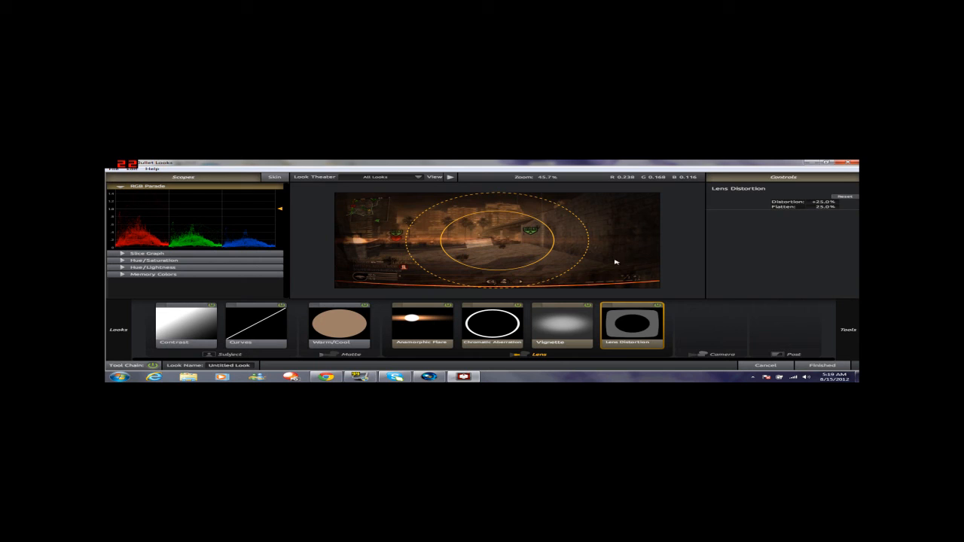
pyautogui.moveTo(585, 253); pyautogui.dragTo(693, 256)
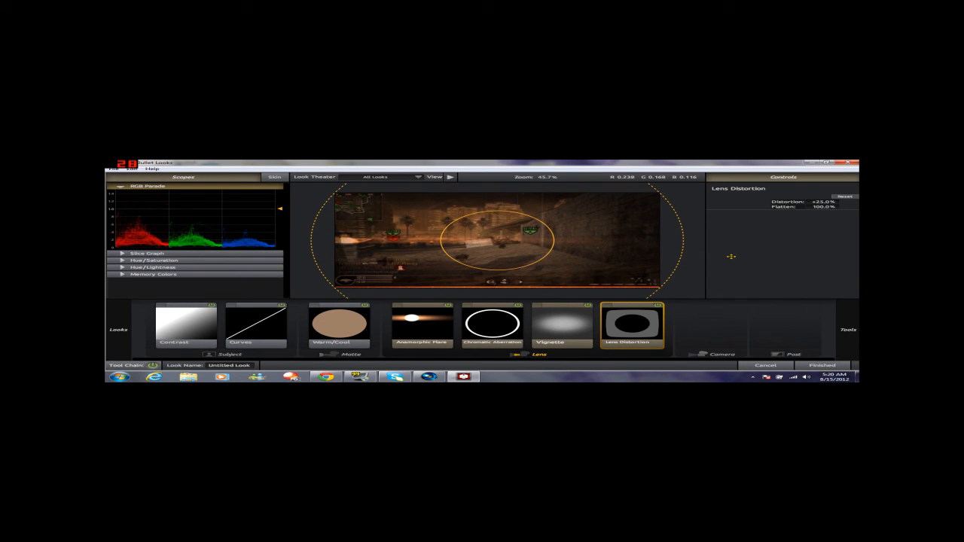
pyautogui.moveTo(304, 250); pyautogui.dragTo(603, 263)
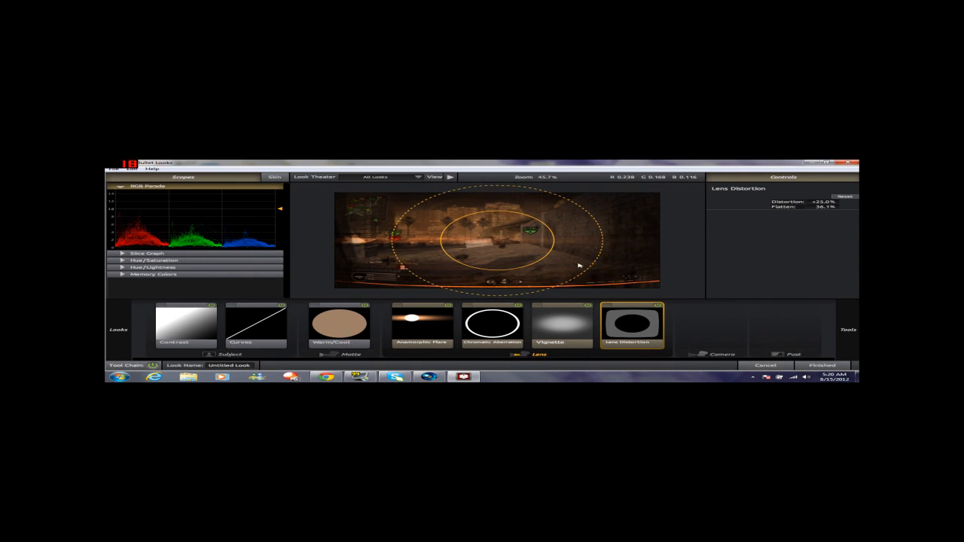
pyautogui.moveTo(535, 261); pyautogui.dragTo(561, 260)
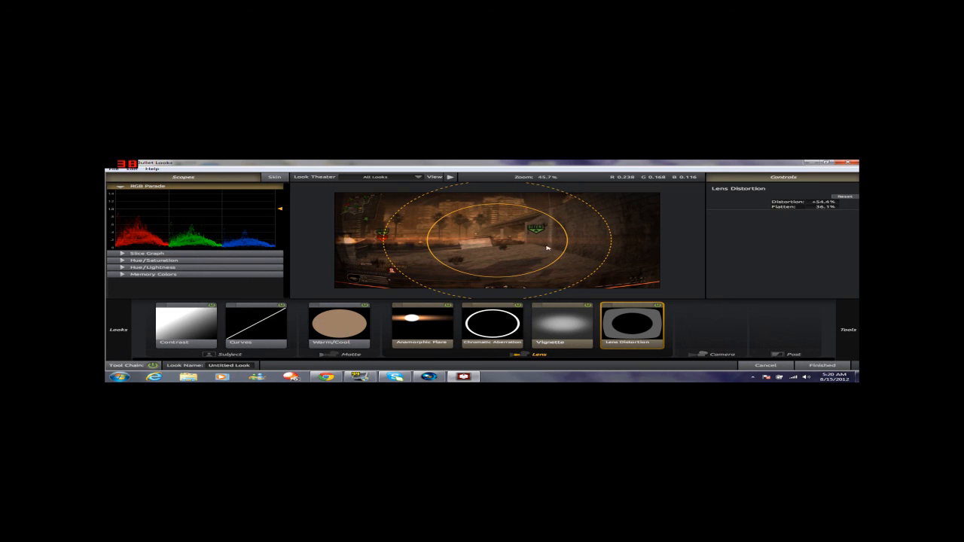
pyautogui.moveTo(562, 256)
pyautogui.mouseDown()
pyautogui.moveTo(479, 240)
pyautogui.moveTo(587, 265)
pyautogui.moveTo(560, 251)
pyautogui.mouseUp()
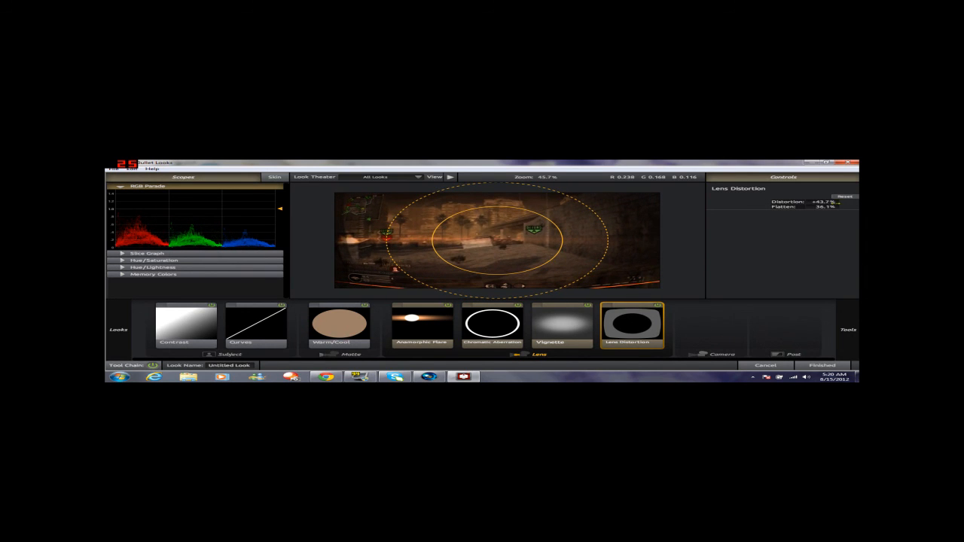
pyautogui.click(848, 197)
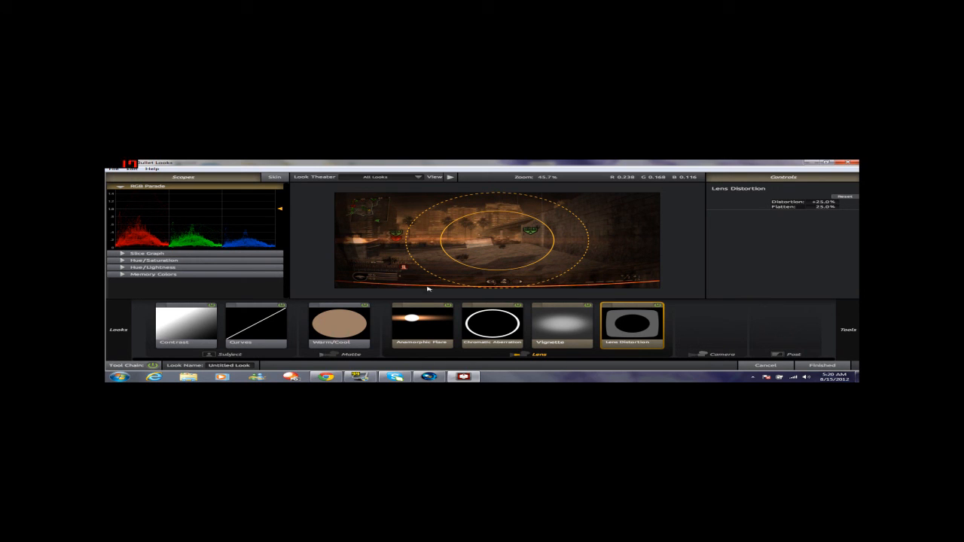
# Raise the Flatten amount of Lens Distortion slightly above its default by widening the outer dashed ring.
pyautogui.moveTo(536, 283); pyautogui.dragTo(548, 285)
# Add the Pop tool to the Post stage and set its Pop value to +50.0%.
pyautogui.moveTo(848, 330)
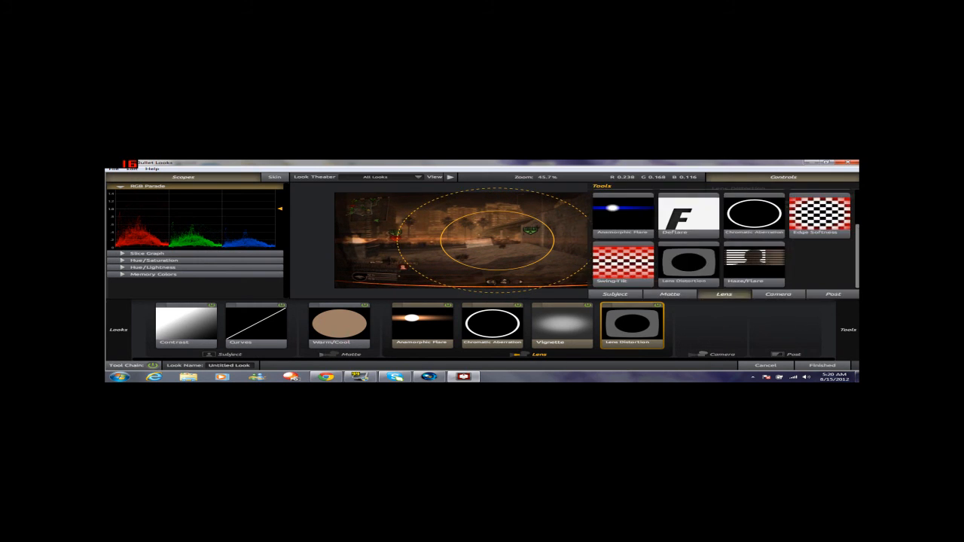
pyautogui.click(781, 294)
pyautogui.scroll(-2, 795, 273)
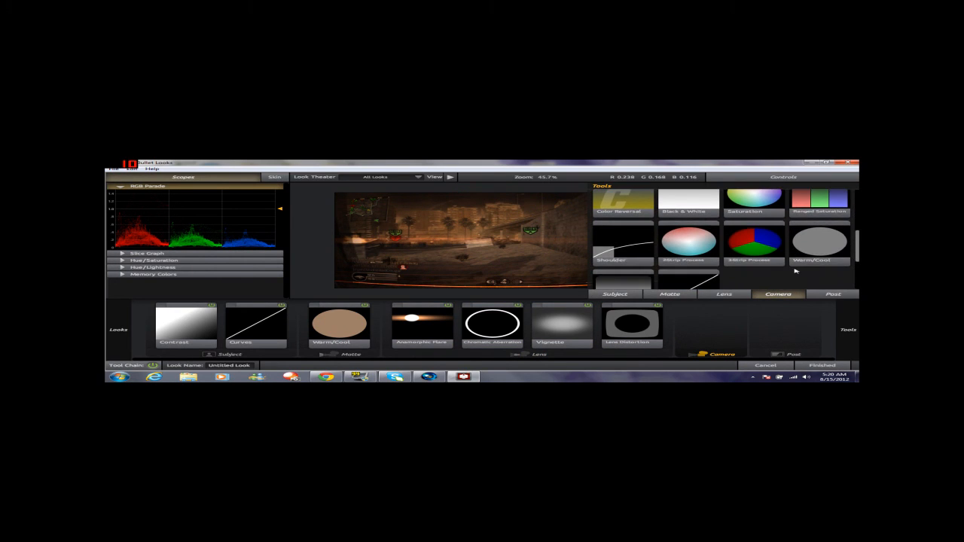
pyautogui.scroll(-2, 796, 271)
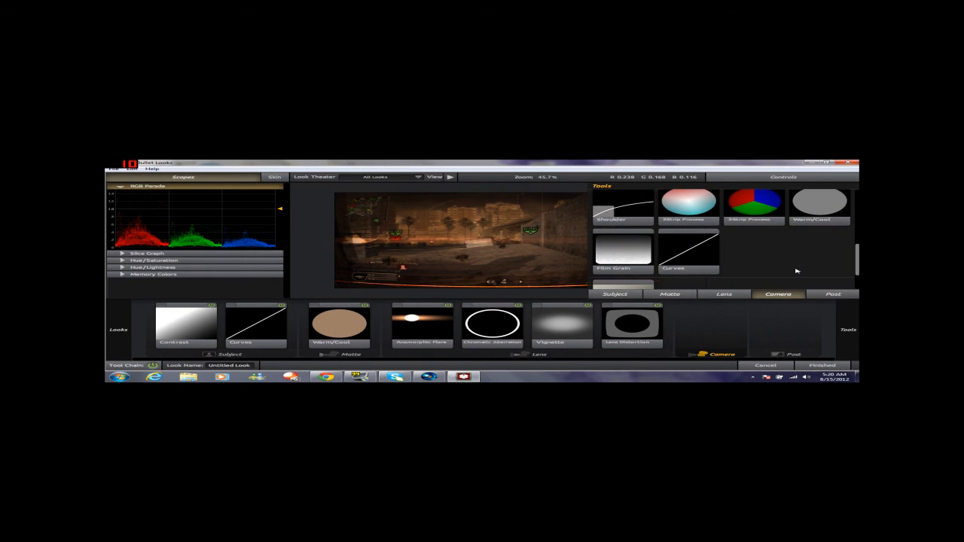
pyautogui.click(850, 295)
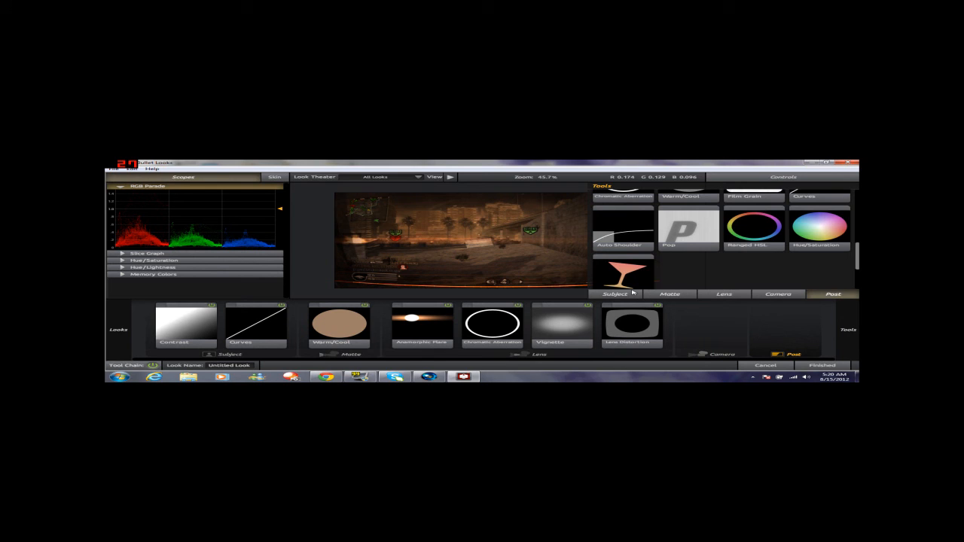
pyautogui.scroll(1, 714, 277)
pyautogui.scroll(3, 713, 277)
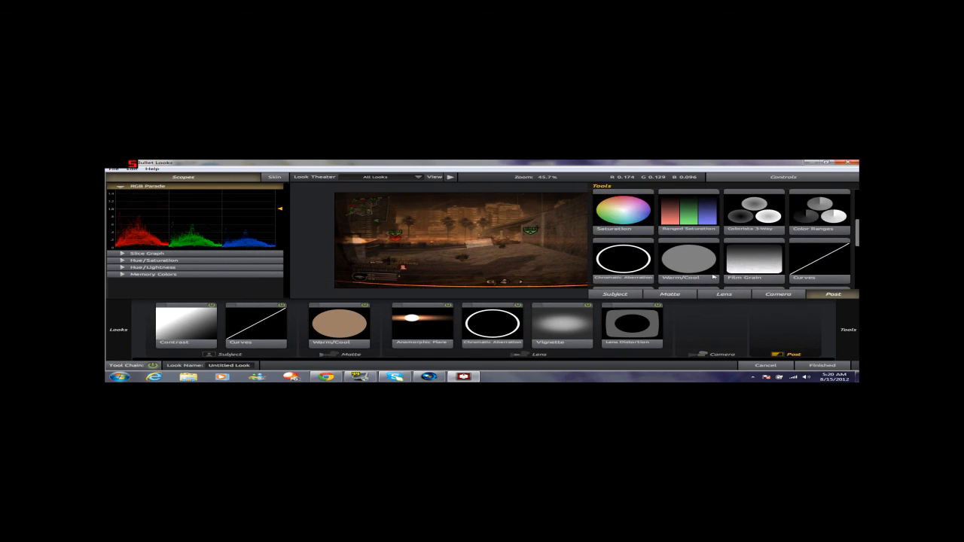
pyautogui.scroll(-5, 715, 276)
pyautogui.scroll(-1, 719, 266)
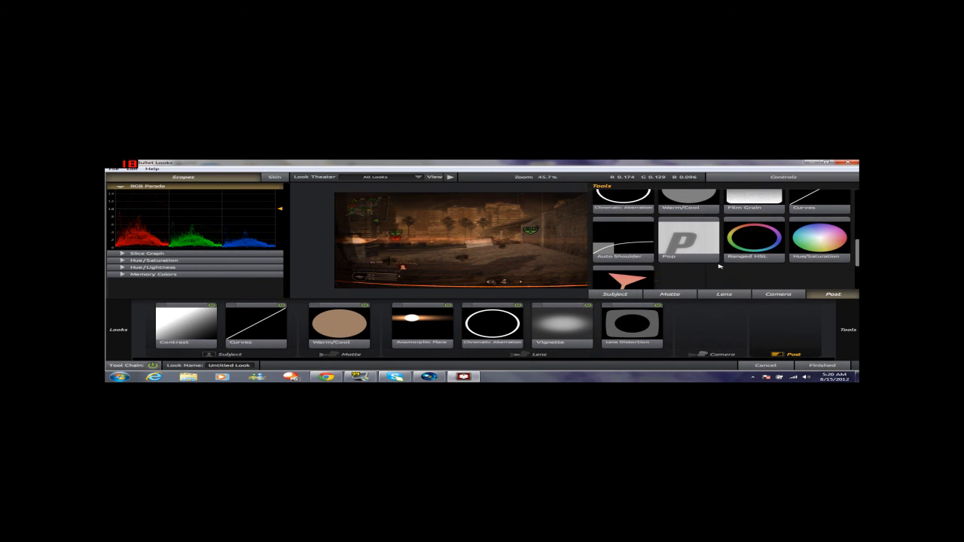
pyautogui.moveTo(686, 238); pyautogui.dragTo(783, 330)
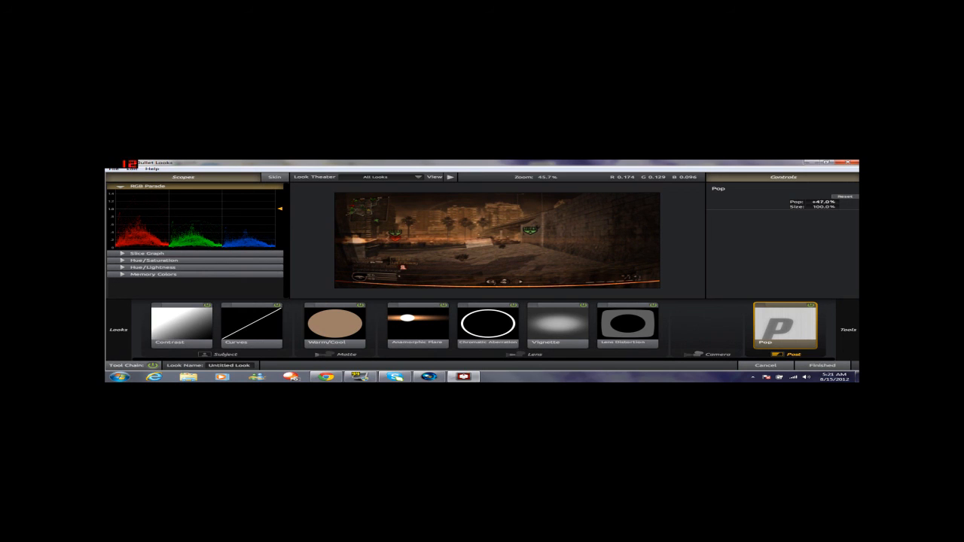
pyautogui.doubleClick(836, 202)
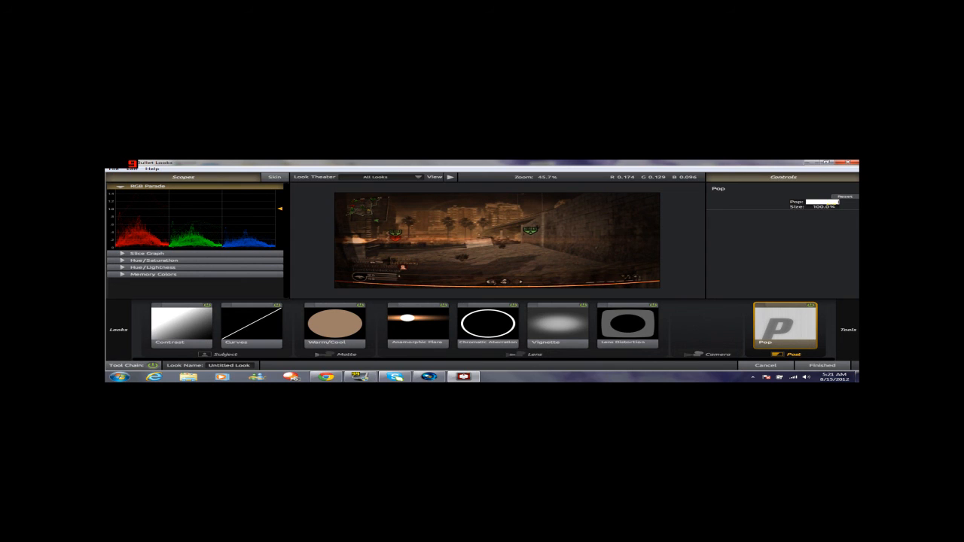
pyautogui.press('Return')
# Disable and re-enable Curves and the Anamorphic Flare in the tool chain to compare the image with and without them.
pyautogui.moveTo(849, 339)
pyautogui.click(276, 309)
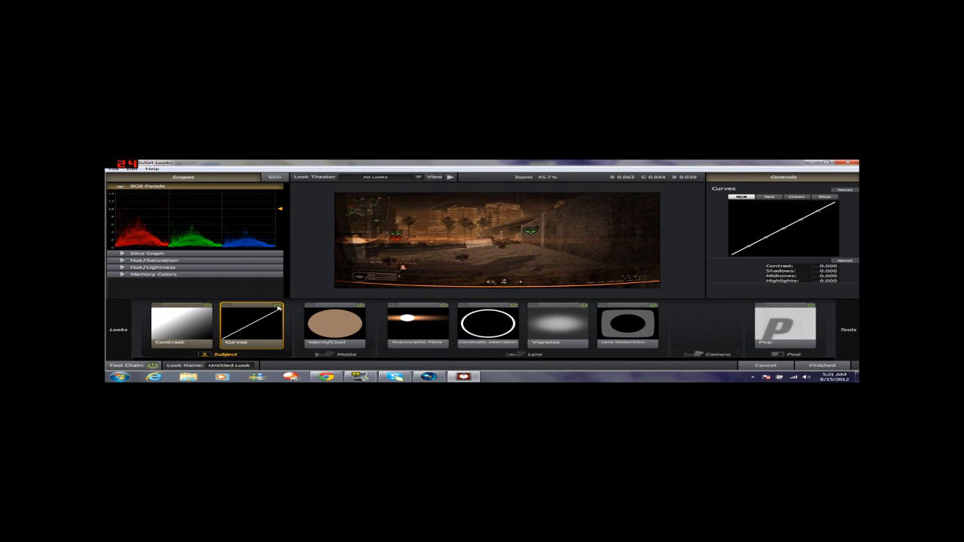
pyautogui.click(278, 306)
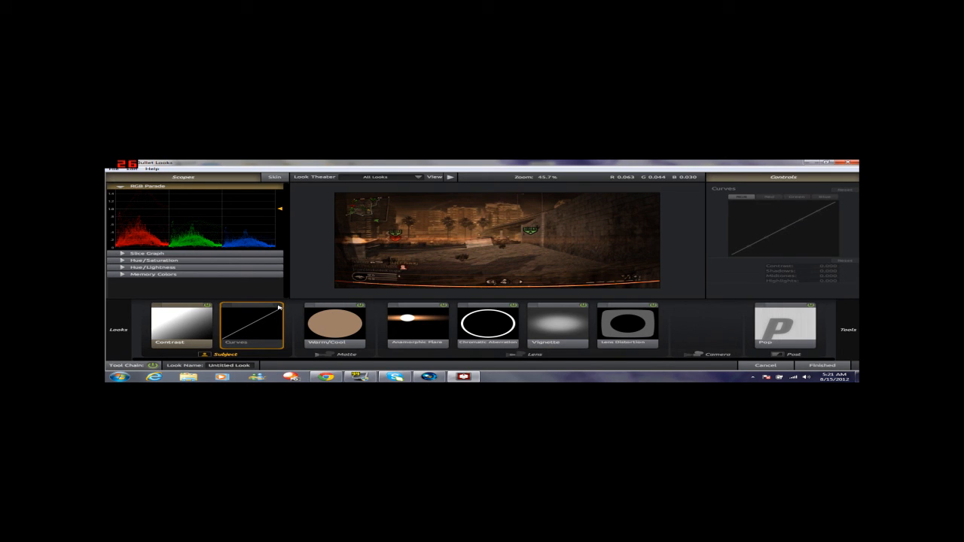
pyautogui.click(278, 306)
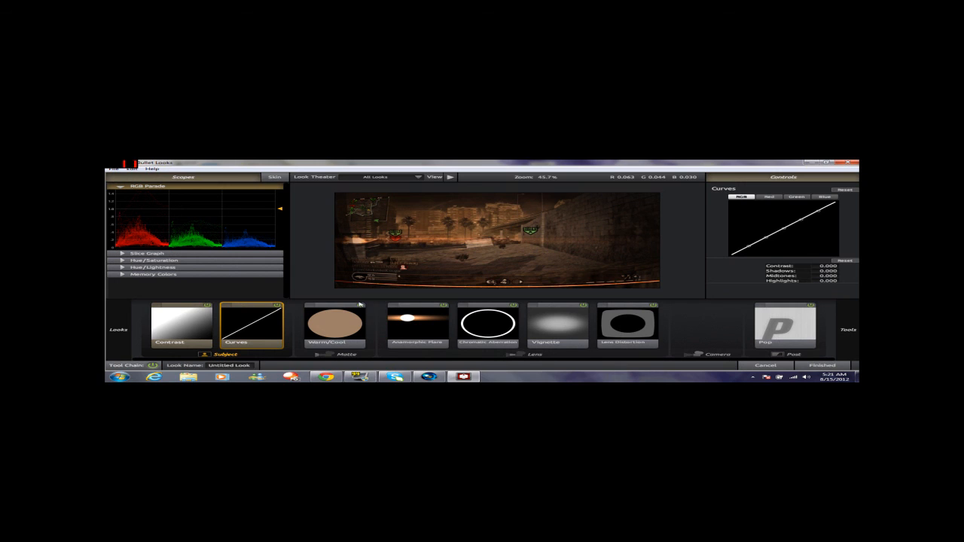
pyautogui.click(448, 306)
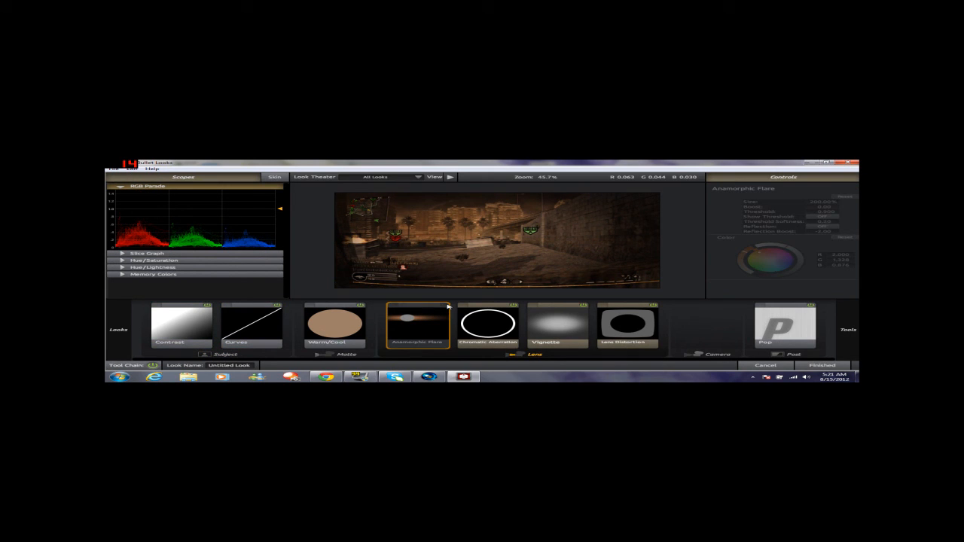
pyautogui.click(447, 306)
pyautogui.click(447, 306)
pyautogui.click(447, 306)
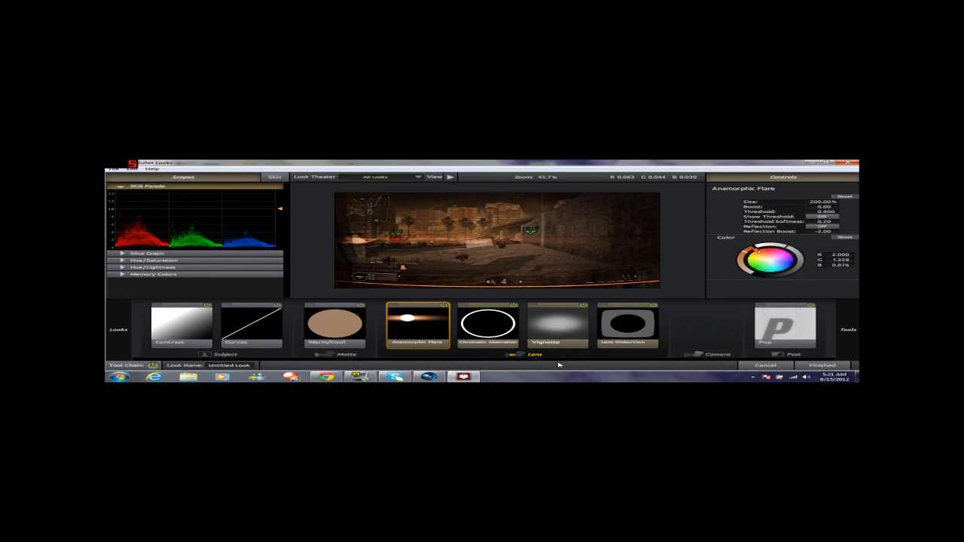
# Check the Vignette's effect on the whole frame and review the Lens Distortion and Pop tools in the chain.
pyautogui.click(584, 307)
pyautogui.click(583, 307)
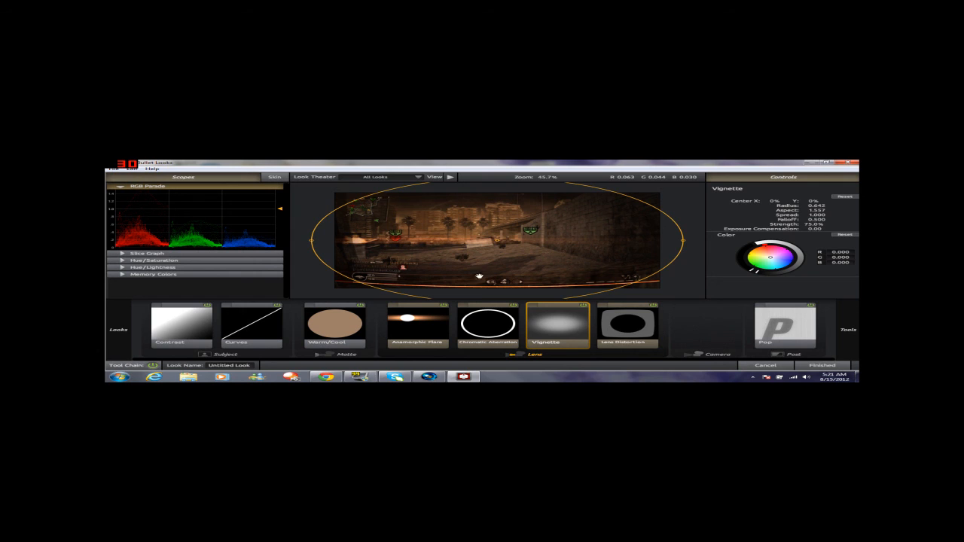
pyautogui.scroll(-1, 479, 272)
pyautogui.scroll(2, 479, 269)
pyautogui.scroll(-2, 479, 267)
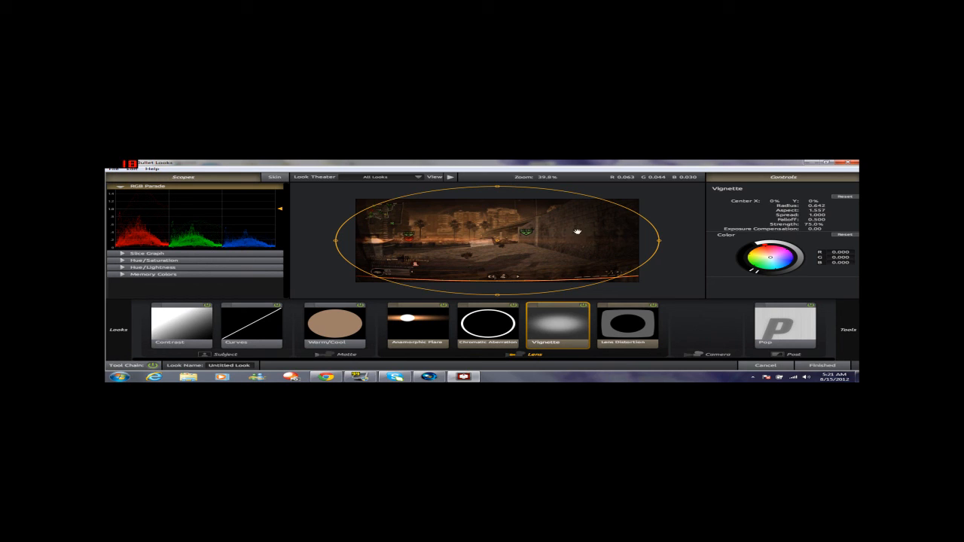
pyautogui.click(654, 311)
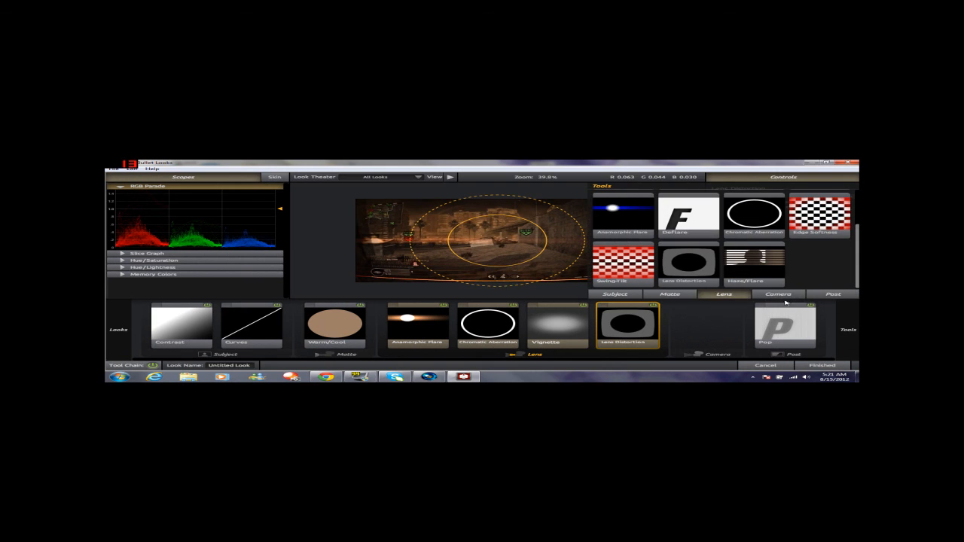
pyautogui.click(811, 310)
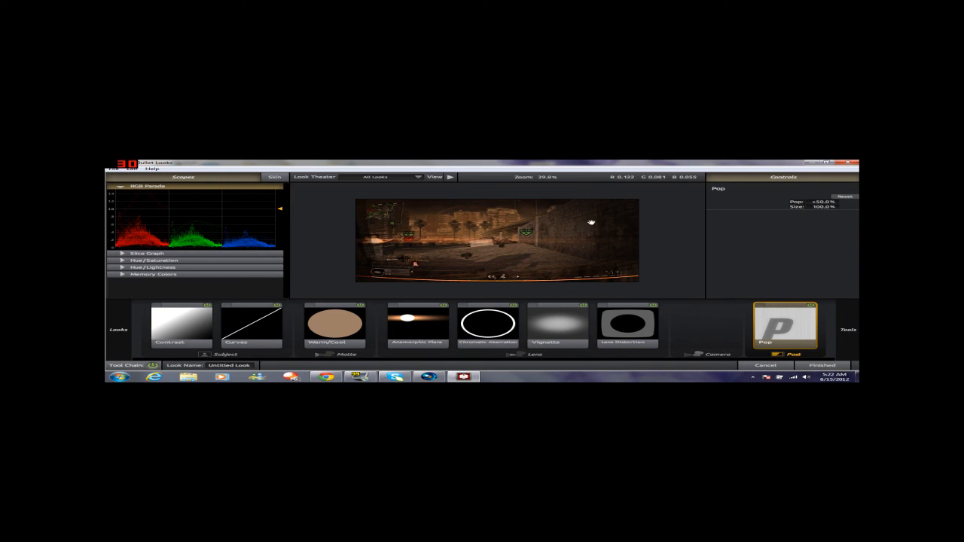
# Finish the look, save it as a Magic Bullet Looks preset named "tesst", and close the event effects window.
pyautogui.click(820, 365)
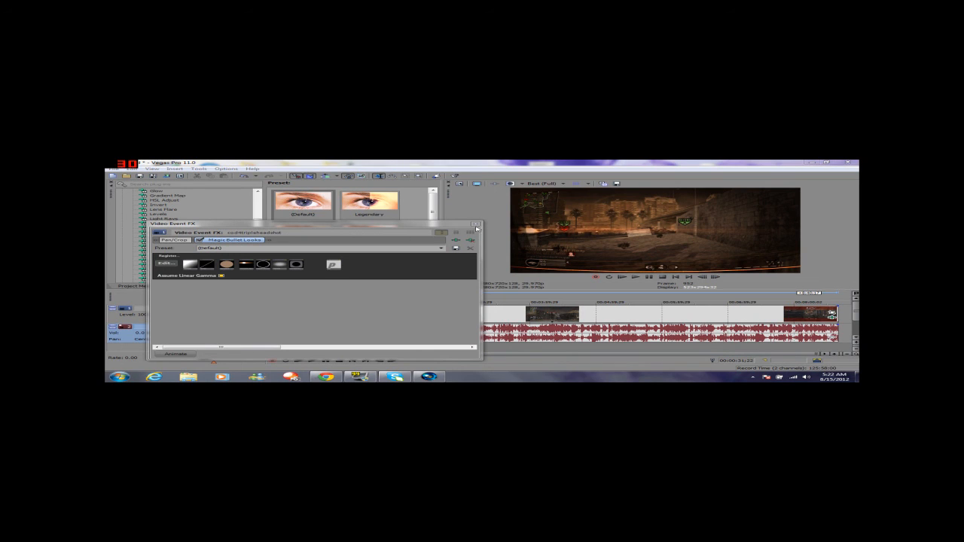
pyautogui.click(210, 248)
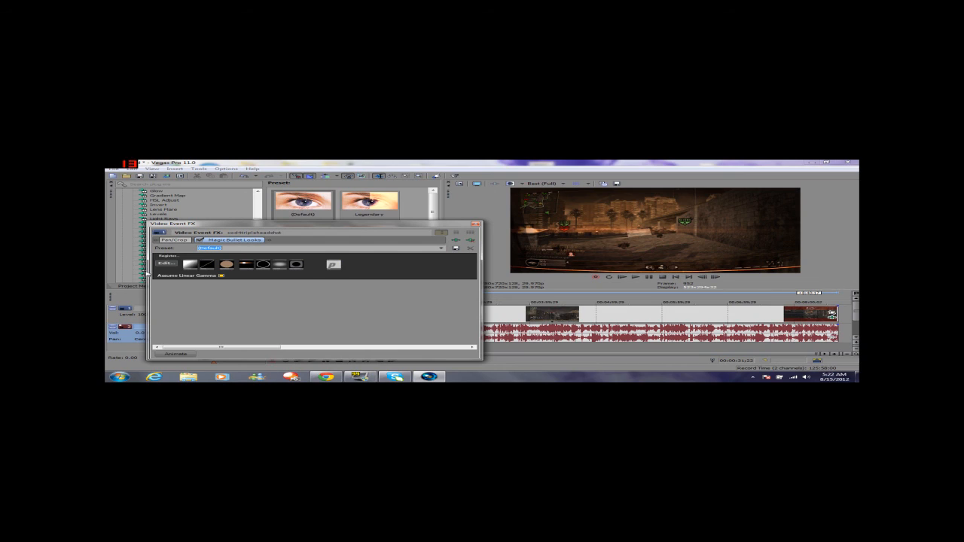
pyautogui.write('tesst')
pyautogui.click(477, 225)
# Locate the tesst preset among the Magic Bullet Looks presets and check the effects applied to the clip.
pyautogui.scroll(-3, 317, 226)
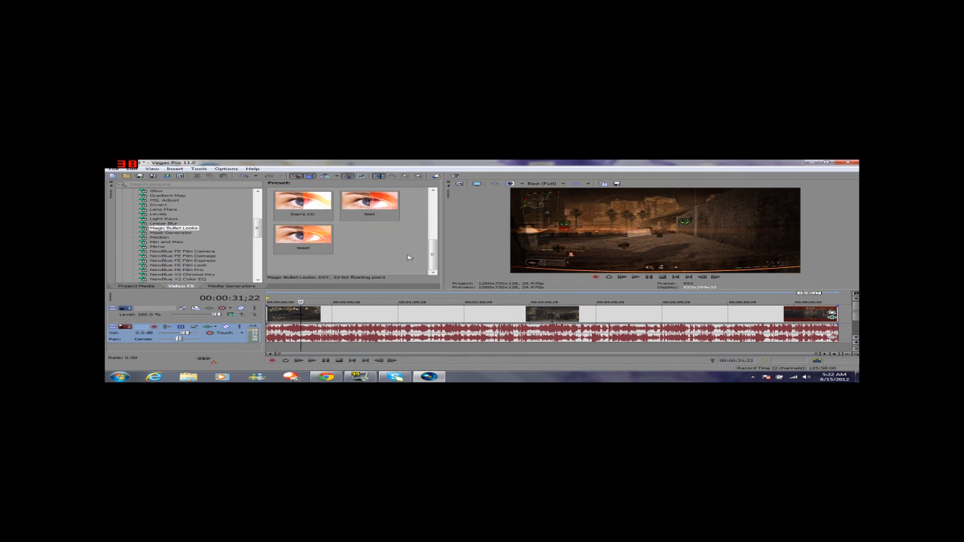
pyautogui.click(308, 245)
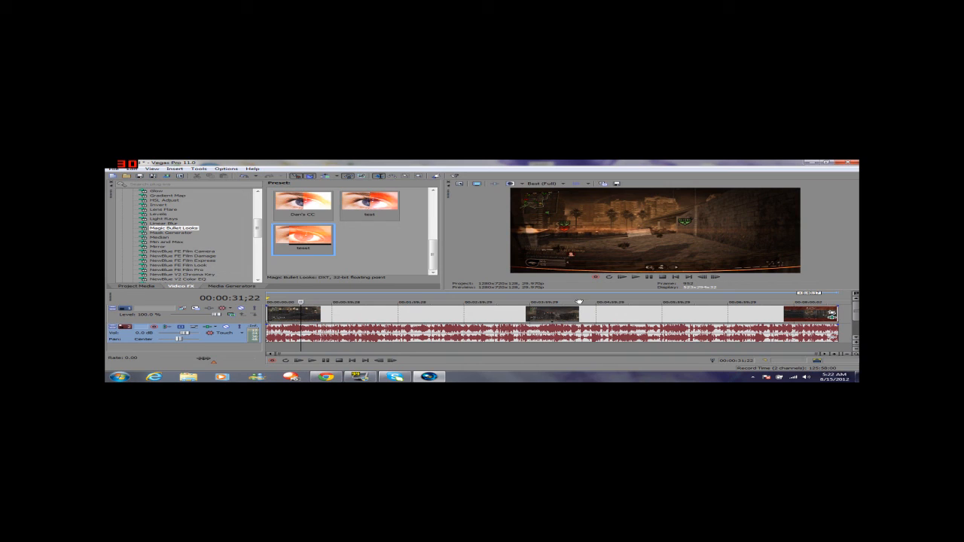
pyautogui.click(832, 317)
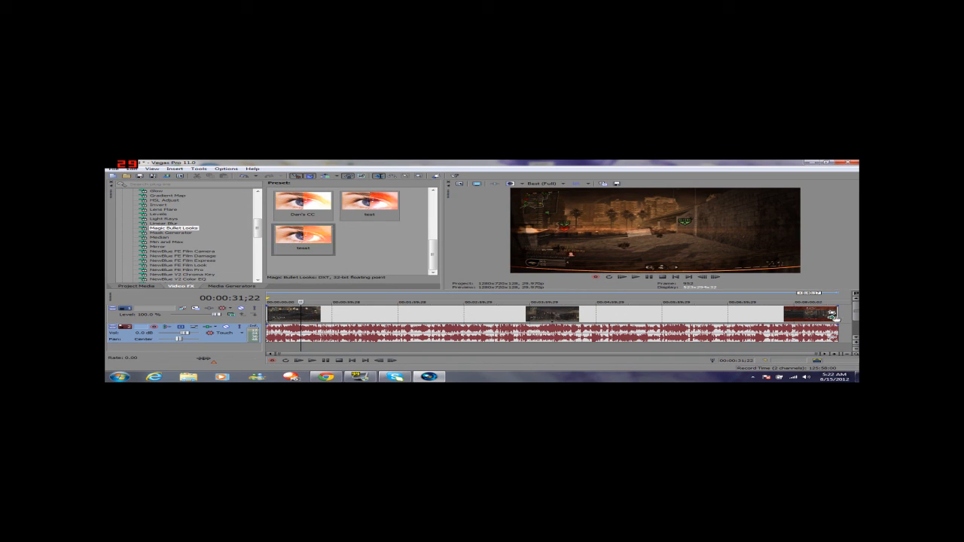
pyautogui.click(476, 225)
# Split the clip at 00:03:54;16 and remove Magic Bullet Looks from the part after the split.
pyautogui.click(523, 294)
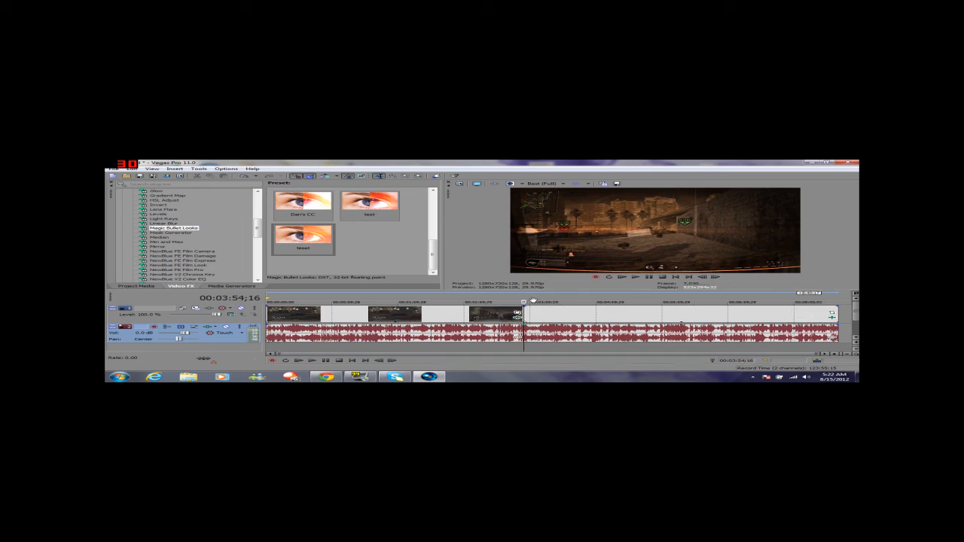
pyautogui.click(832, 317)
pyautogui.click(470, 240)
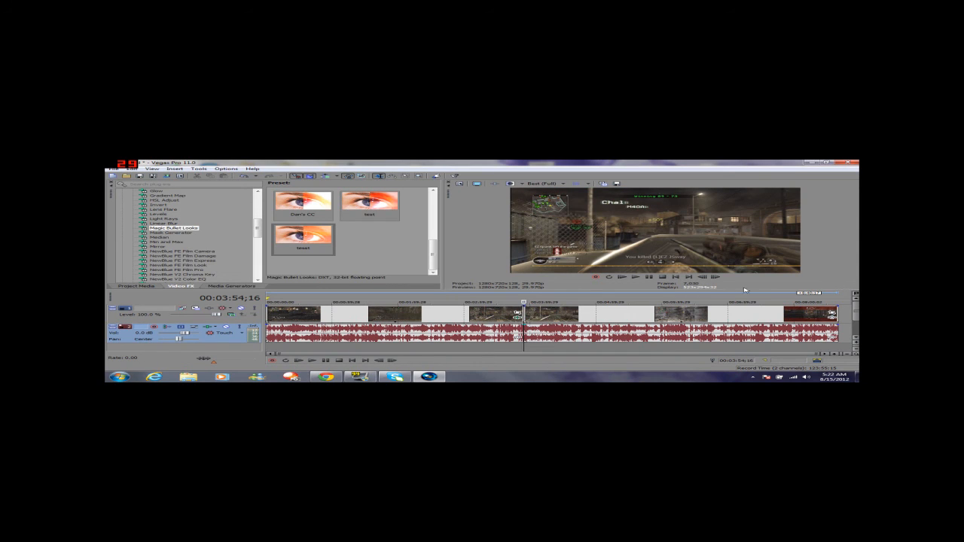
# Compare the frames on either side of the split to see the footage with and without the look.
pyautogui.scroll(3, 746, 290)
pyautogui.scroll(-2, 562, 310)
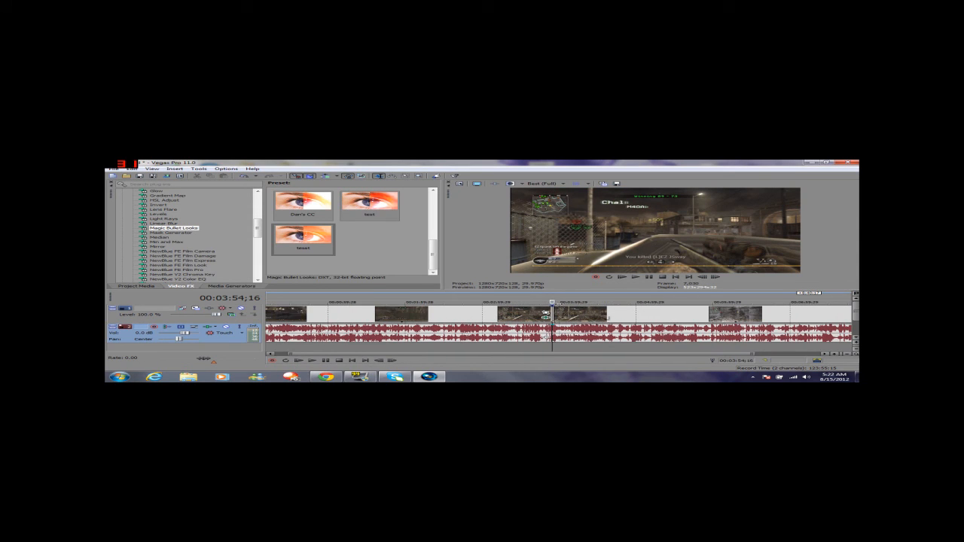
pyautogui.click(715, 278)
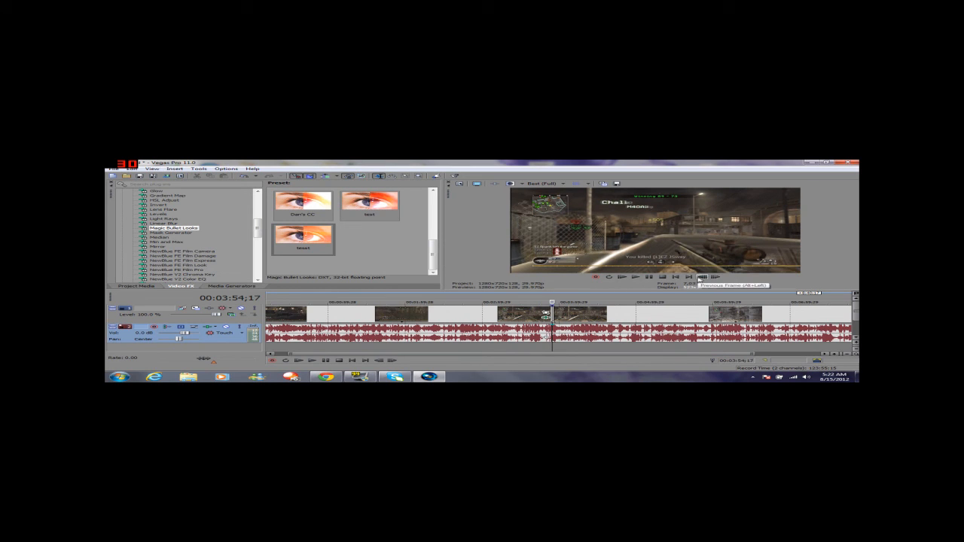
pyautogui.click(700, 279)
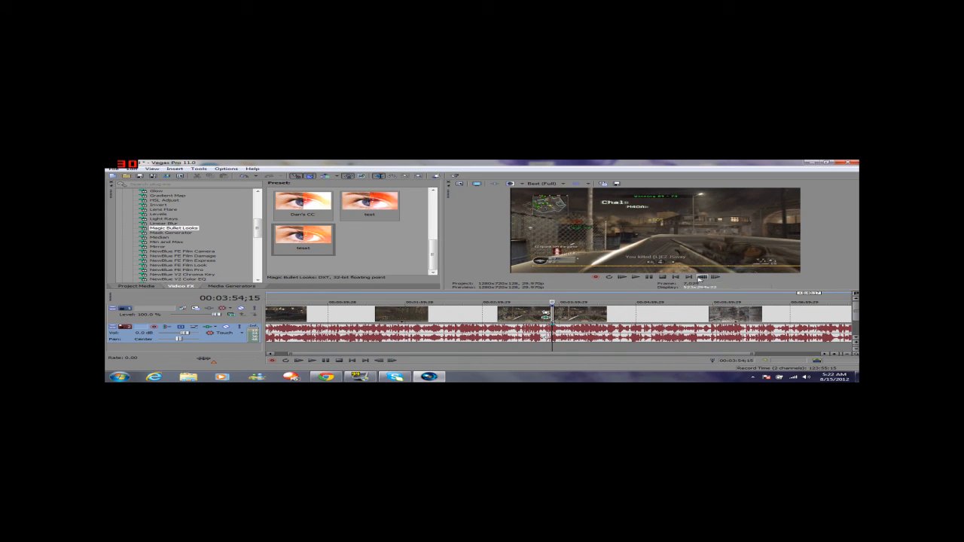
pyautogui.click(700, 279)
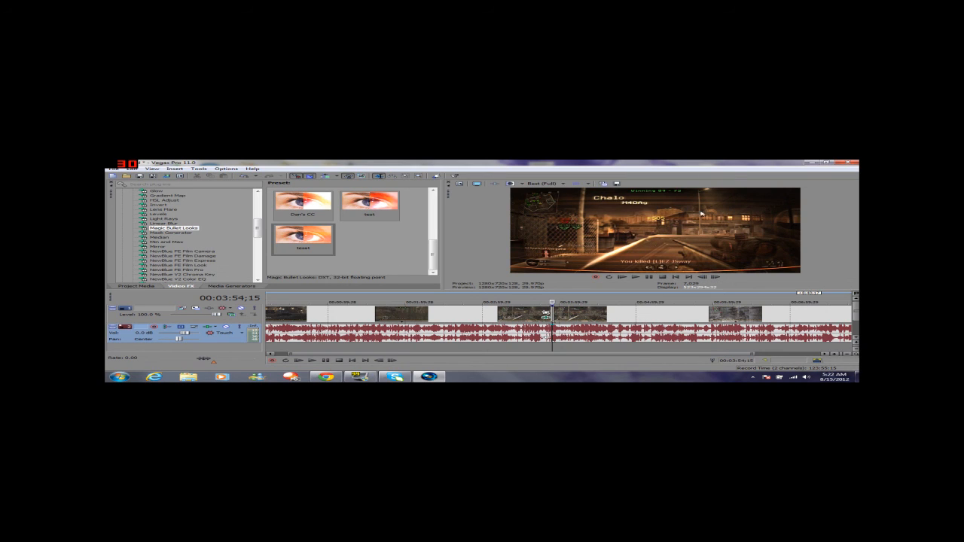
# Apply the tesst preset to the part after the split and move the playhead further into that part.
pyautogui.click(317, 240)
pyautogui.moveTo(317, 239); pyautogui.dragTo(666, 316)
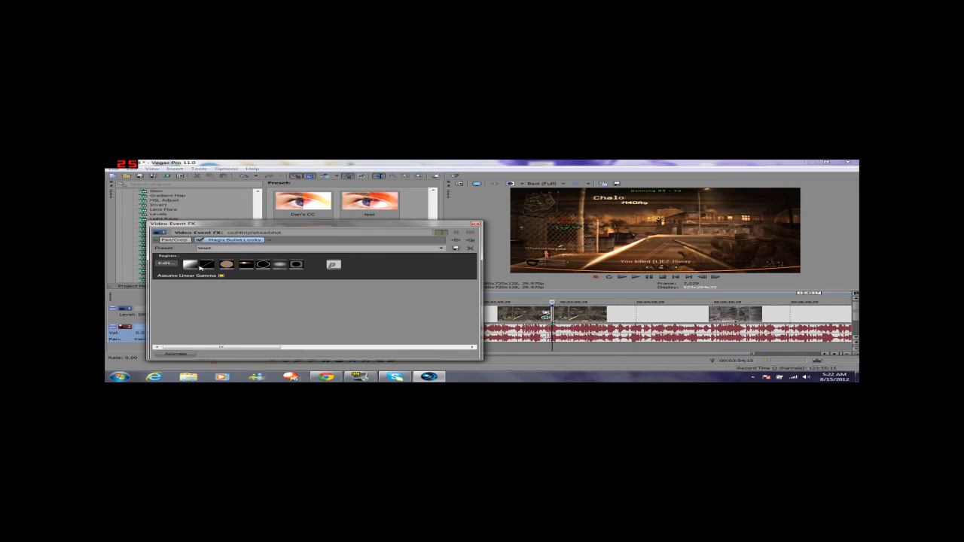
pyautogui.click(170, 265)
pyautogui.click(558, 286)
pyautogui.click(597, 297)
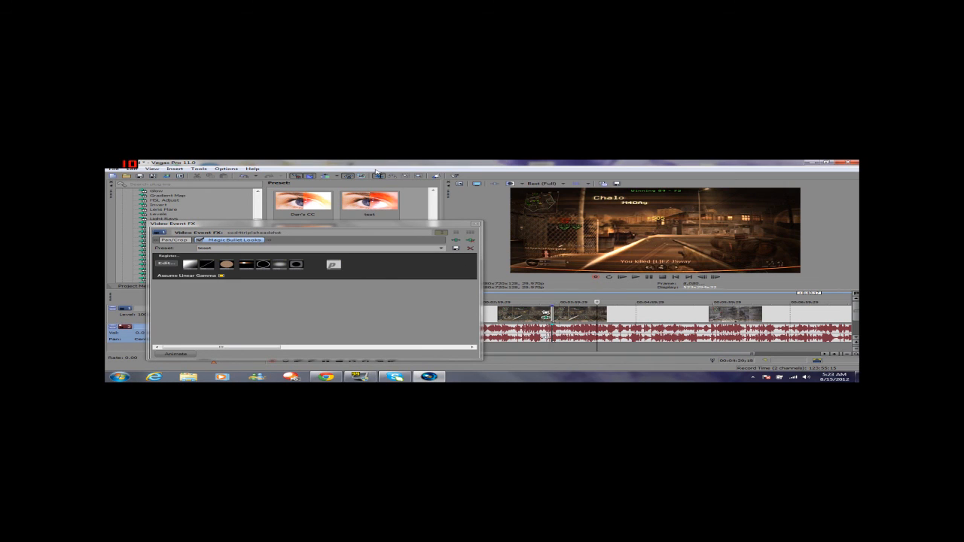
# Remove the Magic Bullet Looks effect from both parts of the split clip.
pyautogui.click(475, 224)
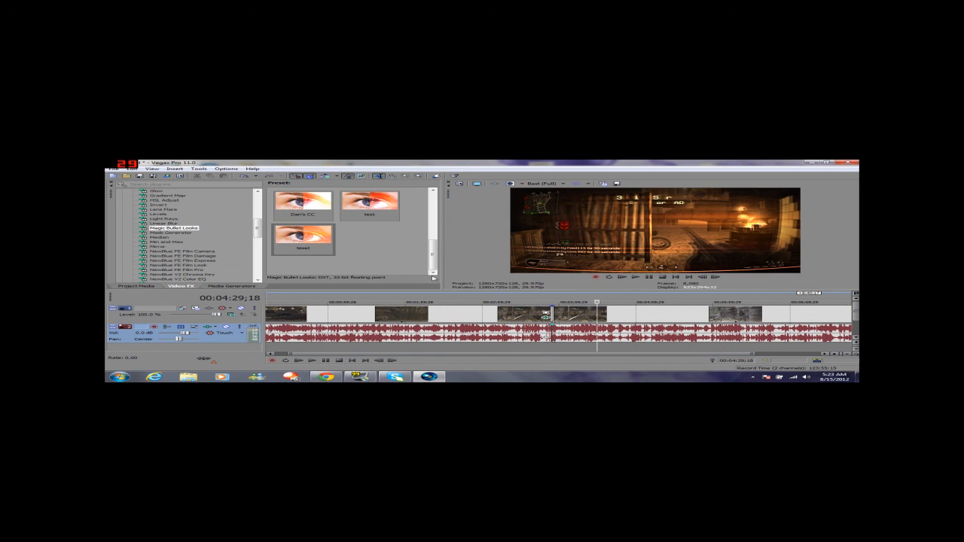
pyautogui.scroll(-2, 493, 322)
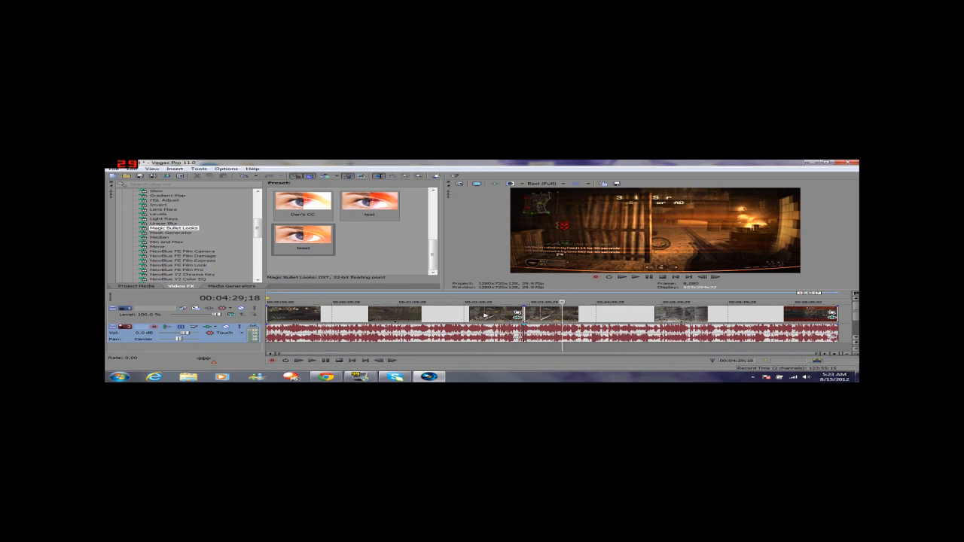
pyautogui.moveTo(432, 255)
pyautogui.mouseDown()
pyautogui.moveTo(426, 201)
pyautogui.moveTo(452, 247)
pyautogui.moveTo(445, 194)
pyautogui.moveTo(432, 225)
pyautogui.moveTo(422, 204)
pyautogui.moveTo(434, 257)
pyautogui.mouseUp()
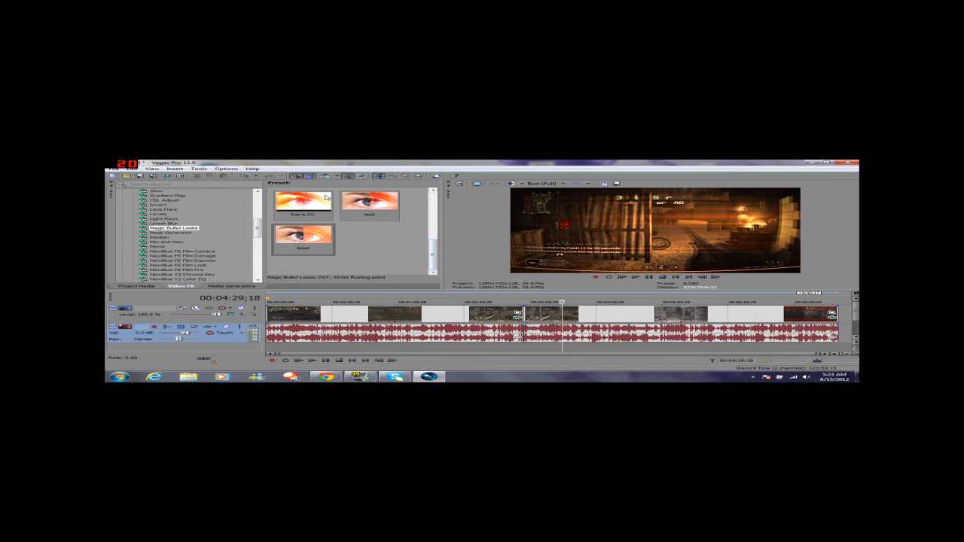
pyautogui.click(517, 317)
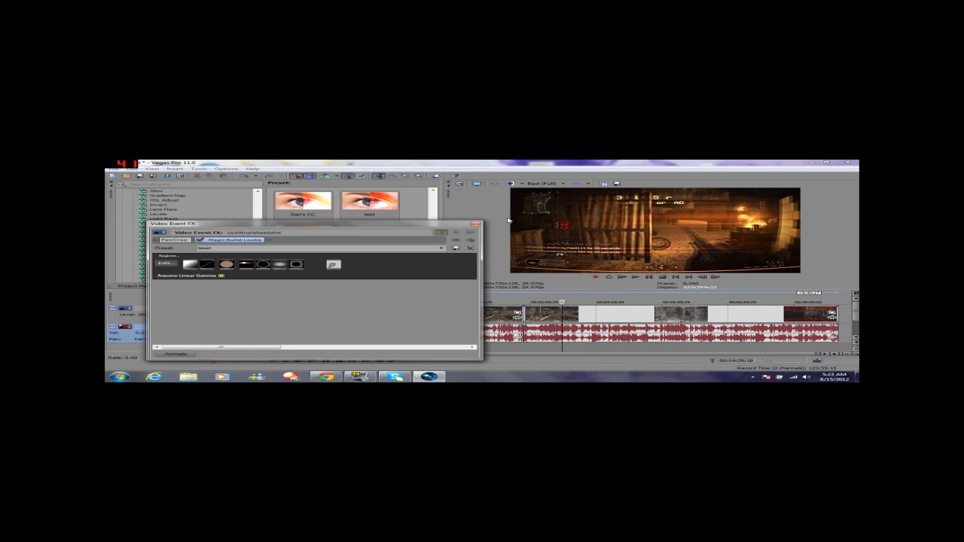
pyautogui.click(471, 240)
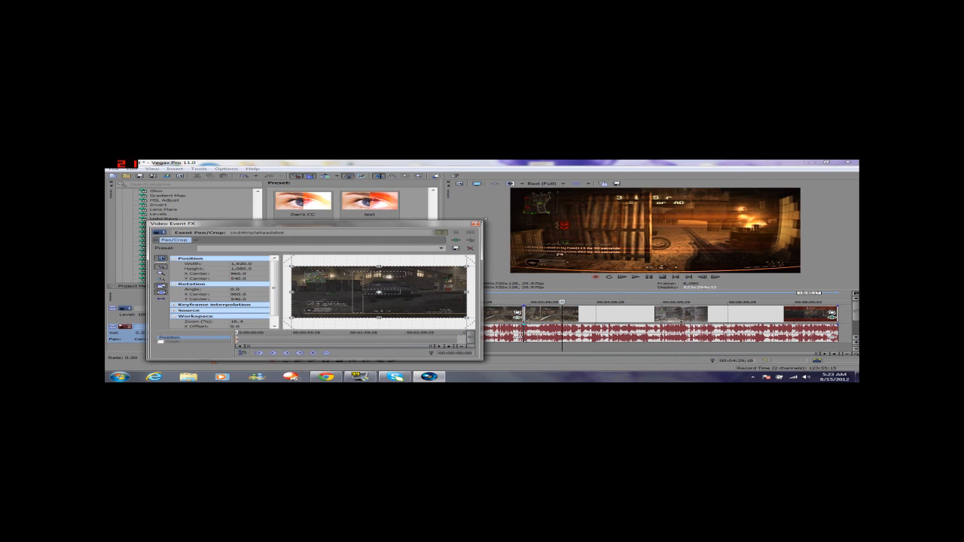
pyautogui.click(475, 223)
pyautogui.click(832, 315)
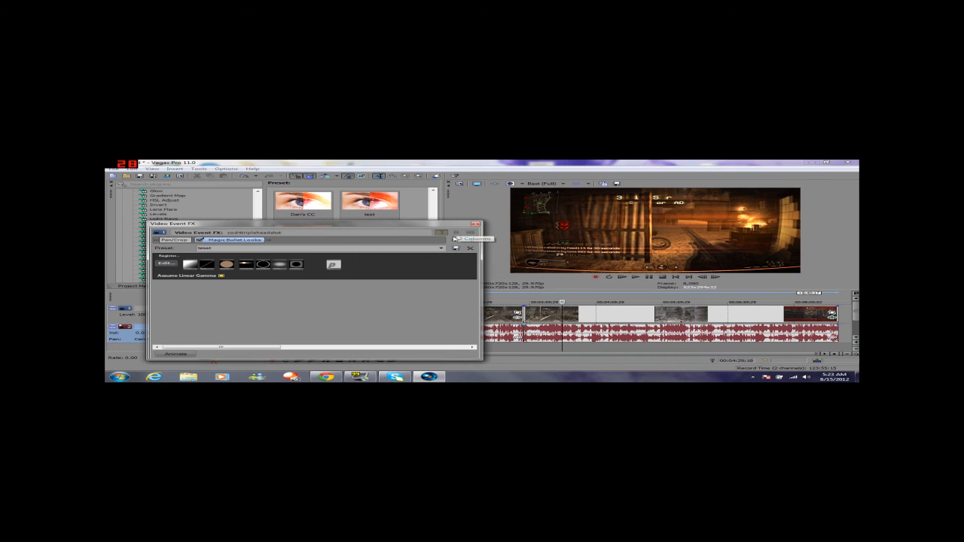
pyautogui.click(470, 240)
pyautogui.click(476, 224)
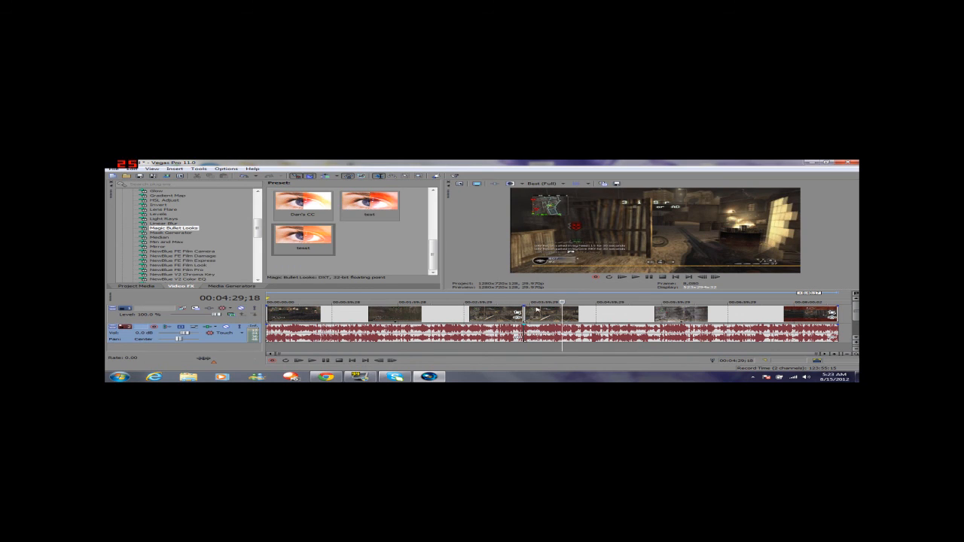
# Apply the Legendary Magic Bullet Looks preset to the part before the split and move the playhead into that part.
pyautogui.moveTo(433, 252); pyautogui.dragTo(453, 197)
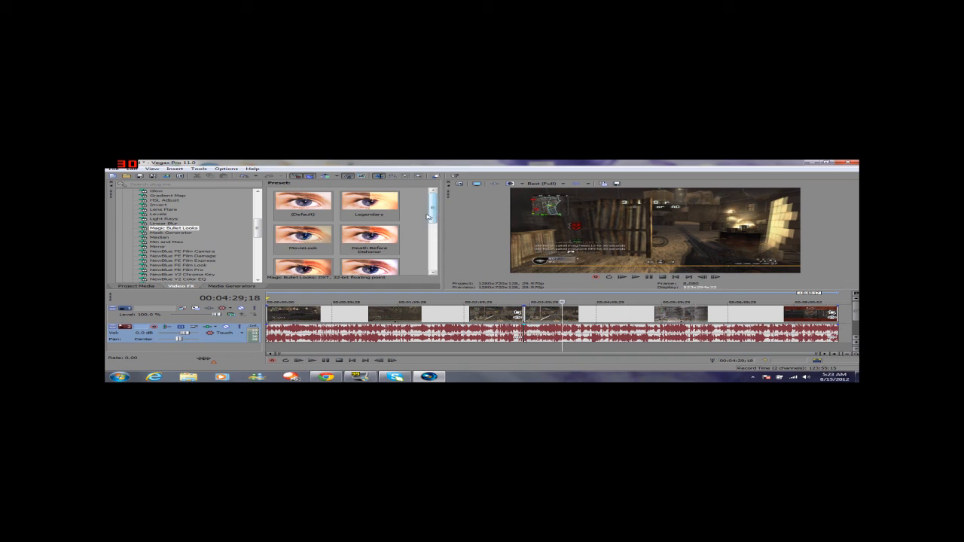
pyautogui.moveTo(436, 218); pyautogui.dragTo(439, 249)
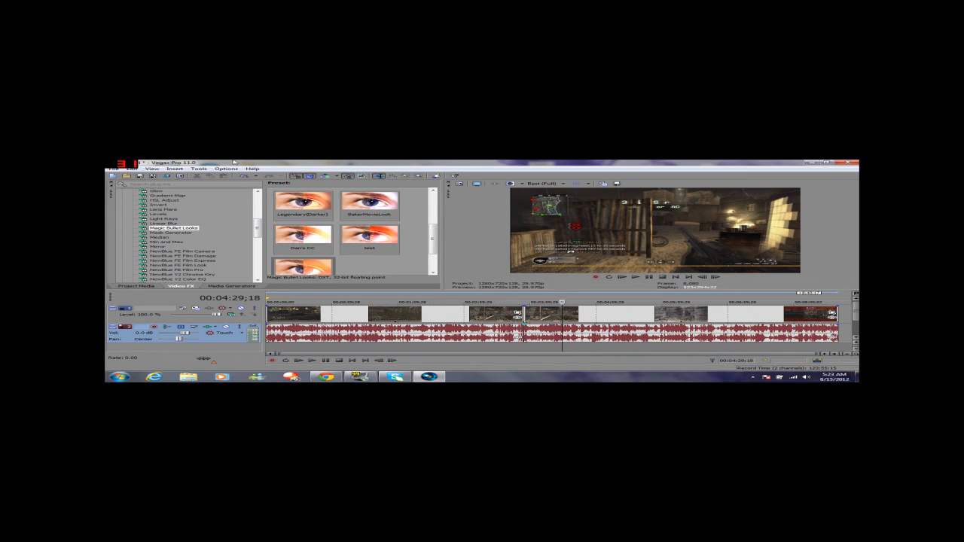
pyautogui.moveTo(440, 252); pyautogui.dragTo(441, 216)
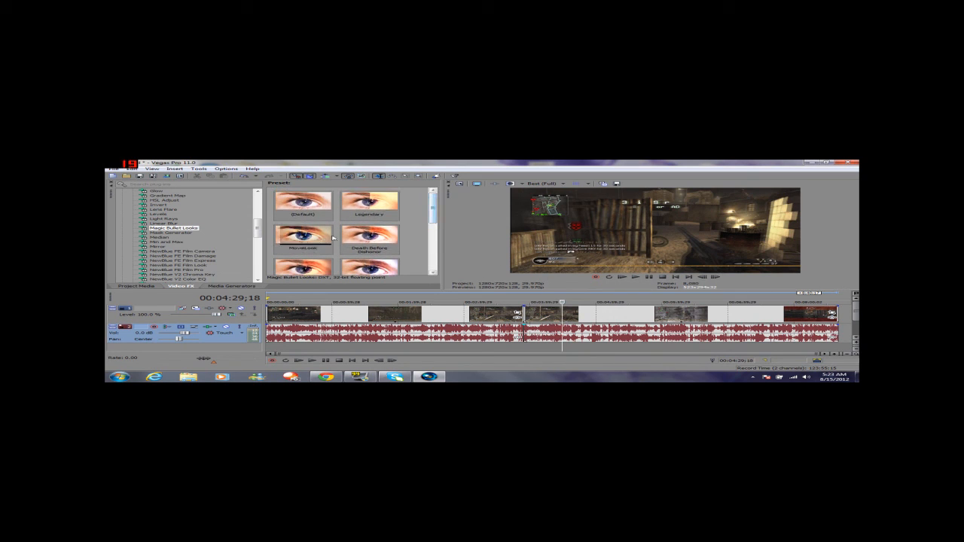
pyautogui.scroll(-5, 415, 267)
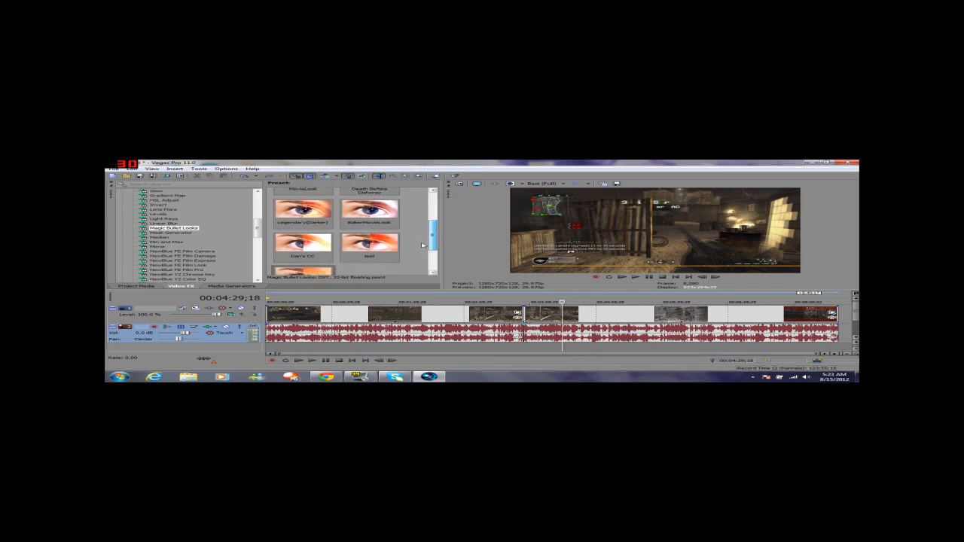
pyautogui.moveTo(432, 251); pyautogui.dragTo(432, 208)
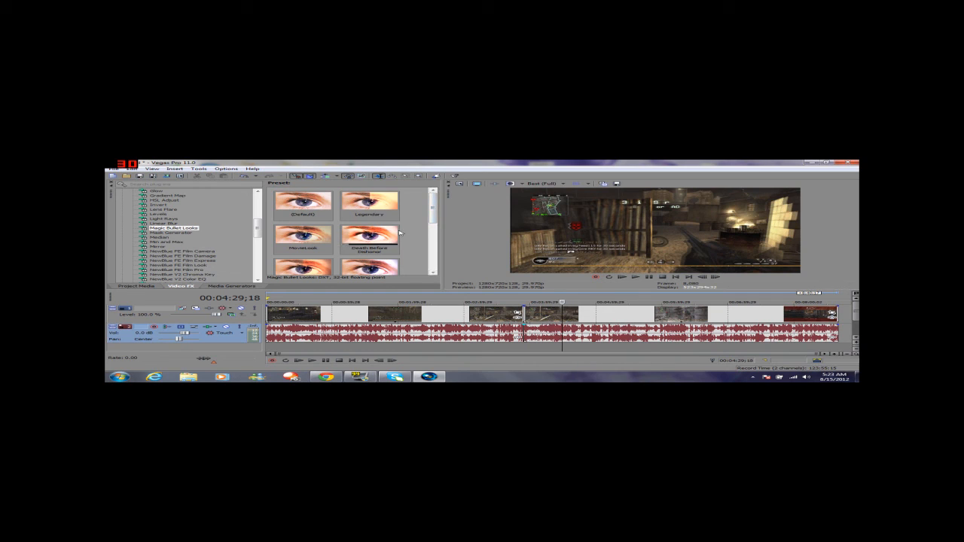
pyautogui.moveTo(433, 217); pyautogui.dragTo(405, 207)
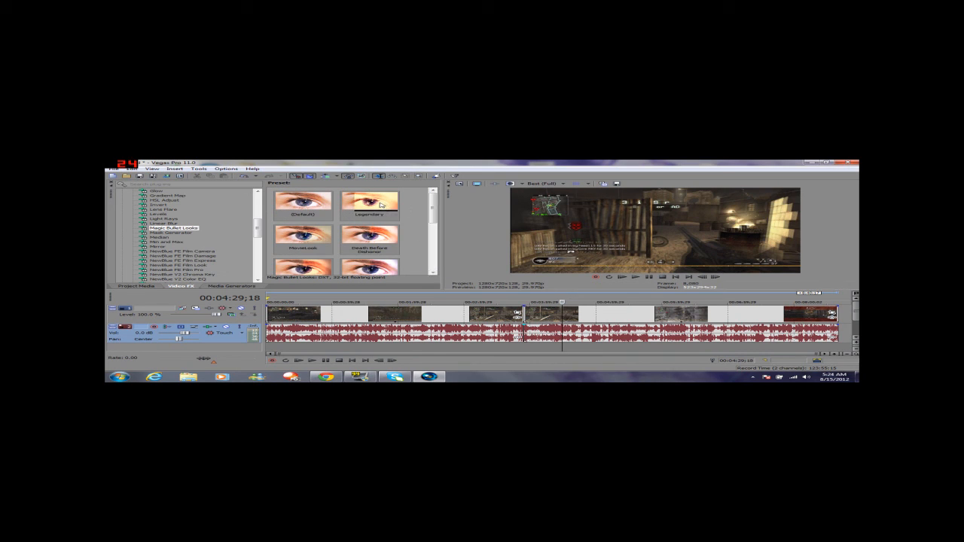
pyautogui.moveTo(373, 201); pyautogui.dragTo(478, 316)
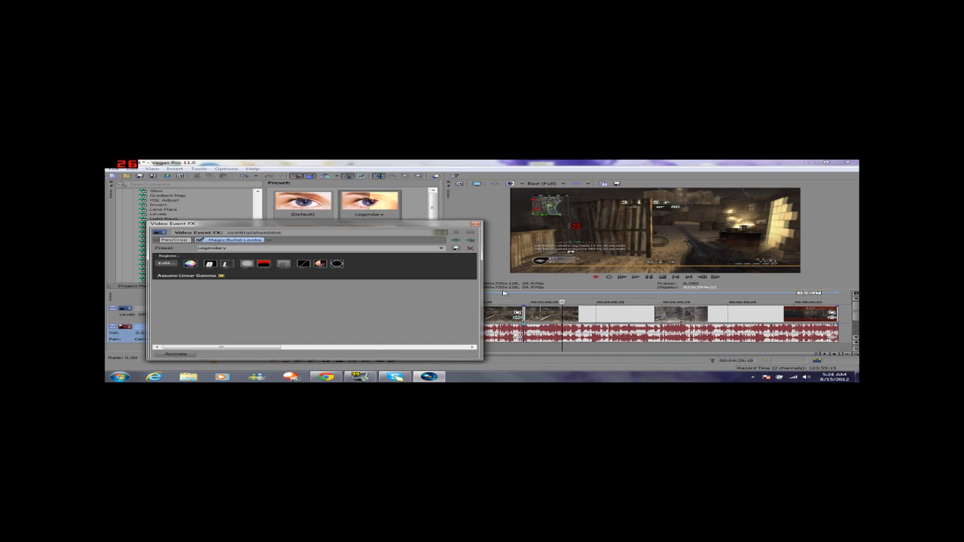
pyautogui.click(504, 301)
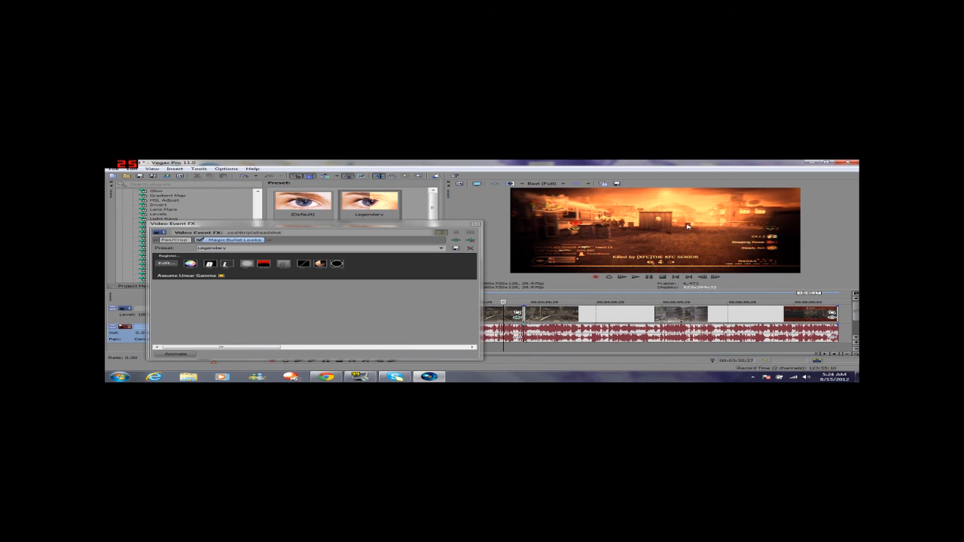
pyautogui.click(447, 226)
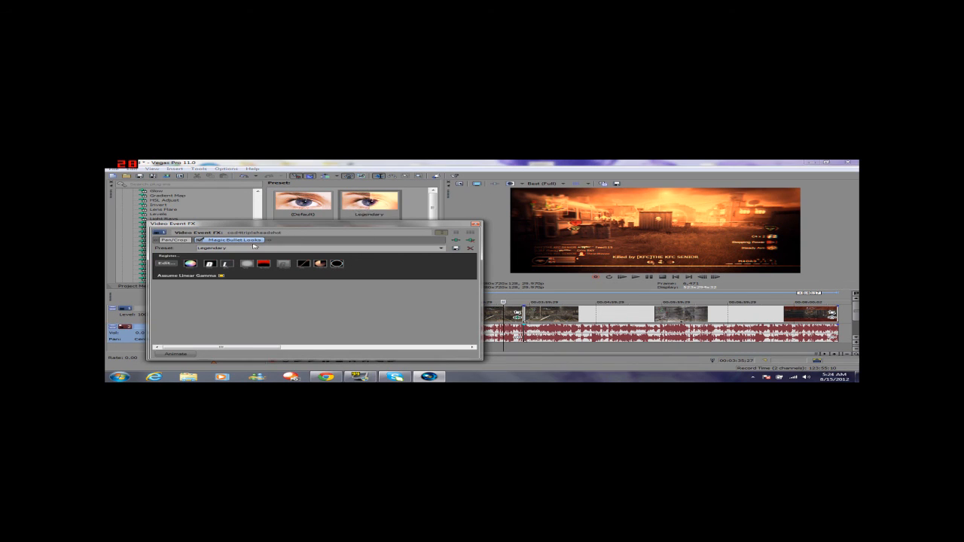
# Open the Legendary look for editing and examine its Chromatic Aberration, Curves, Grad Exposure, Edge Softness, Vignette and Lightflex settings.
pyautogui.click(166, 263)
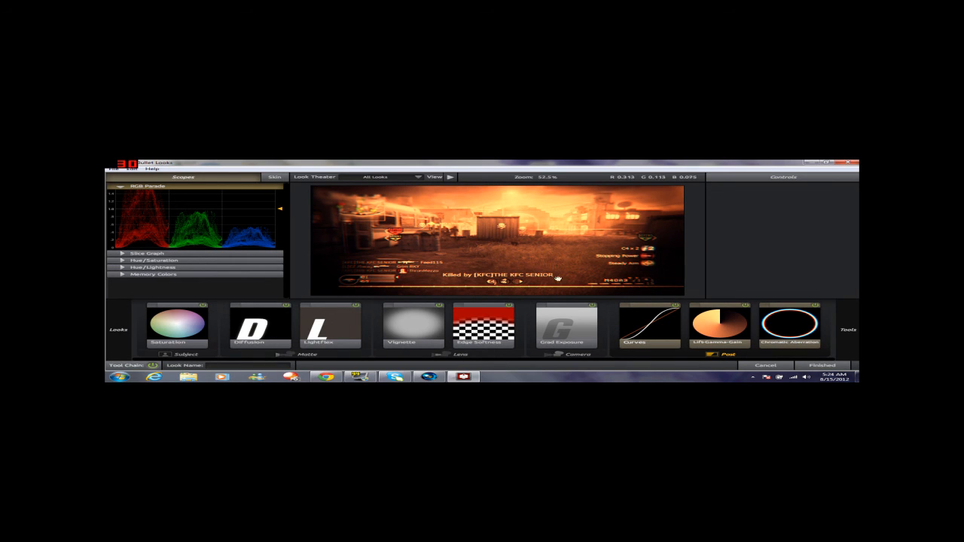
pyautogui.moveTo(129, 326)
pyautogui.click(790, 318)
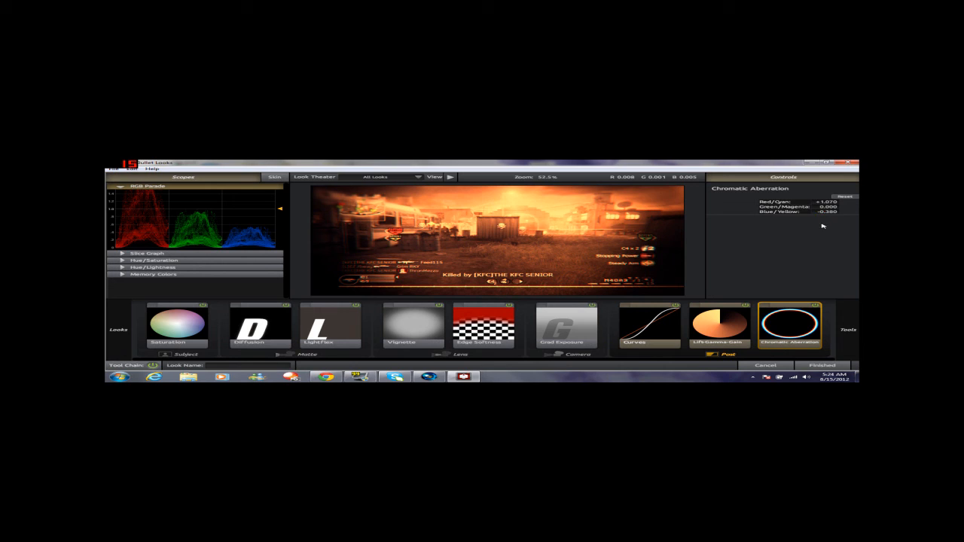
pyautogui.click(681, 342)
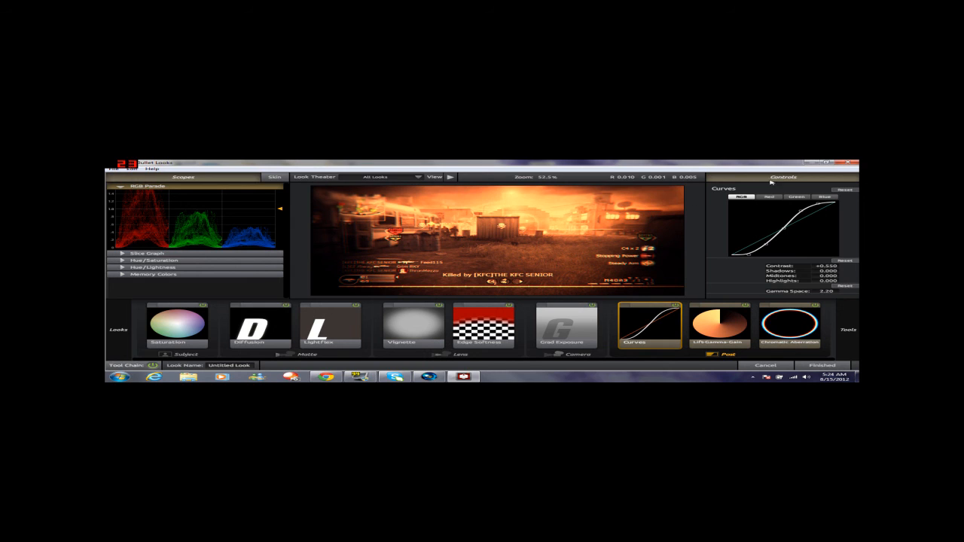
pyautogui.click(582, 315)
pyautogui.click(484, 325)
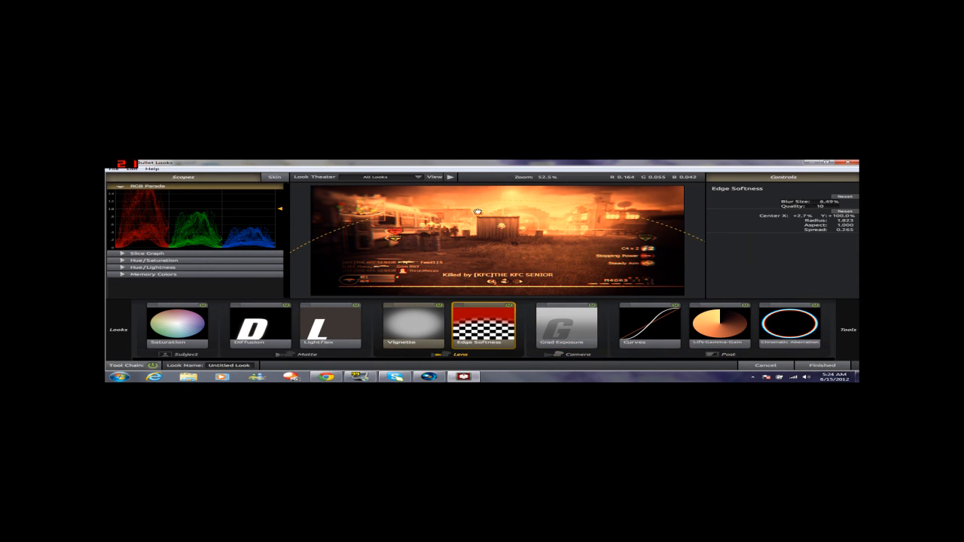
pyautogui.click(422, 317)
pyautogui.moveTo(338, 328)
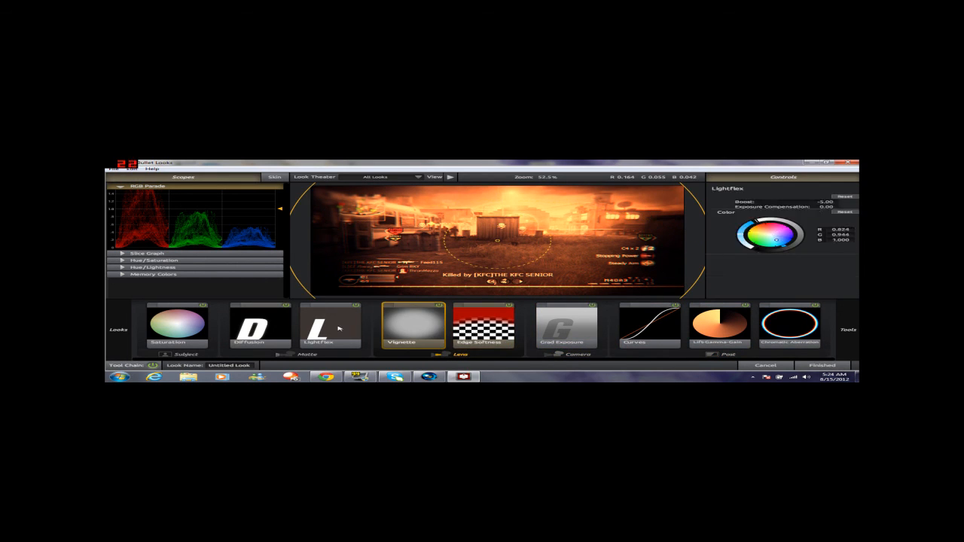
# Review the look's tool chain in order from Saturation and Diffusion through Grad Exposure, ending with Chromatic Aberration and Lift-Gamma-Gain.
pyautogui.click(181, 327)
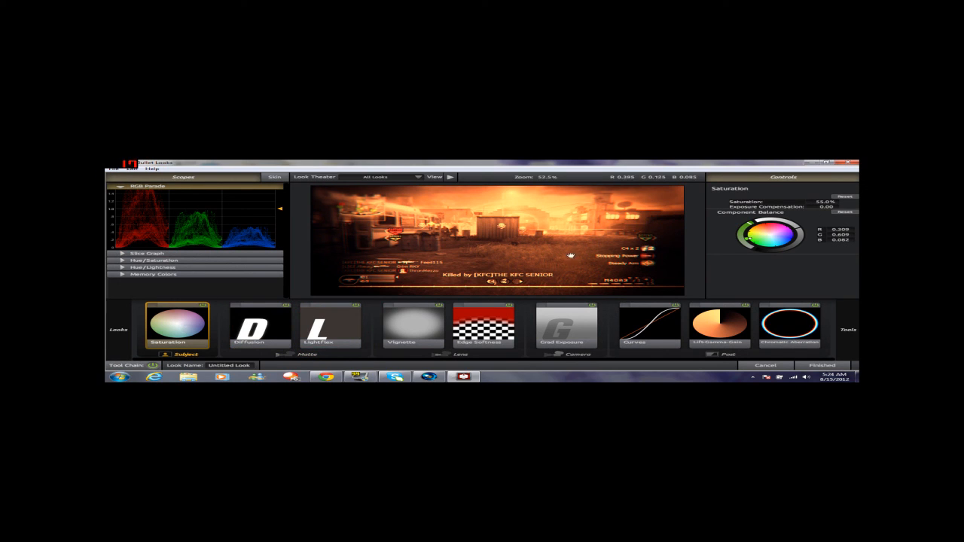
pyautogui.click(259, 324)
pyautogui.click(331, 323)
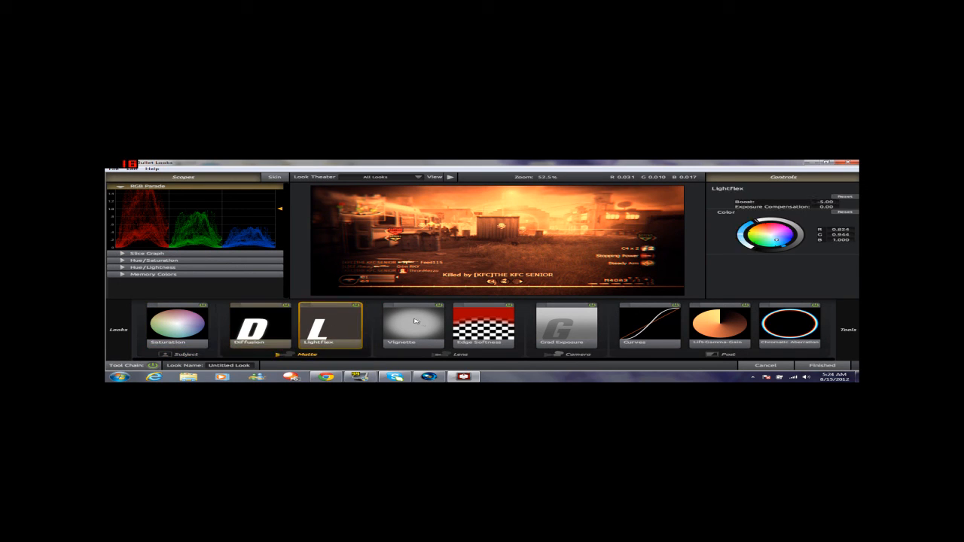
pyautogui.click(422, 323)
pyautogui.click(482, 325)
pyautogui.click(580, 327)
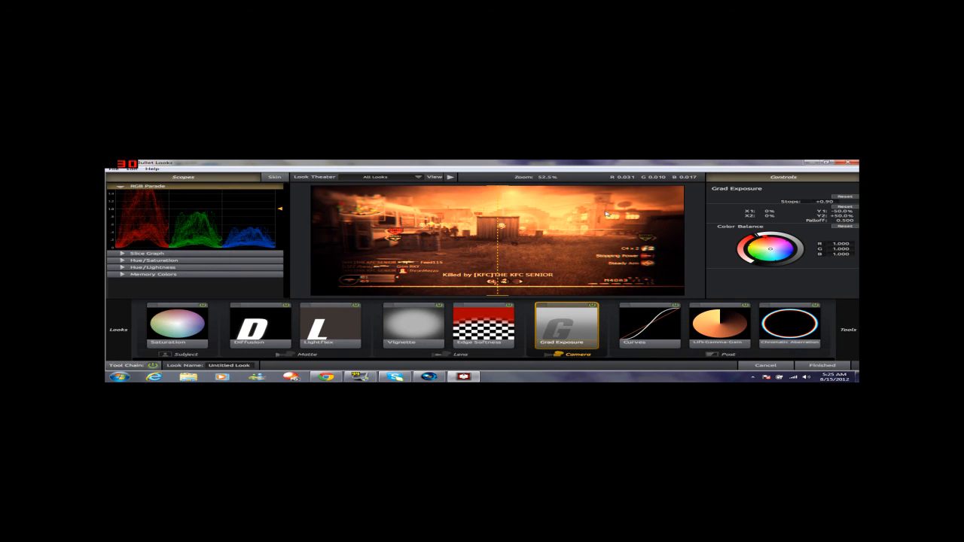
pyautogui.click(796, 319)
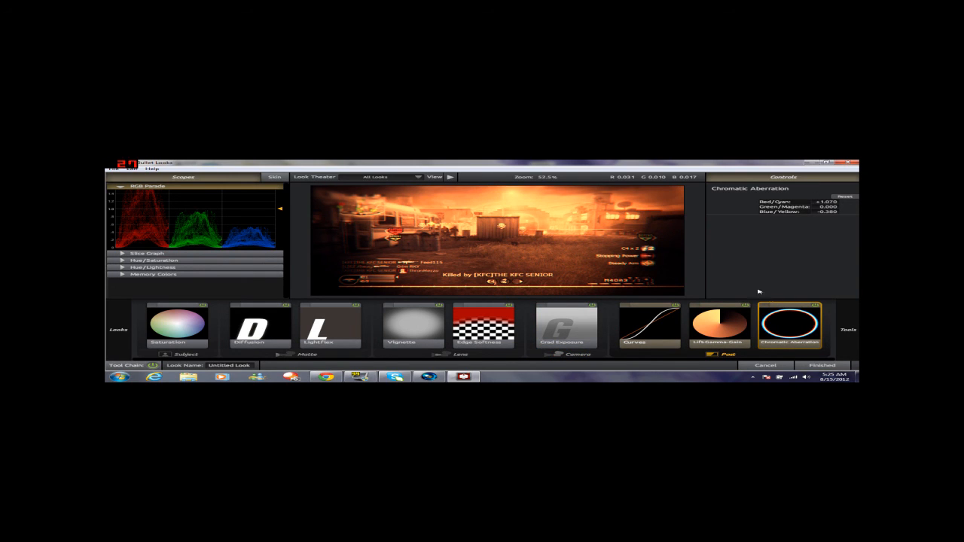
pyautogui.click(746, 326)
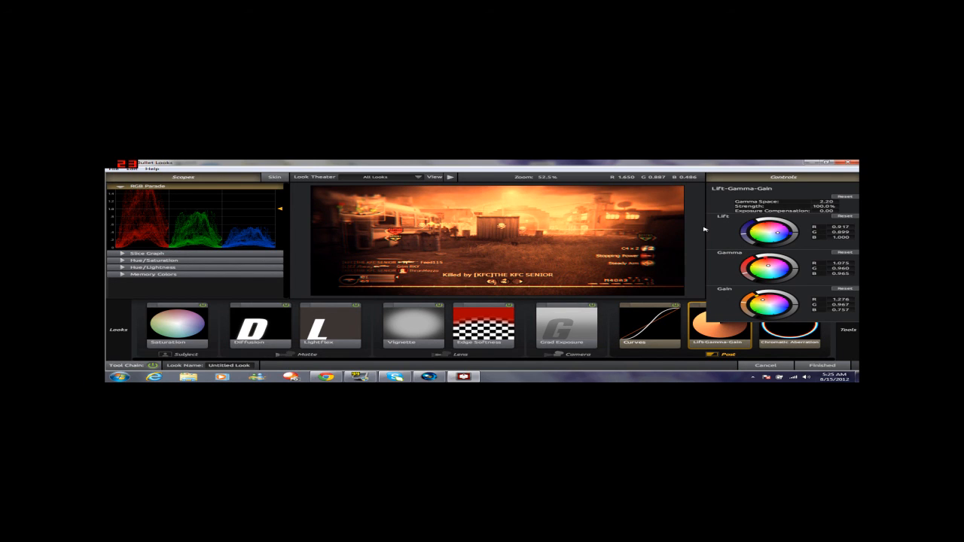
# Browse the Post and Camera tools that can be added to the look.
pyautogui.moveTo(848, 329)
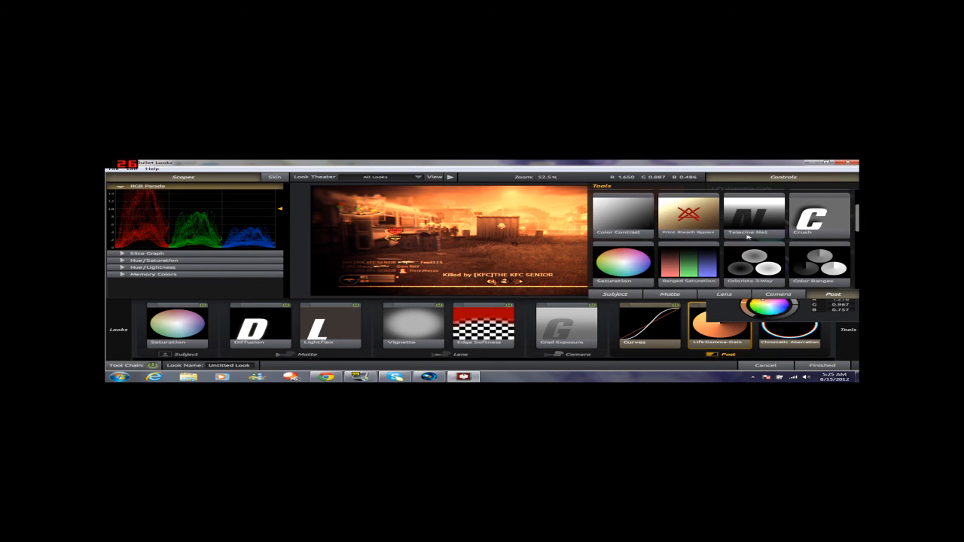
pyautogui.scroll(-6, 723, 253)
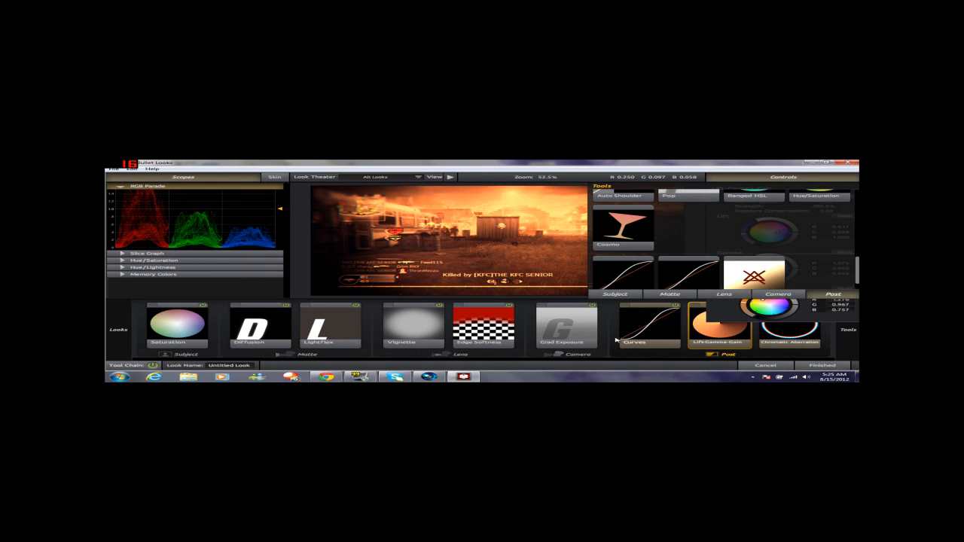
pyautogui.click(800, 180)
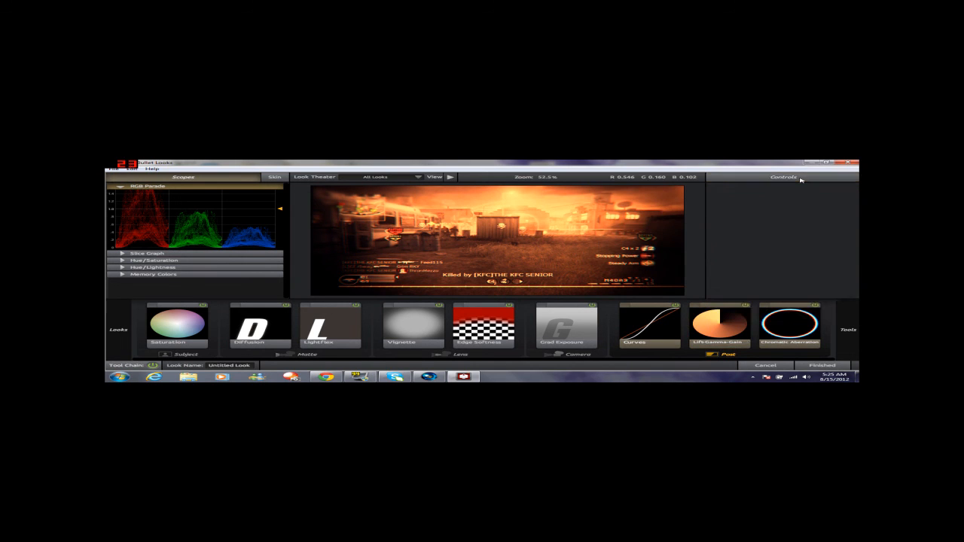
pyautogui.moveTo(847, 325)
pyautogui.scroll(-2, 741, 260)
pyautogui.click(776, 296)
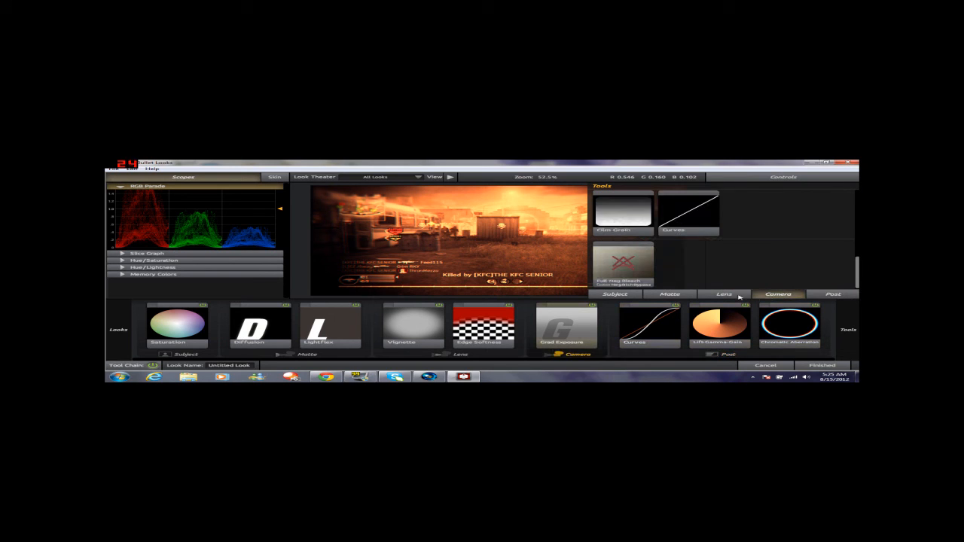
pyautogui.scroll(5, 678, 235)
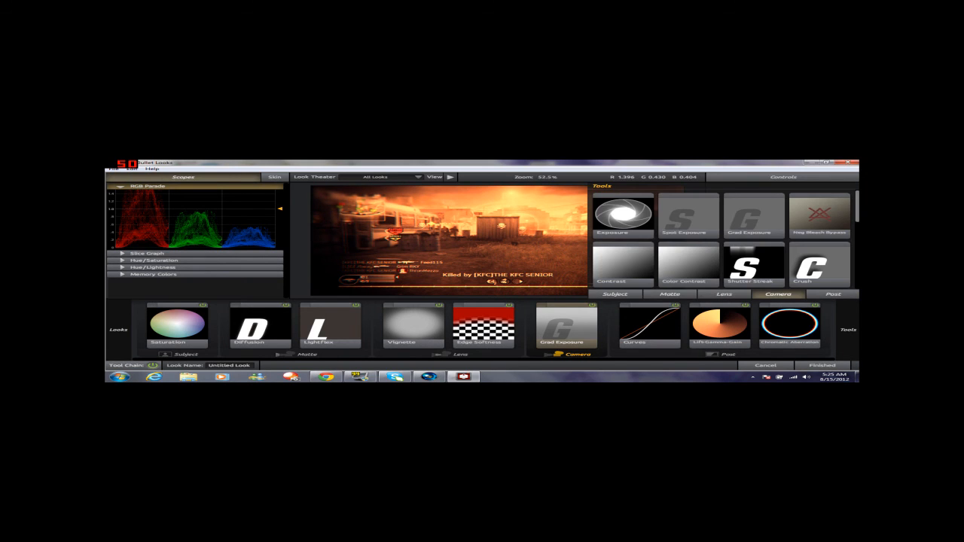
# Examine the settings of the Legendary look's Saturation, Diffusion, Lightflex, Vignette, Edge Softness and Grad Exposure tools.
pyautogui.click(175, 326)
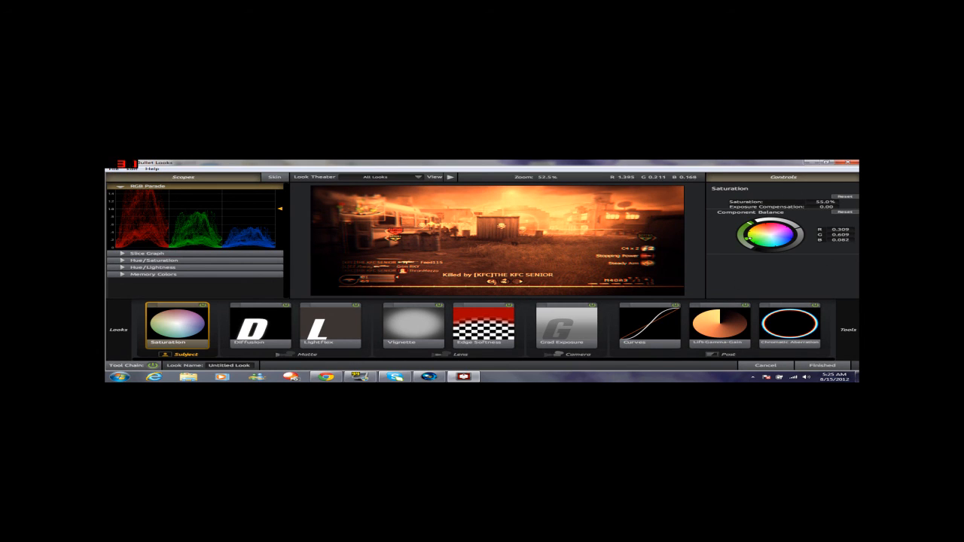
pyautogui.click(288, 339)
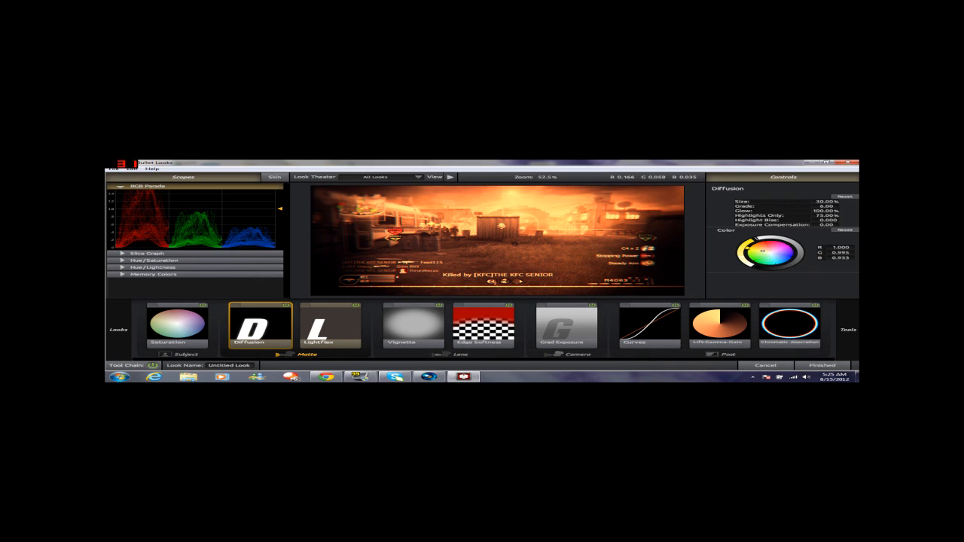
pyautogui.click(332, 343)
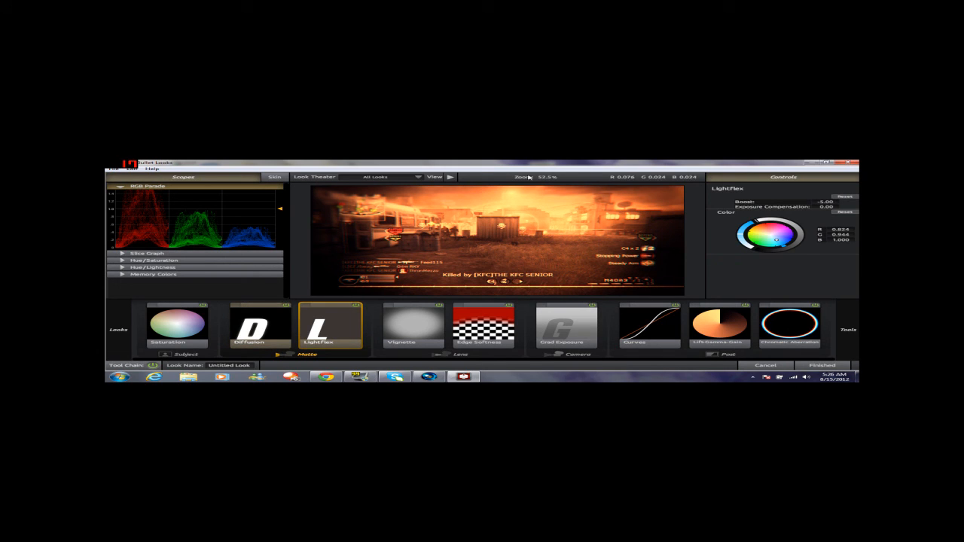
pyautogui.click(433, 324)
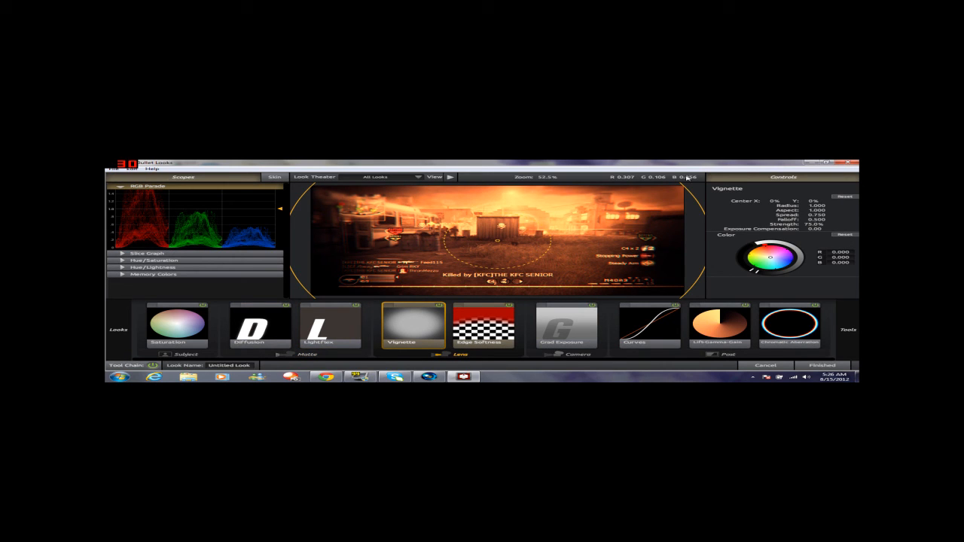
pyautogui.scroll(-1, 535, 265)
pyautogui.scroll(2, 618, 259)
pyautogui.scroll(-1, 616, 259)
pyautogui.scroll(1, 413, 250)
pyautogui.scroll(-1, 416, 245)
pyautogui.click(483, 331)
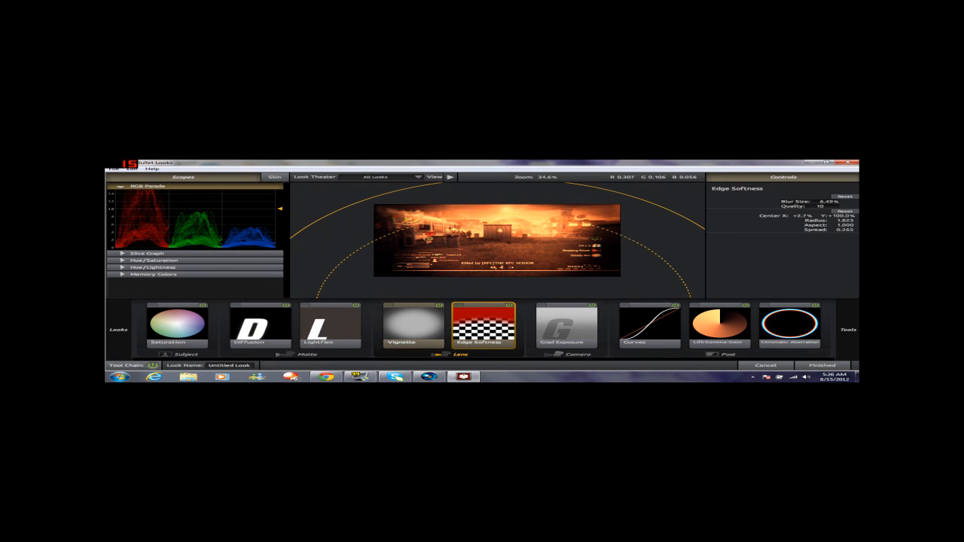
pyautogui.click(553, 327)
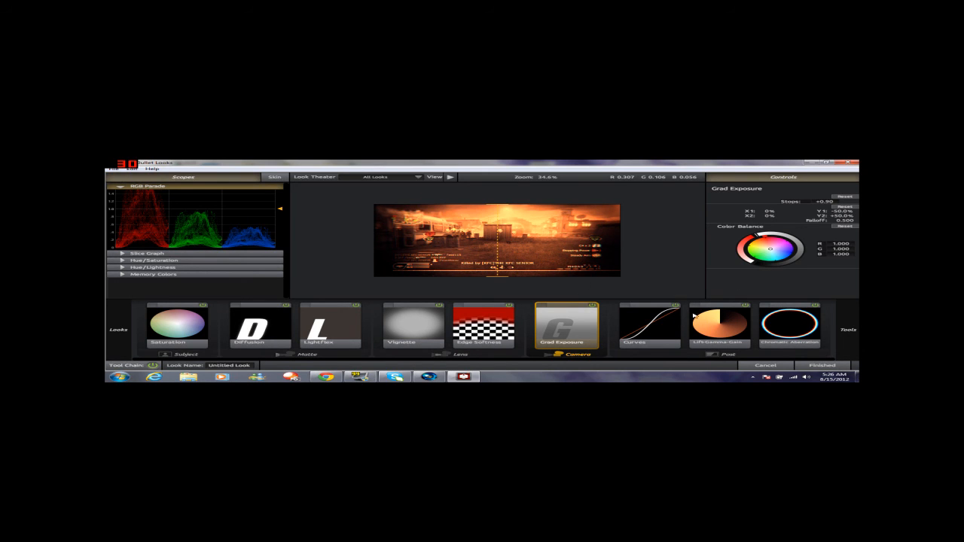
# Examine the Curves in each color channel, then the Lift-Gamma-Gain and Chromatic Aberration settings.
pyautogui.click(656, 328)
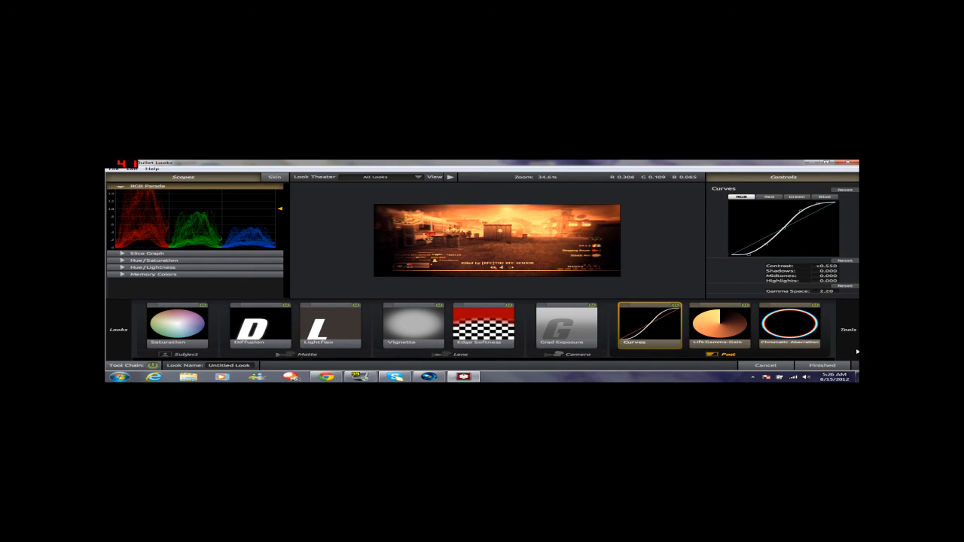
pyautogui.click(770, 197)
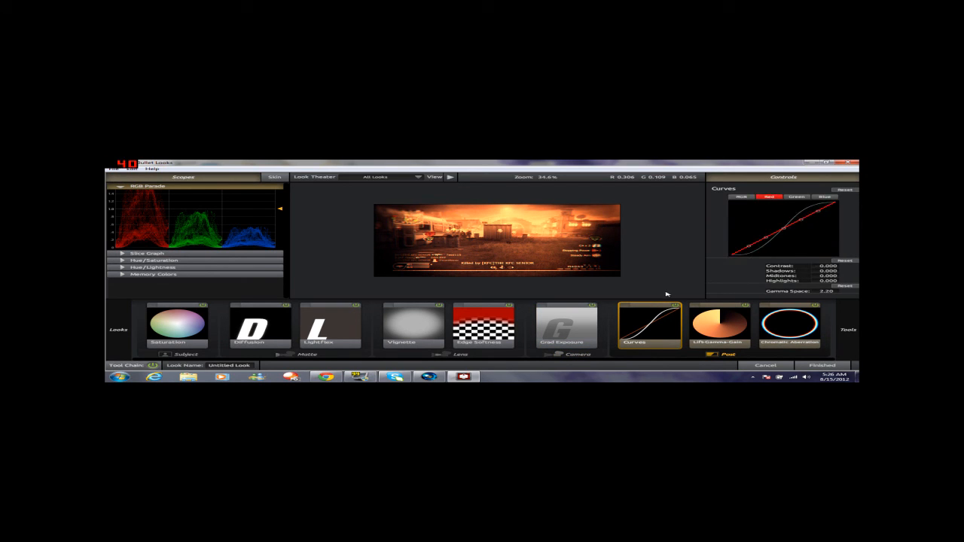
pyautogui.click(796, 197)
pyautogui.click(822, 198)
pyautogui.click(741, 198)
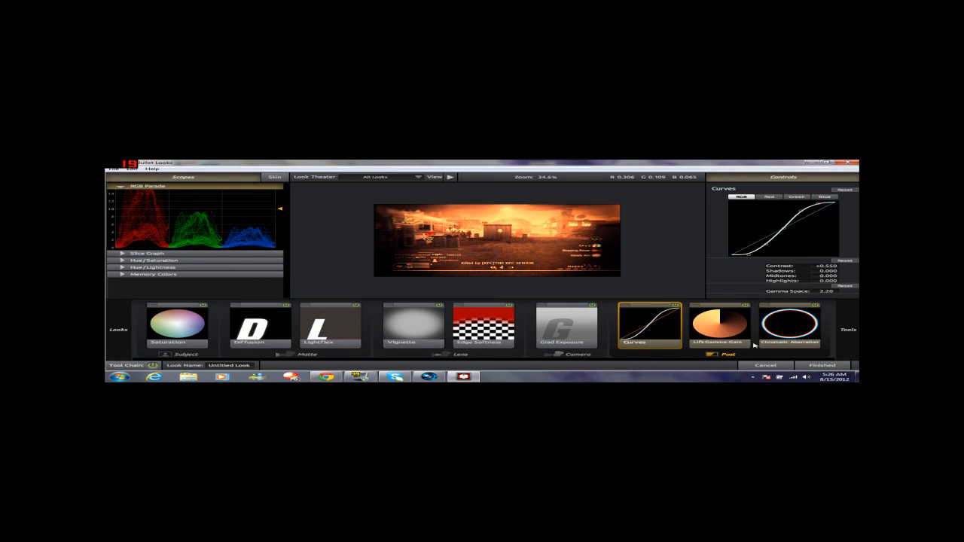
pyautogui.click(692, 338)
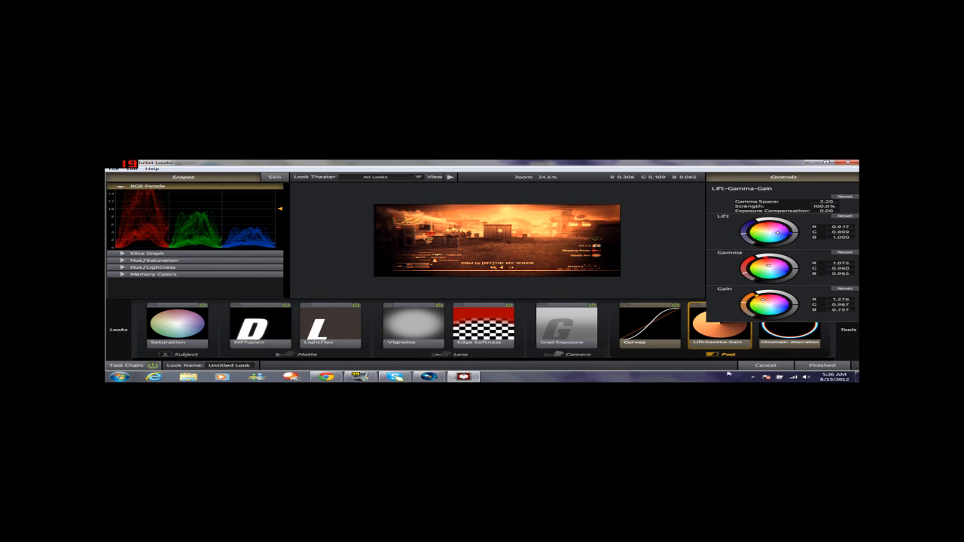
pyautogui.click(795, 339)
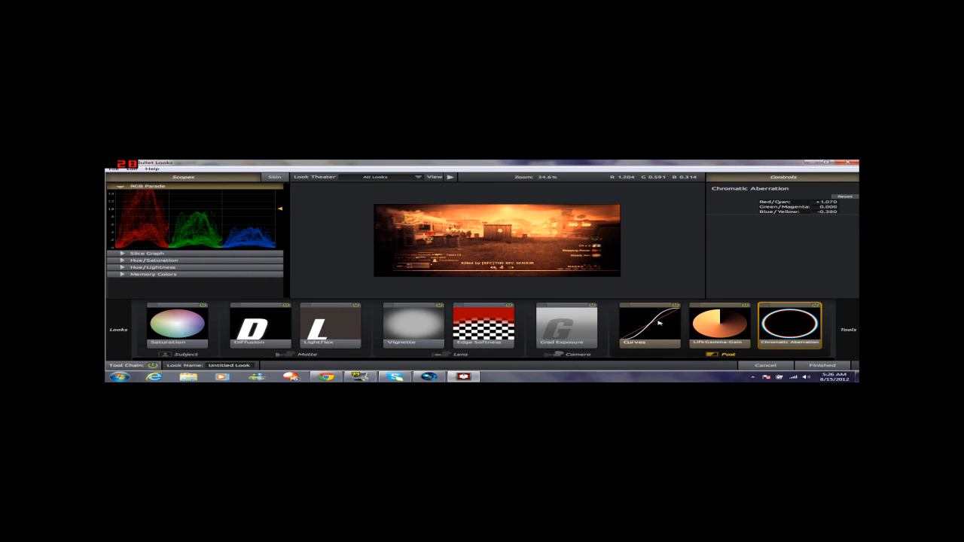
# Disable the Lift-Gamma-Gain tool and re-enable it to compare its effect on the image.
pyautogui.click(702, 327)
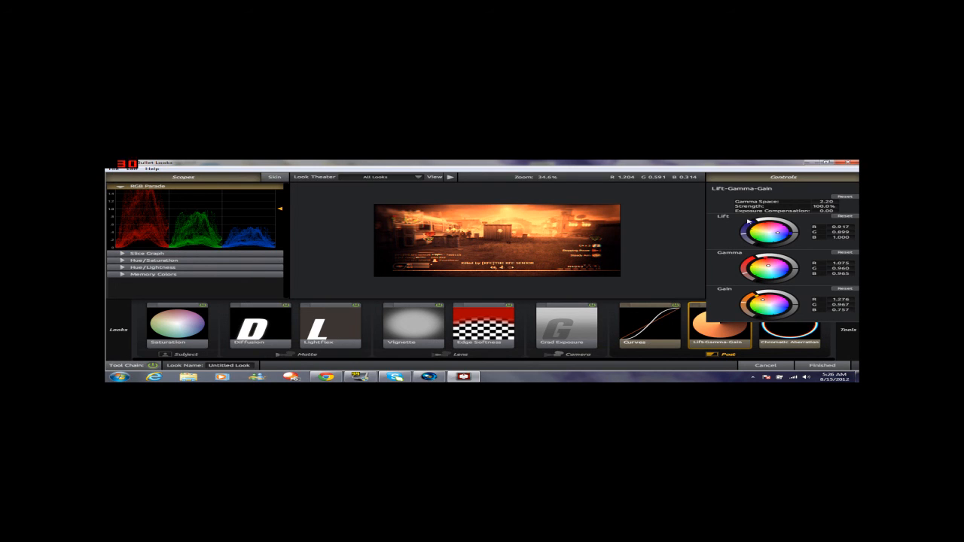
pyautogui.click(751, 177)
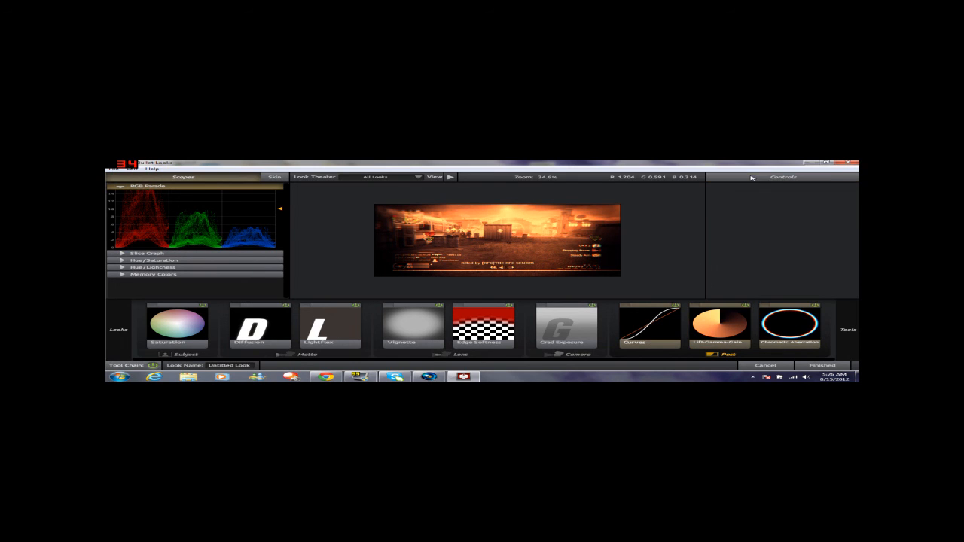
pyautogui.click(743, 306)
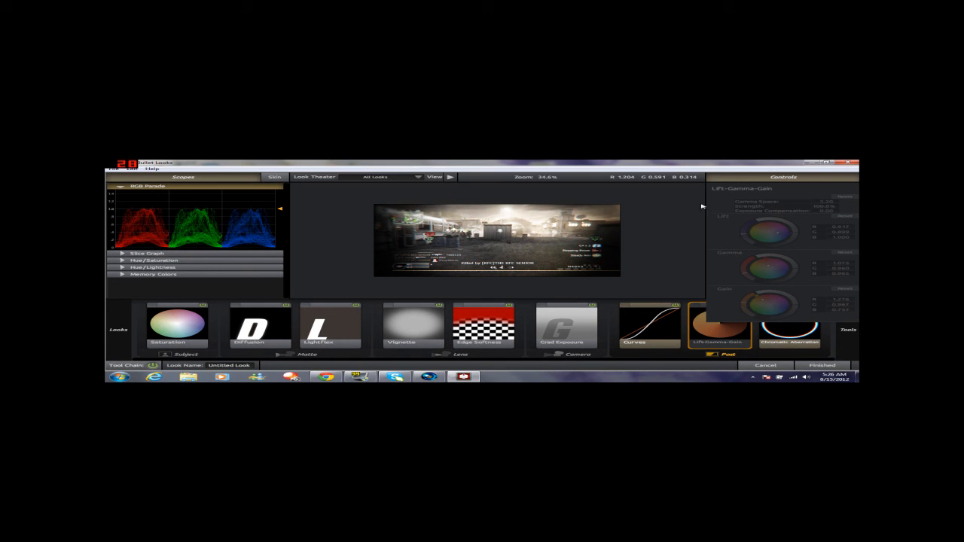
pyautogui.click(769, 180)
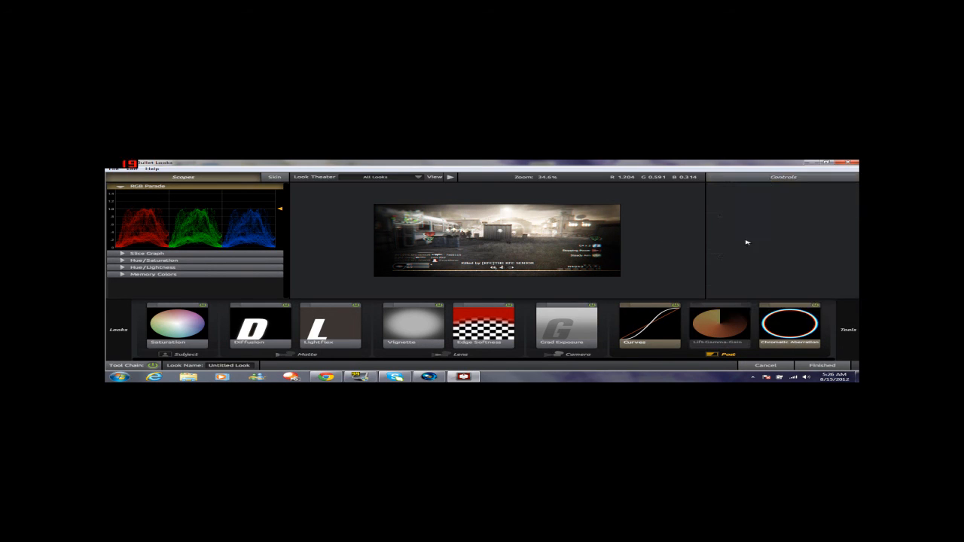
pyautogui.click(747, 307)
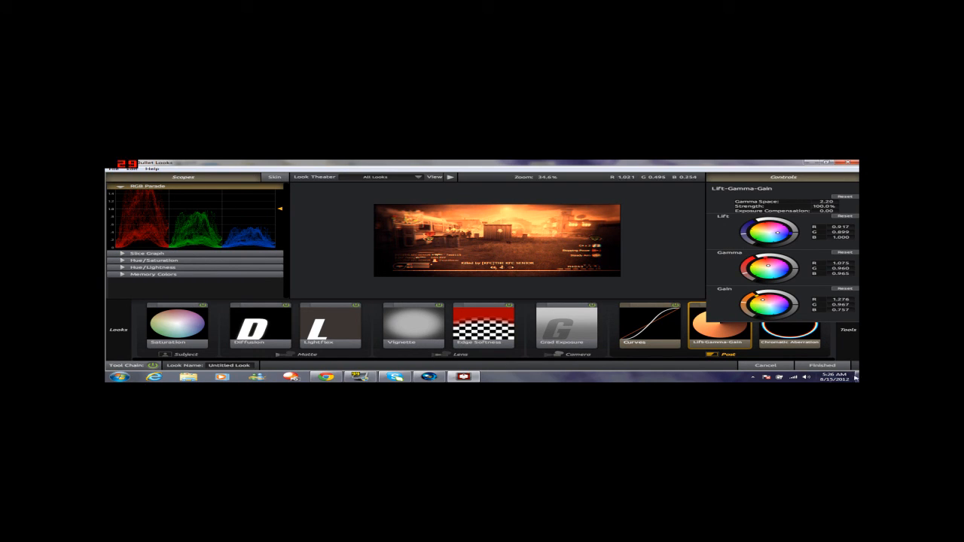
pyautogui.click(744, 178)
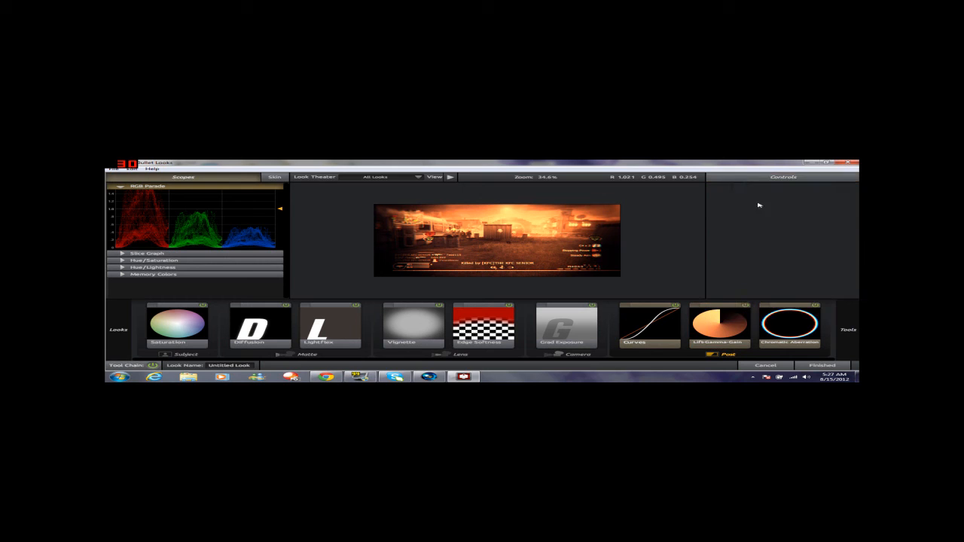
# Browse the full list of Post tools available for the look.
pyautogui.scroll(-5, 753, 264)
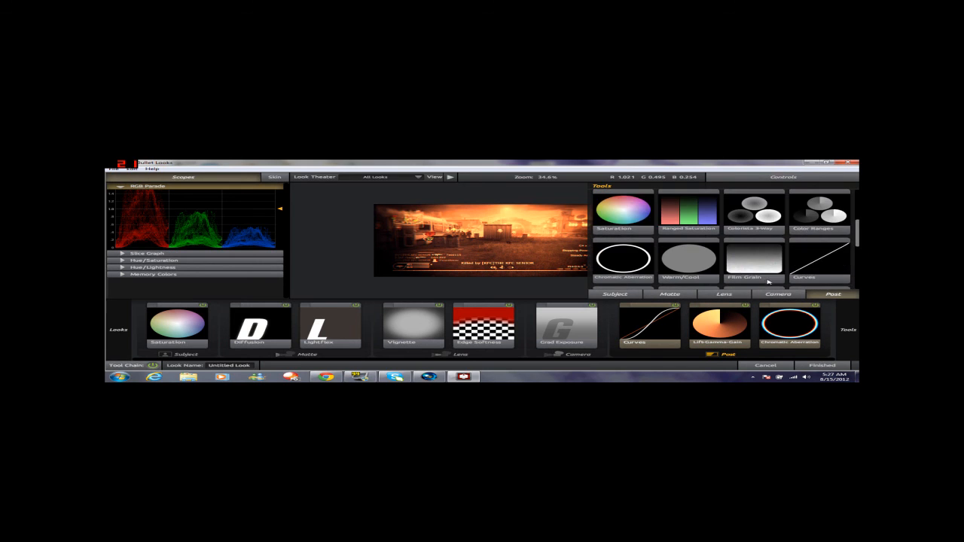
pyautogui.scroll(-2, 781, 269)
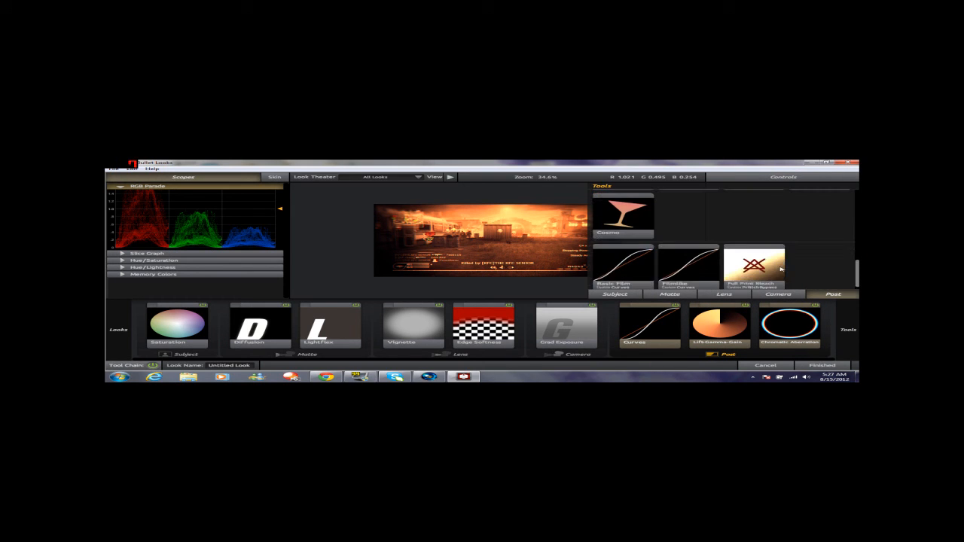
pyautogui.scroll(2, 781, 269)
pyautogui.scroll(6, 781, 269)
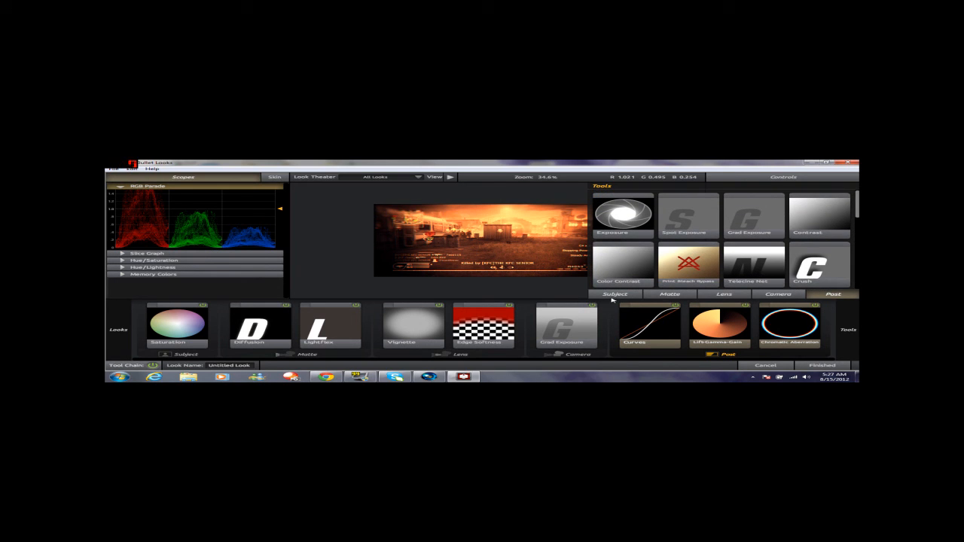
# Finish editing the Legendary look, apply the Death Before Dishonor preset to the clip and open that look for editing.
pyautogui.click(842, 366)
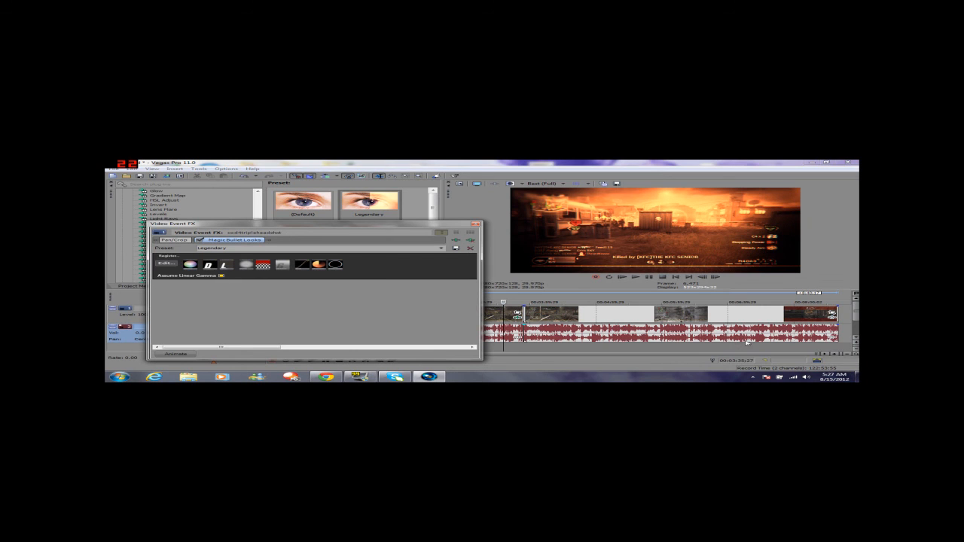
pyautogui.click(437, 250)
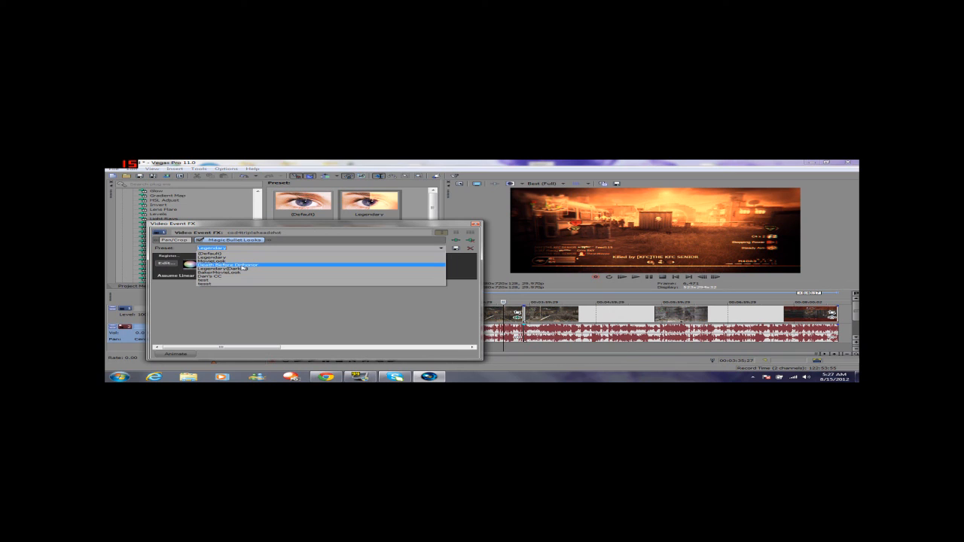
pyautogui.click(239, 265)
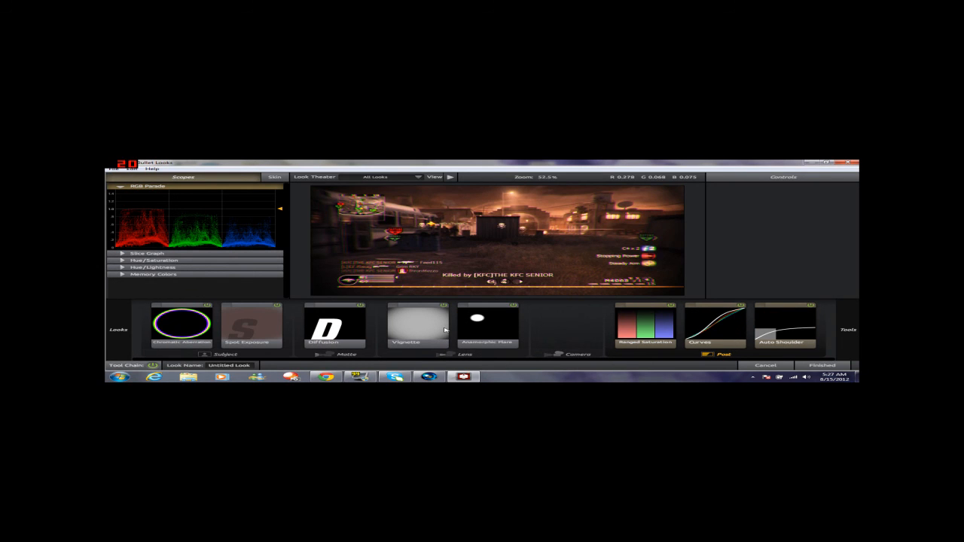
# Examine the new look's Chromatic Aberration, Spot Exposure, Diffusion, Vignette and Anamorphic Flare settings.
pyautogui.click(181, 338)
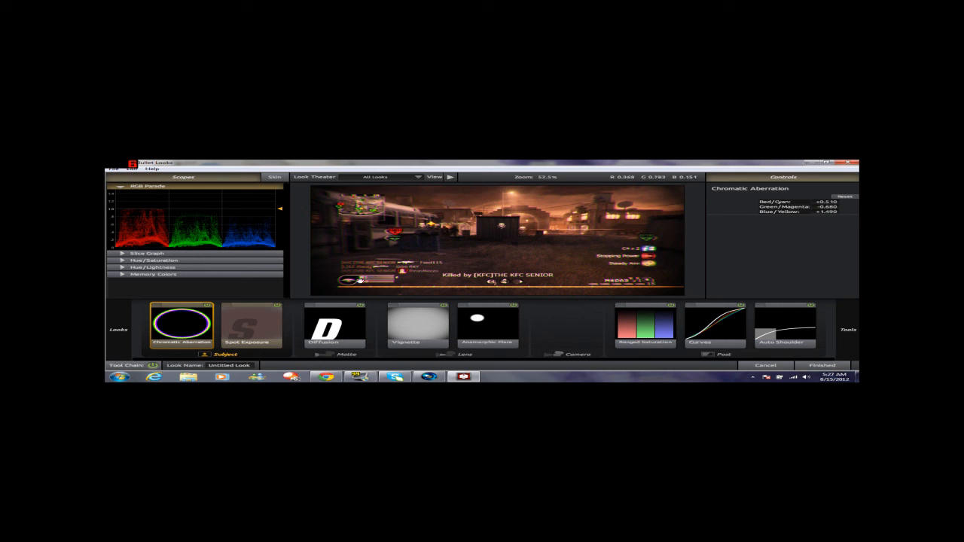
pyautogui.click(260, 326)
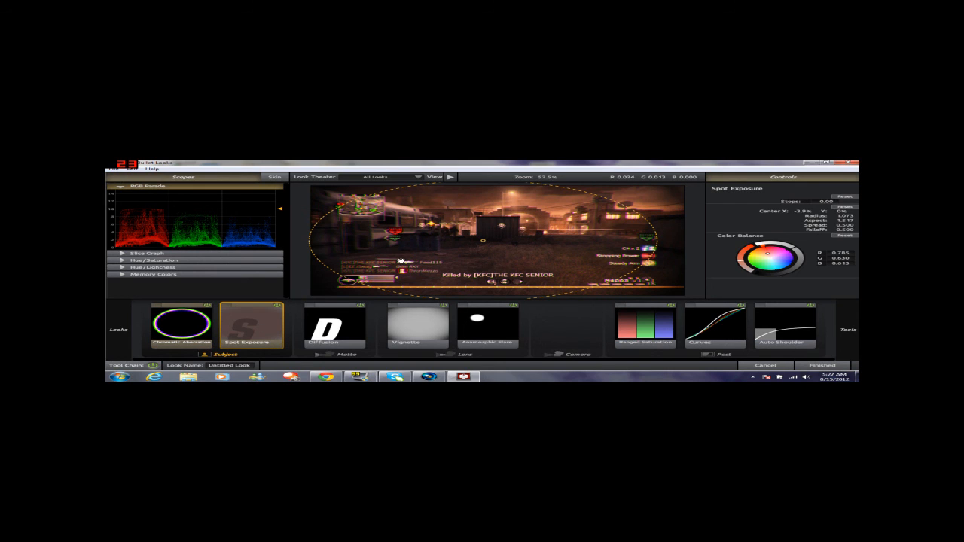
pyautogui.scroll(-5, 535, 244)
pyautogui.scroll(5, 534, 250)
pyautogui.click(317, 332)
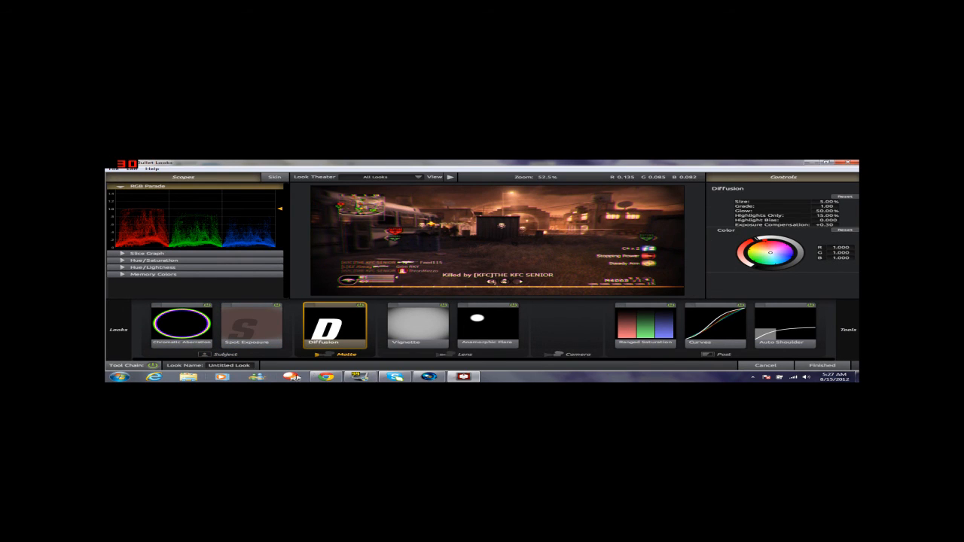
pyautogui.click(392, 331)
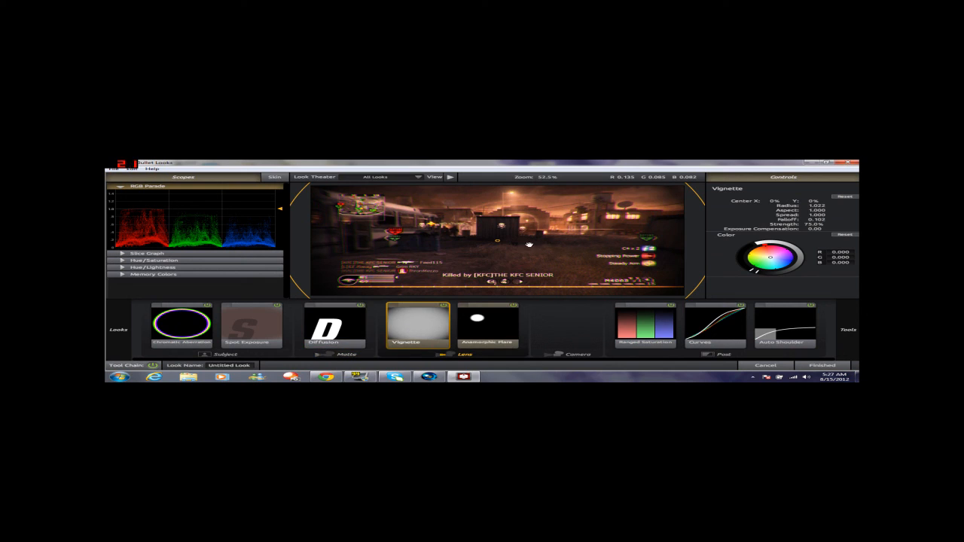
pyautogui.click(489, 316)
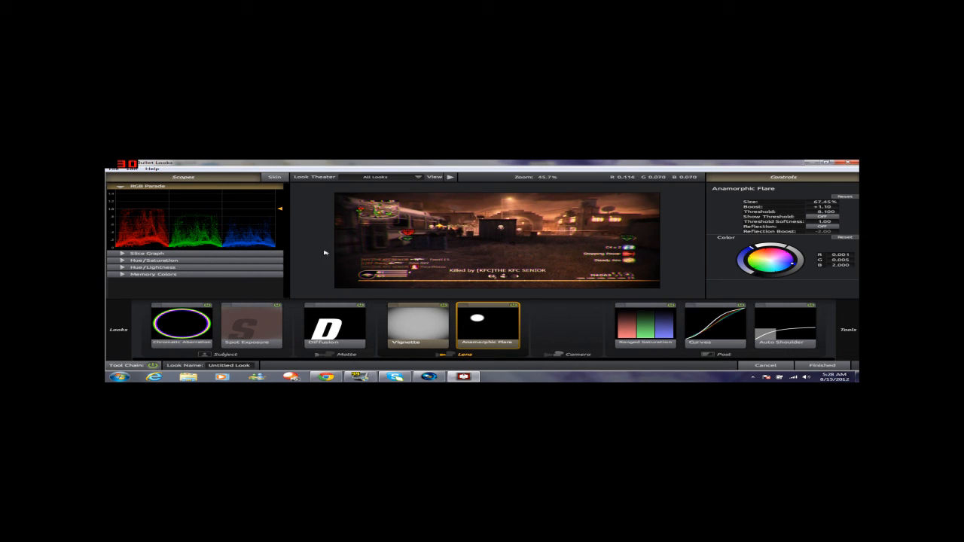
# Examine the Ranged Saturation settings and toggle the tool off and on to compare its effect.
pyautogui.click(649, 328)
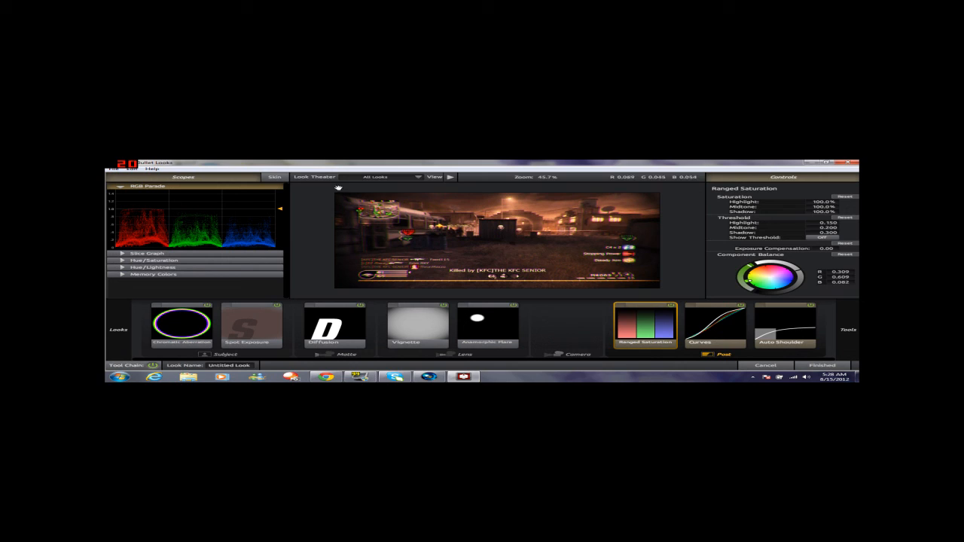
pyautogui.click(671, 306)
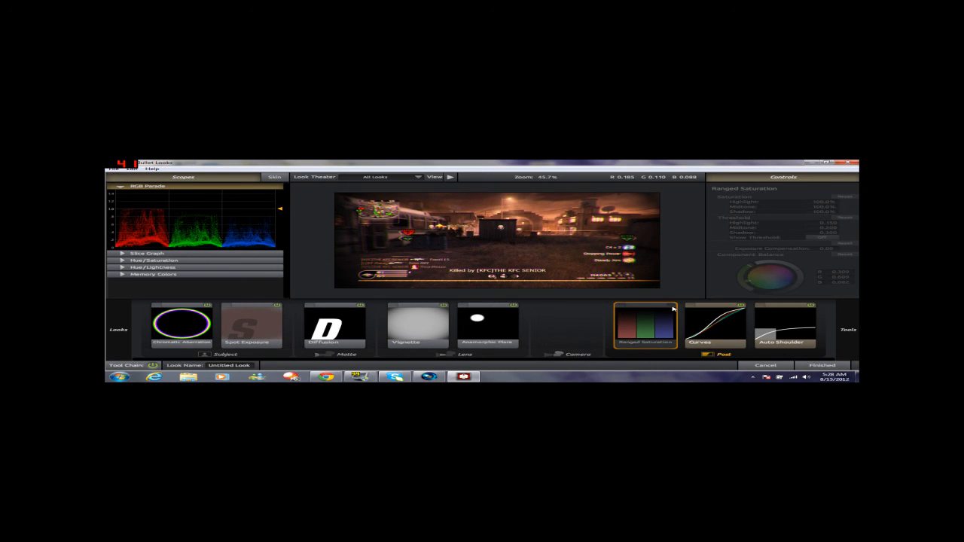
pyautogui.click(671, 306)
pyautogui.click(670, 307)
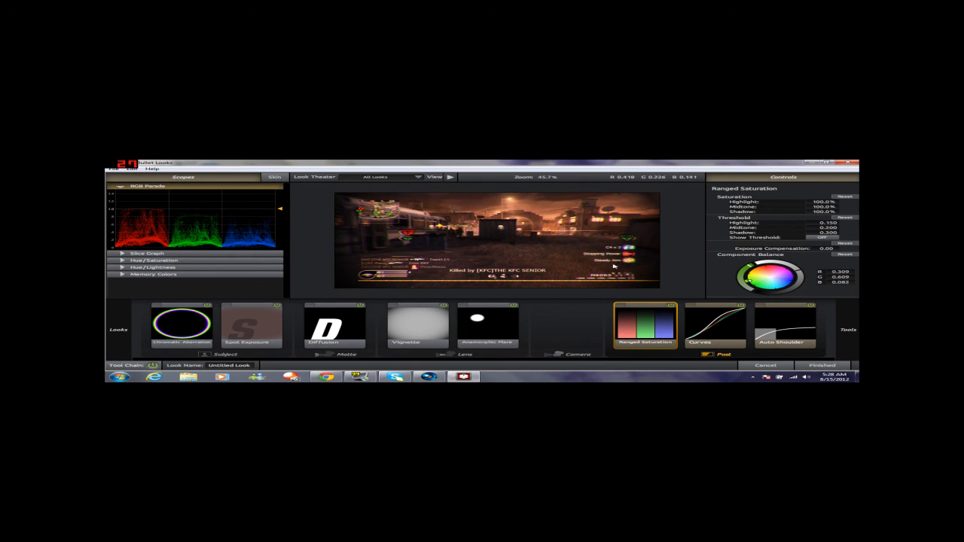
# Examine the look's Curves settings for the RGB, red, green and blue channels.
pyautogui.click(698, 317)
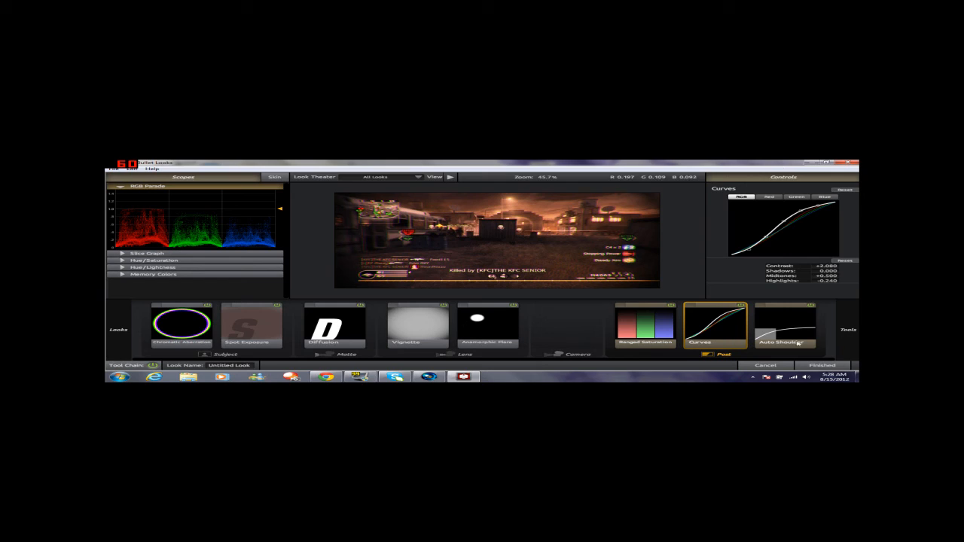
pyautogui.click(769, 197)
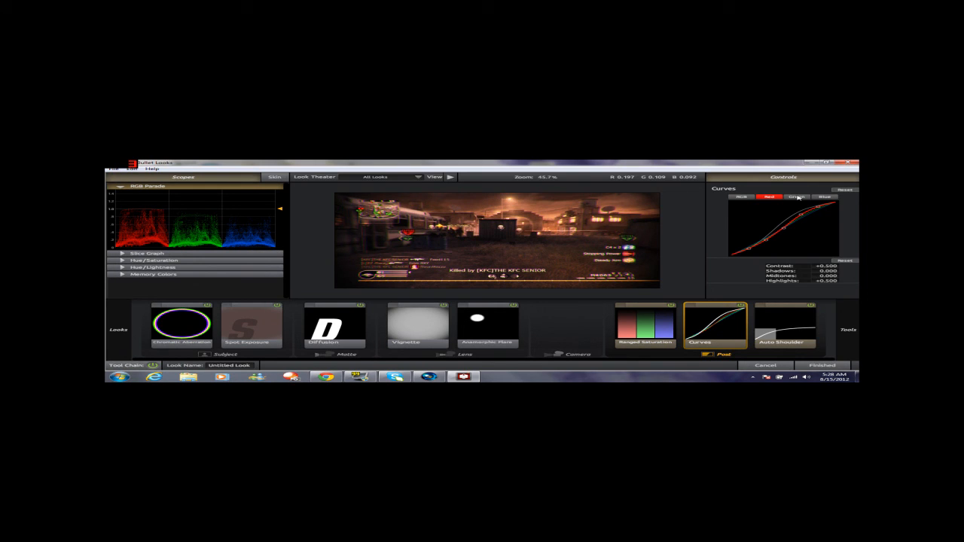
pyautogui.click(797, 197)
pyautogui.click(826, 197)
# Inspect the Auto Shoulder tool's strength and disable the tool to preview the image without it.
pyautogui.click(770, 320)
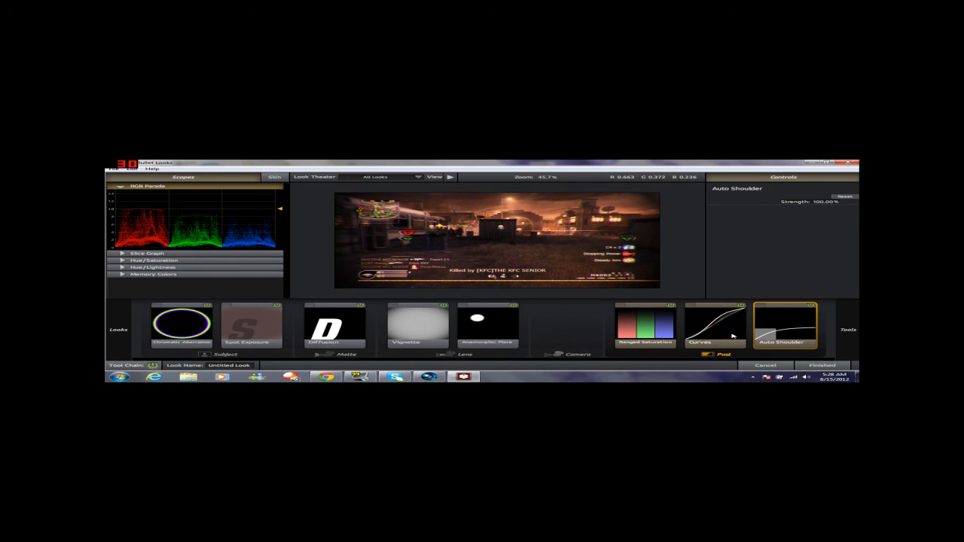
pyautogui.click(811, 305)
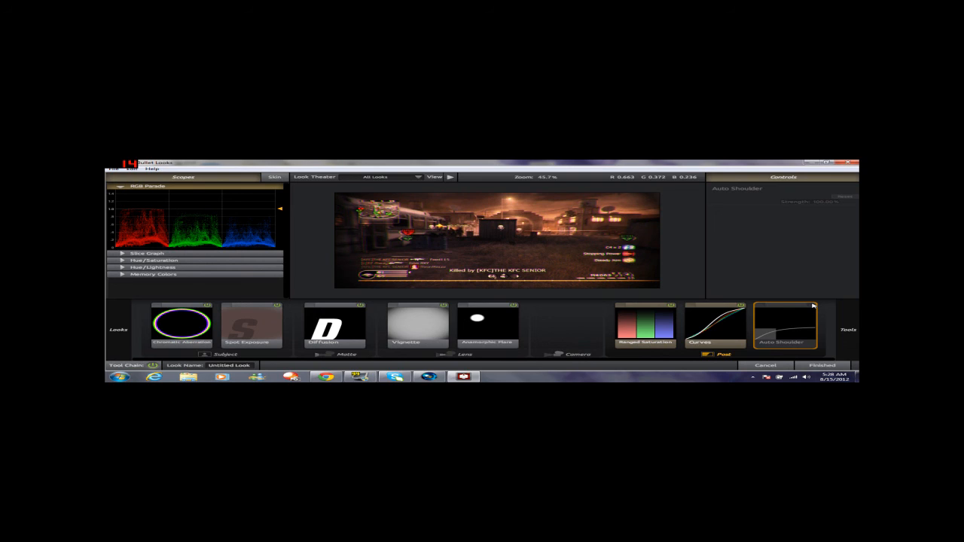
# Re-enable the Auto Shoulder tool and finish editing the look to return to the clip's event effects.
pyautogui.click(812, 305)
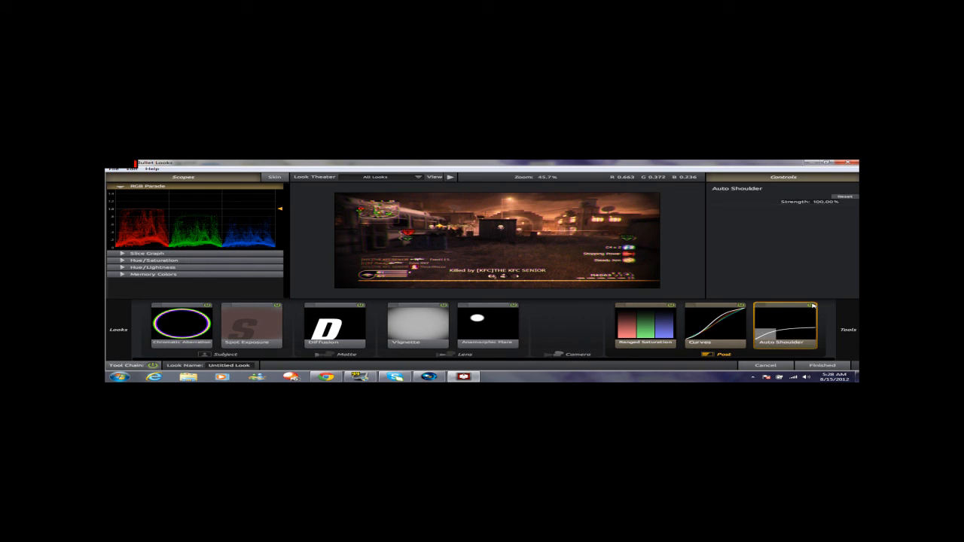
pyautogui.click(822, 365)
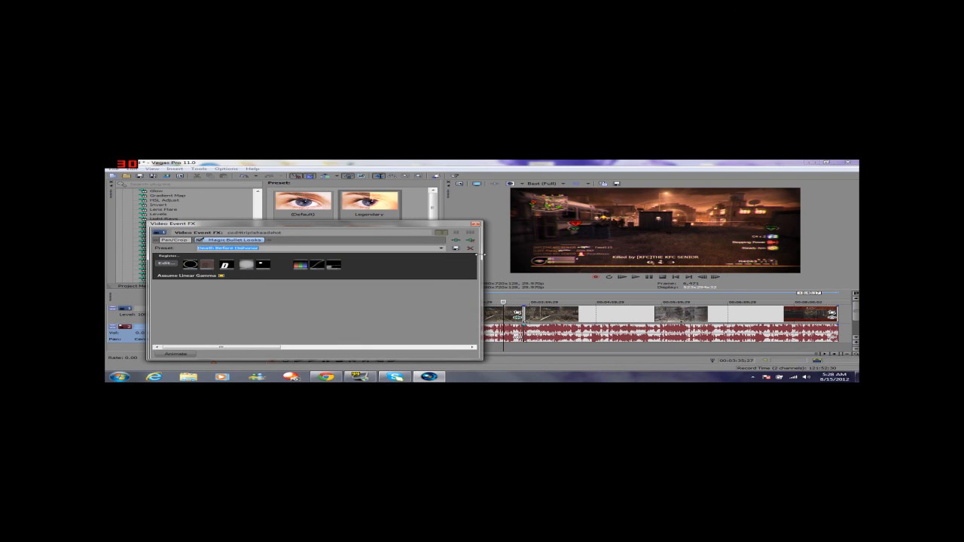
# Apply the BakerMovieLook preset to the clip and open it in the look editor.
pyautogui.click(441, 248)
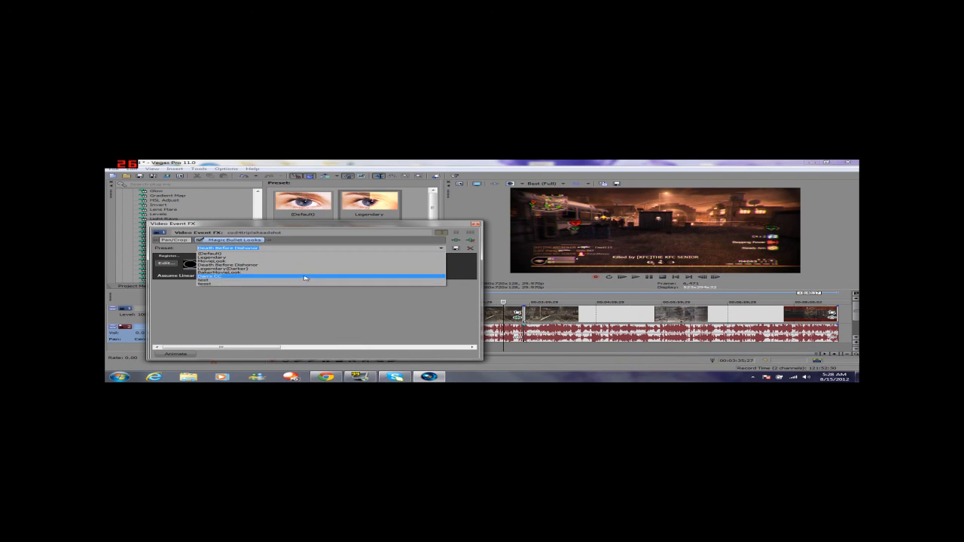
pyautogui.click(234, 272)
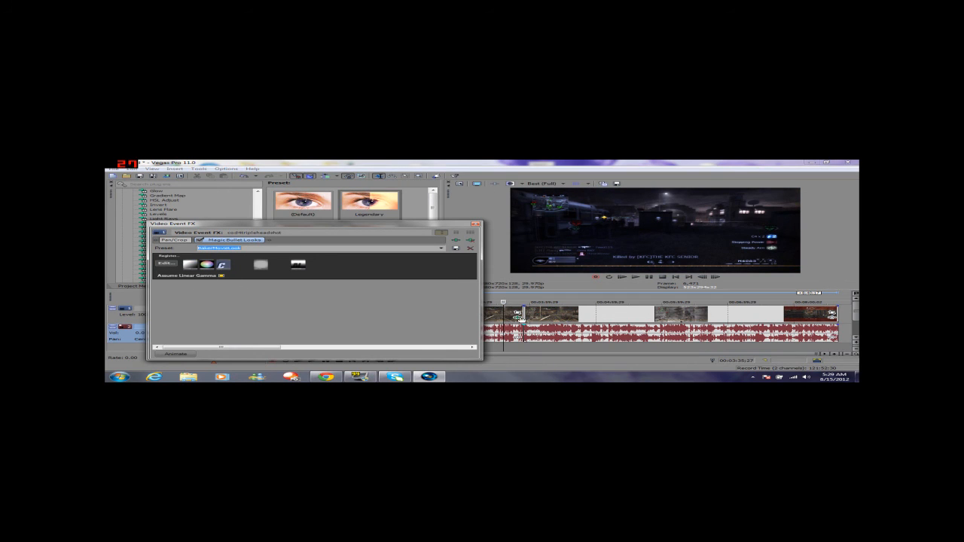
pyautogui.click(166, 264)
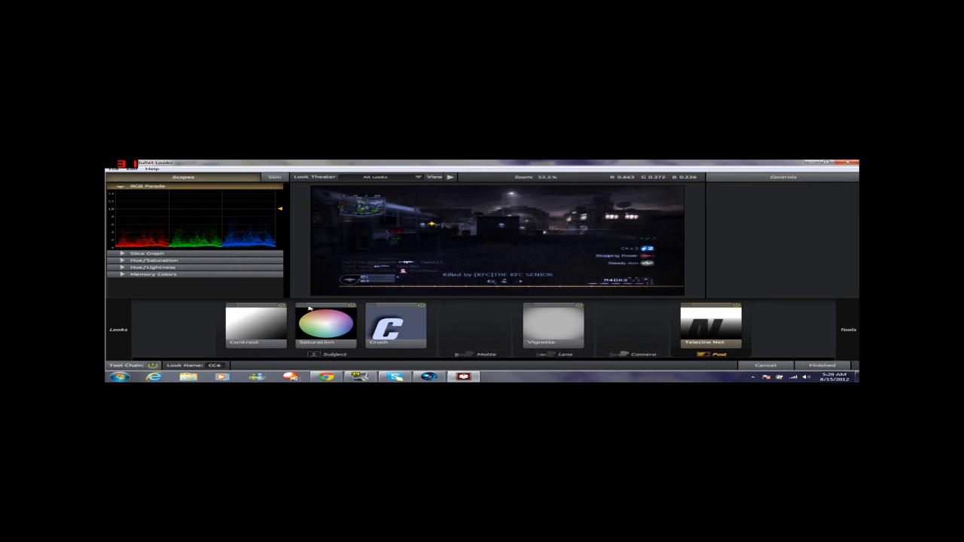
# Examine the look's Contrast, Saturation, Crush, Vignette and Telecine Net settings.
pyautogui.click(283, 318)
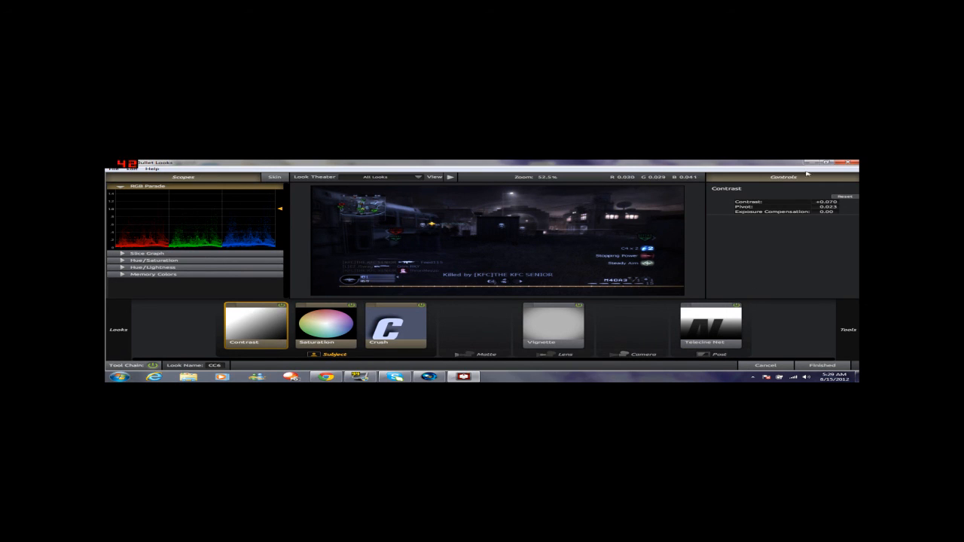
pyautogui.click(327, 306)
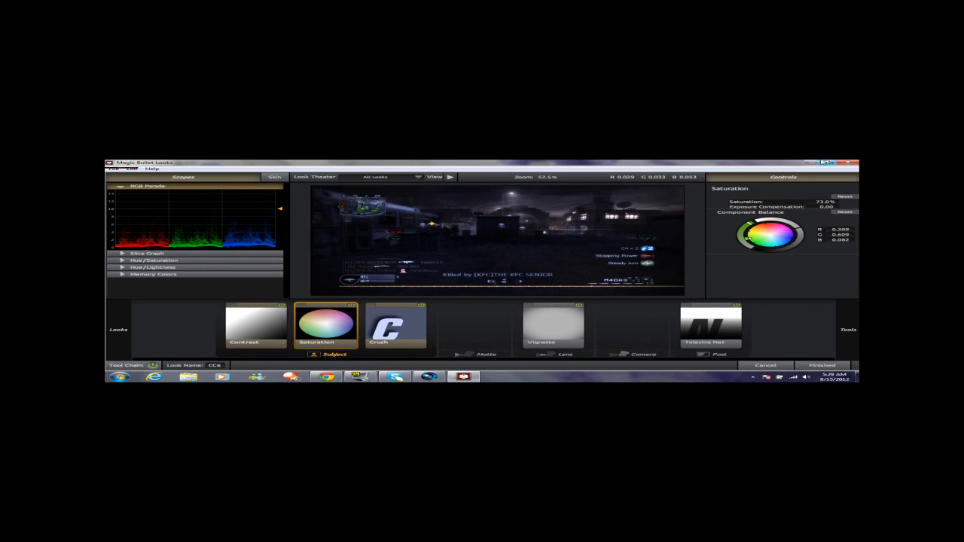
pyautogui.click(395, 325)
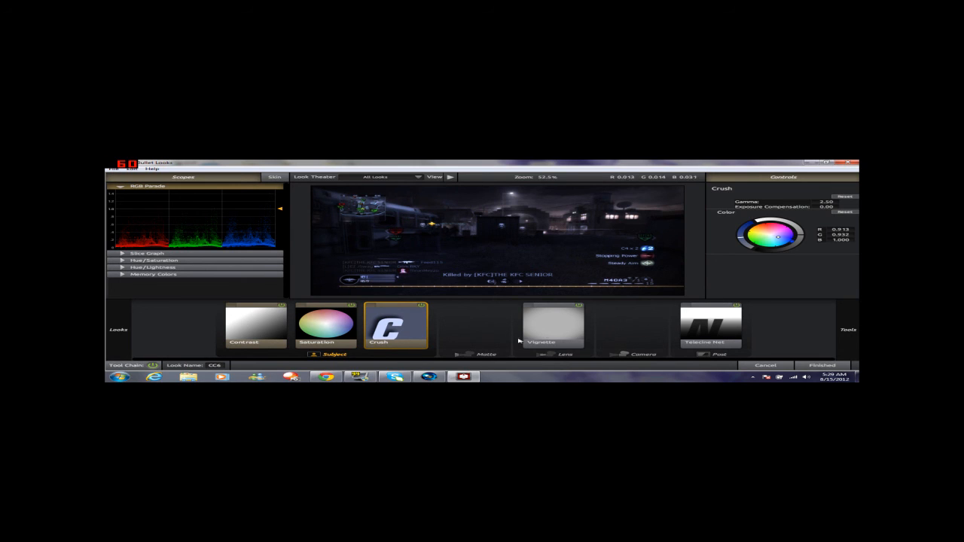
pyautogui.click(566, 328)
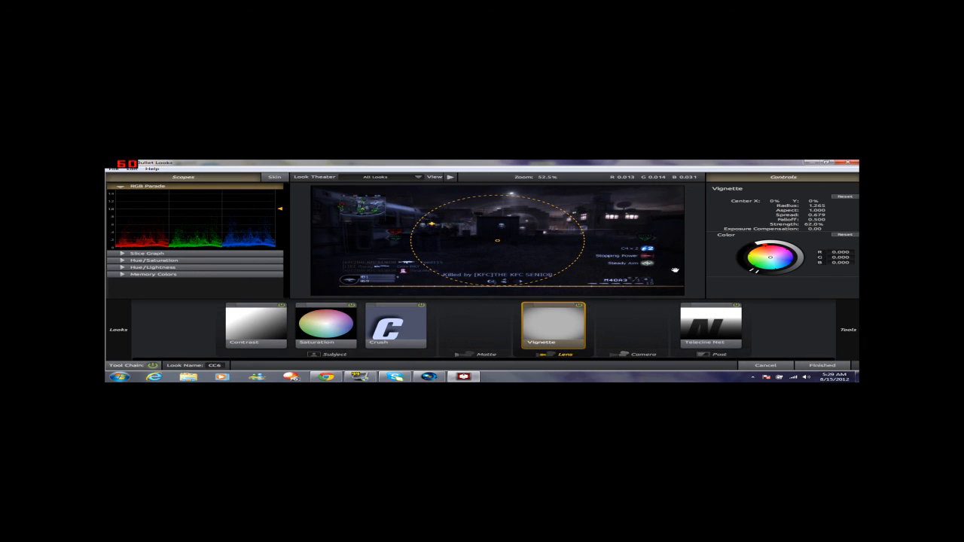
pyautogui.click(715, 341)
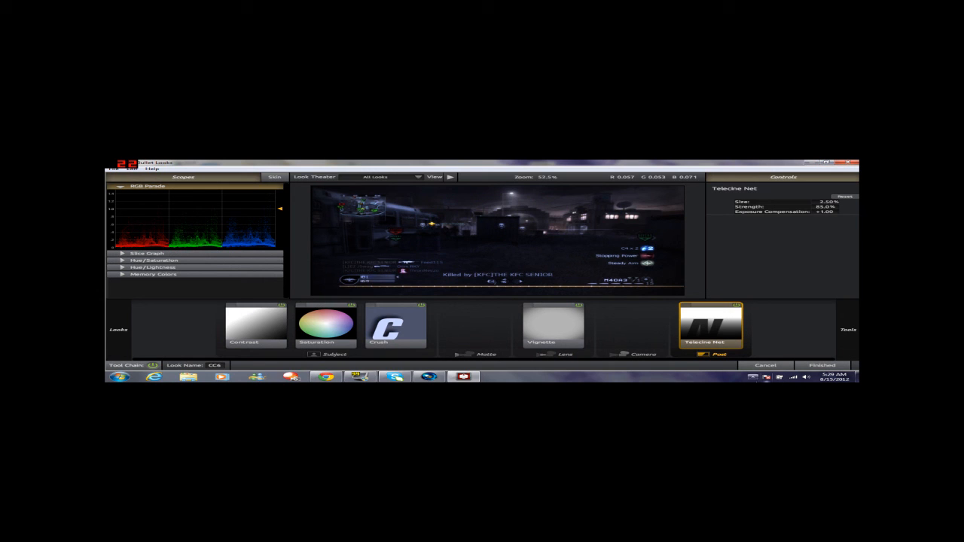
# Toggle the Telecine Net tool off and on to compare its effect, leave it enabled and finish editing the look.
pyautogui.click(736, 305)
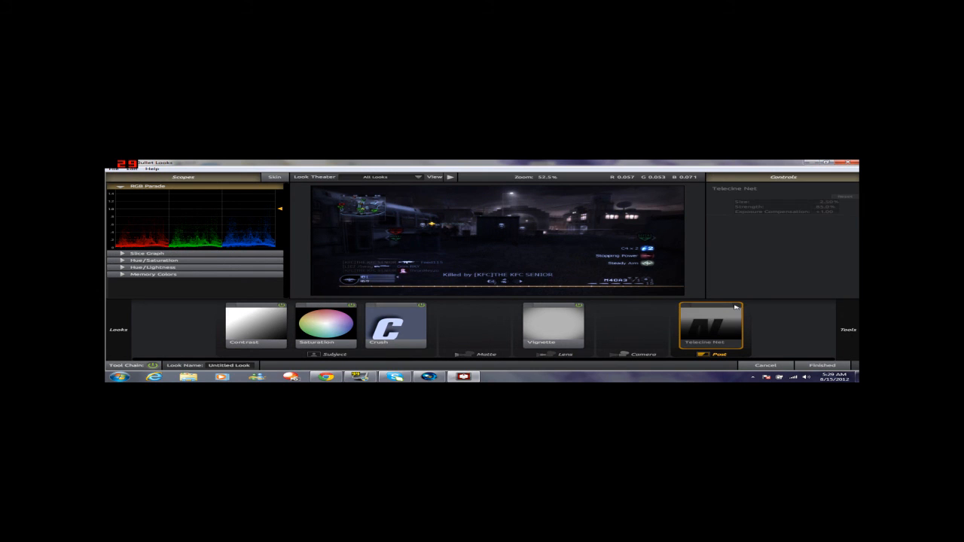
pyautogui.click(736, 306)
pyautogui.click(736, 305)
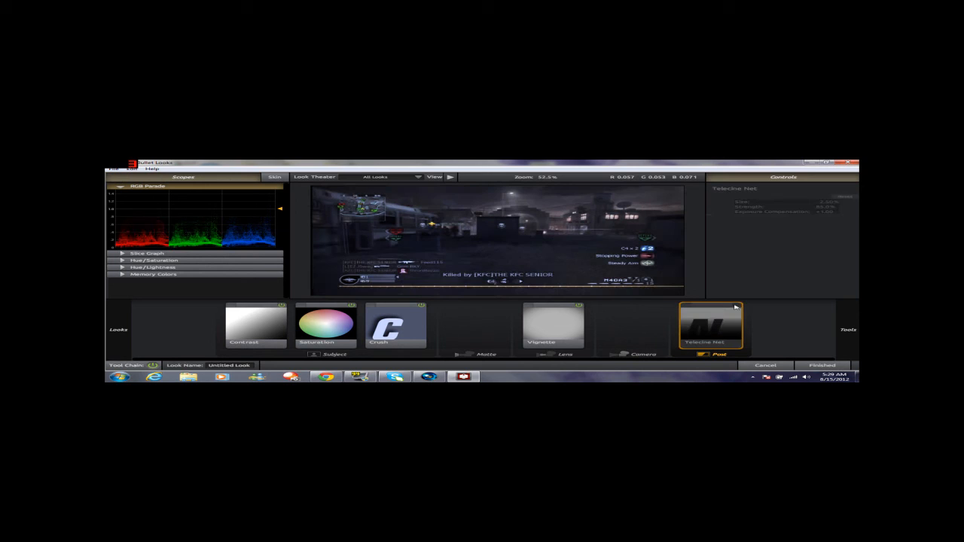
pyautogui.click(736, 306)
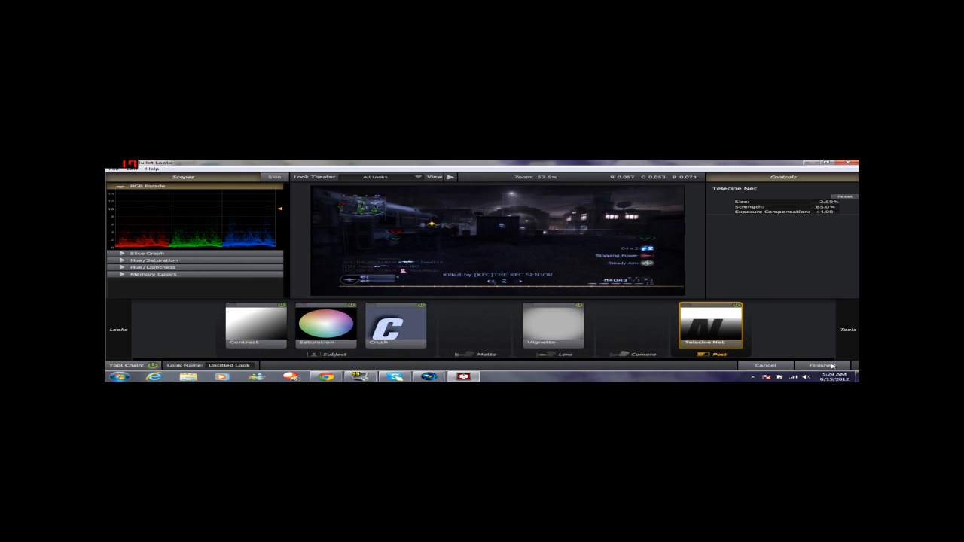
pyautogui.click(820, 365)
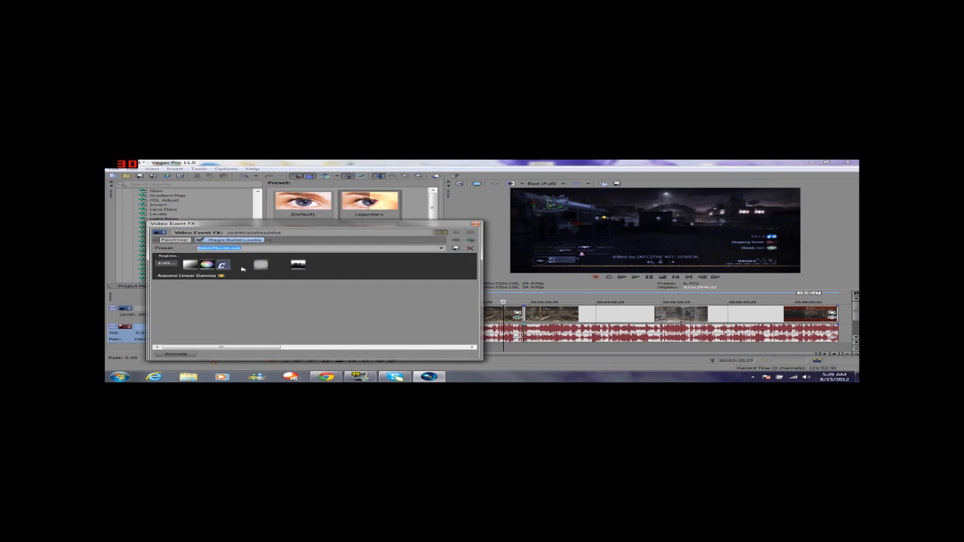
# Apply the CC preset listed directly below BakerMovieLook to the clip and open it in the look editor.
pyautogui.click(441, 248)
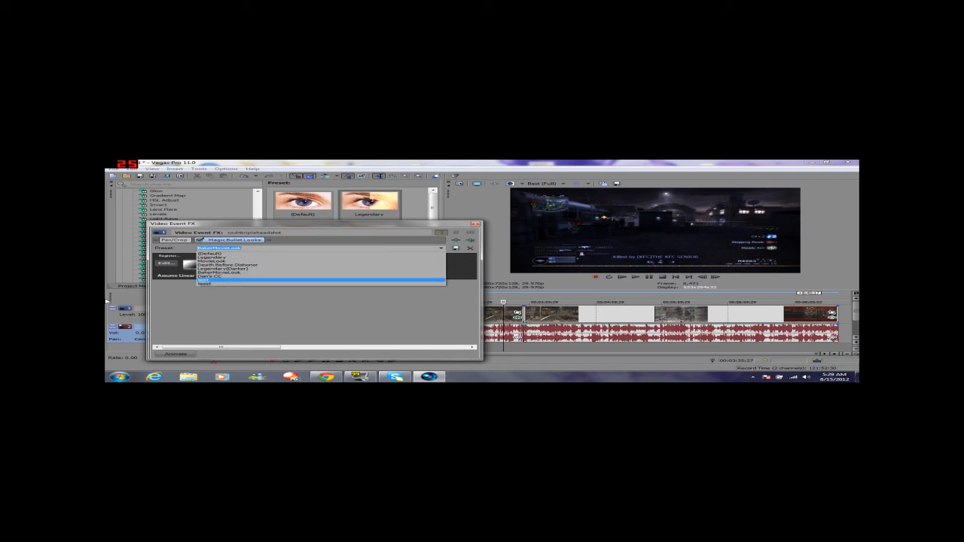
pyautogui.click(222, 277)
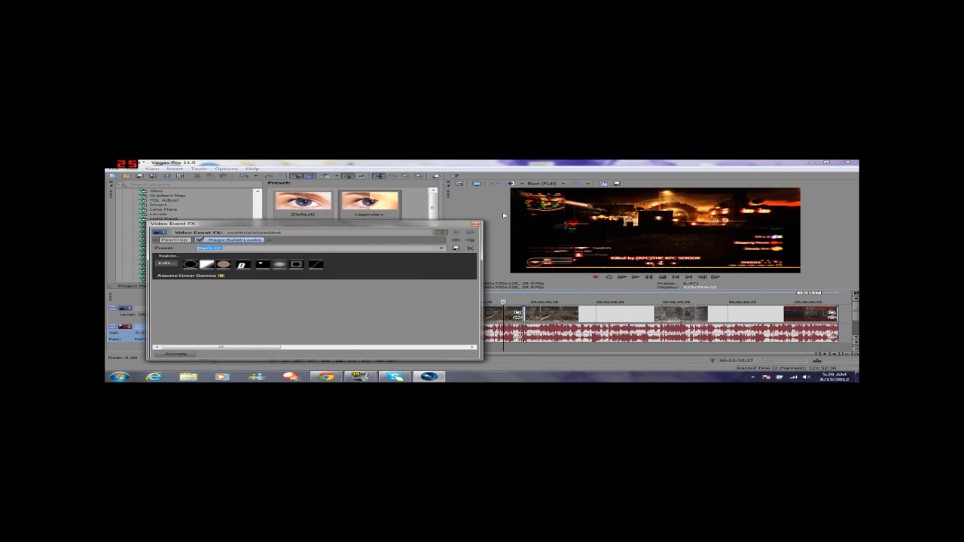
pyautogui.click(517, 300)
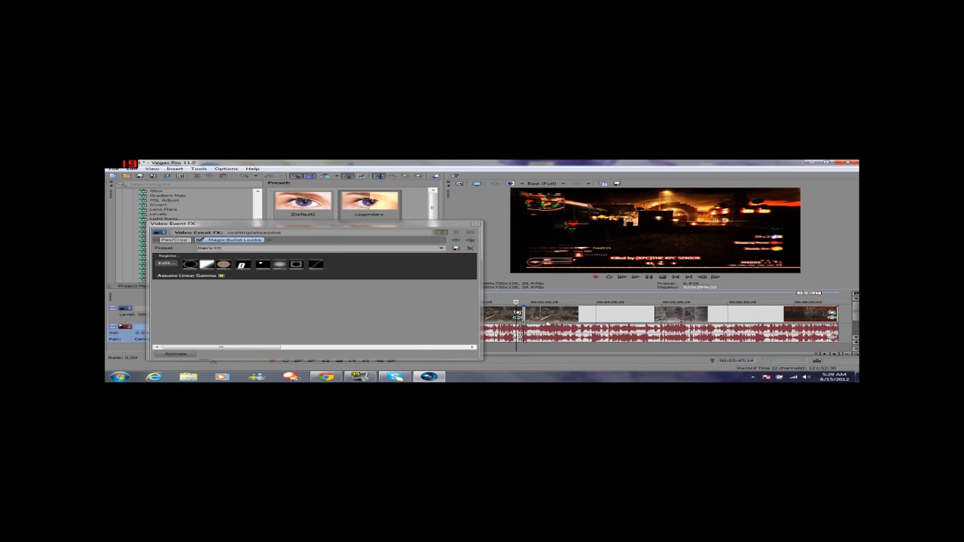
pyautogui.click(205, 292)
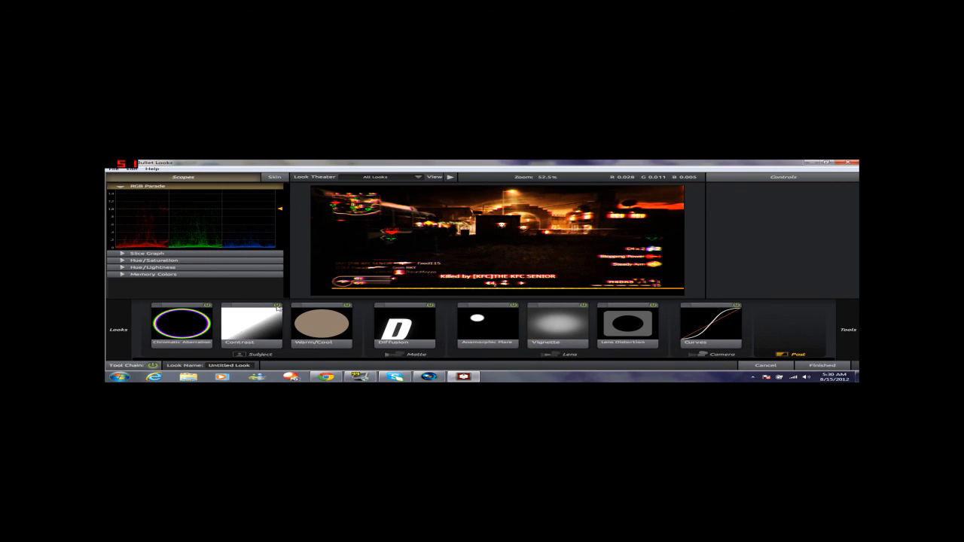
# Examine the CC look's Chromatic Aberration, Contrast, Warm/Cool and Diffusion settings.
pyautogui.click(195, 321)
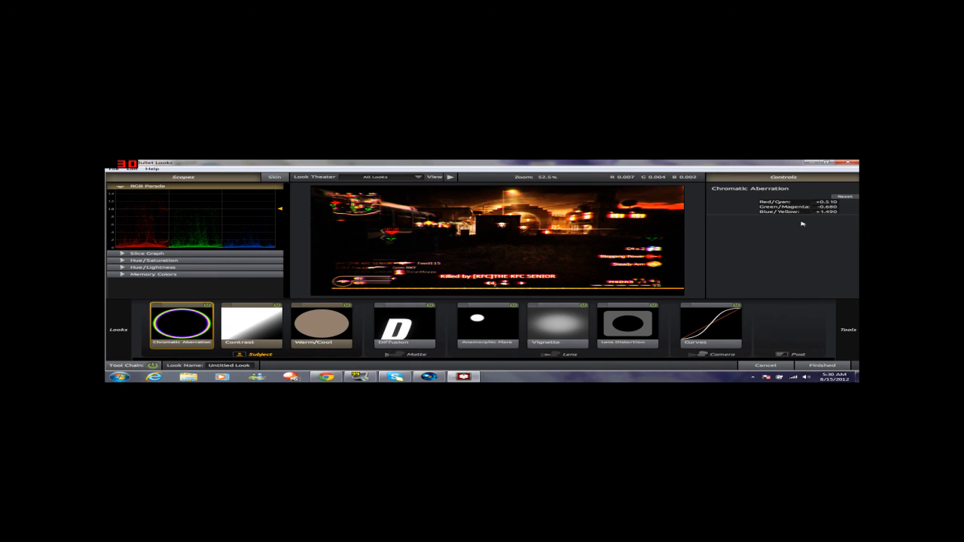
pyautogui.click(233, 332)
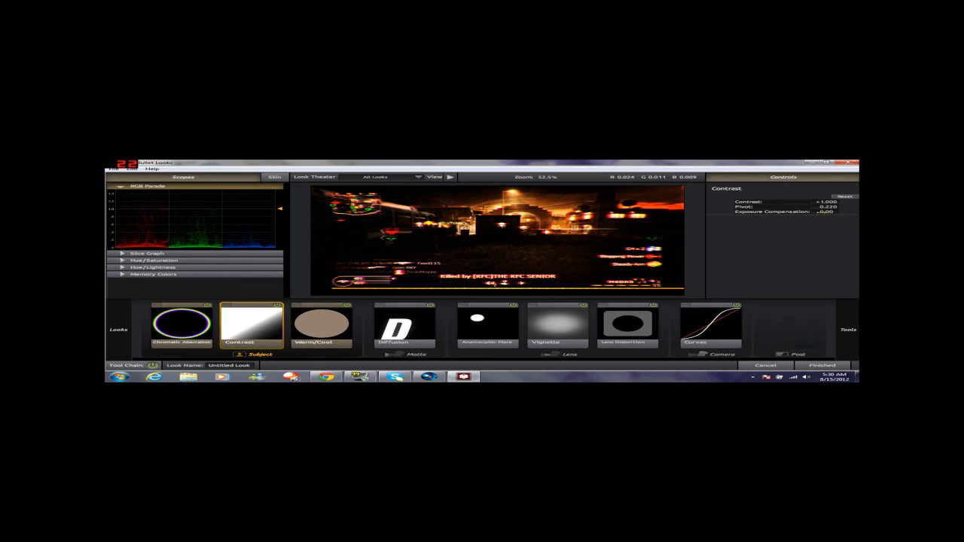
pyautogui.click(320, 337)
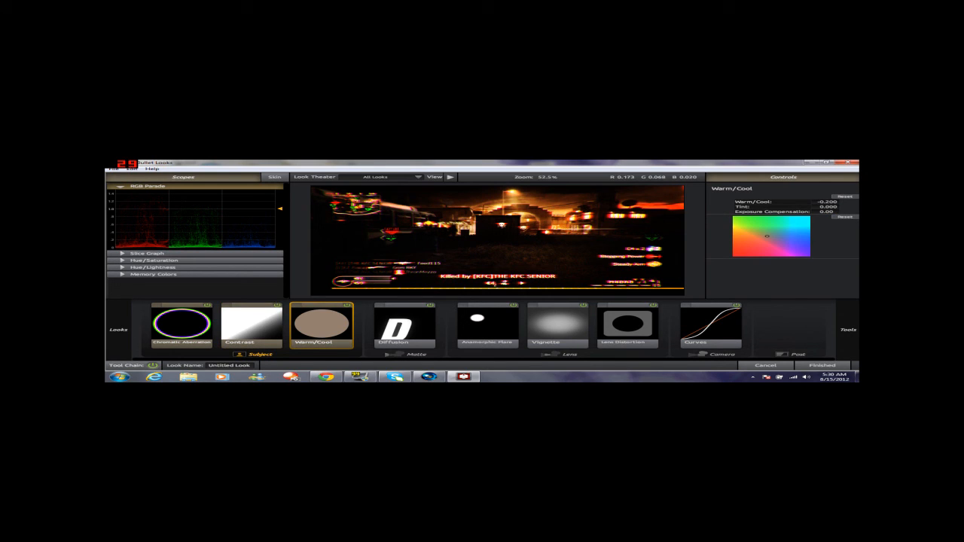
pyautogui.click(391, 326)
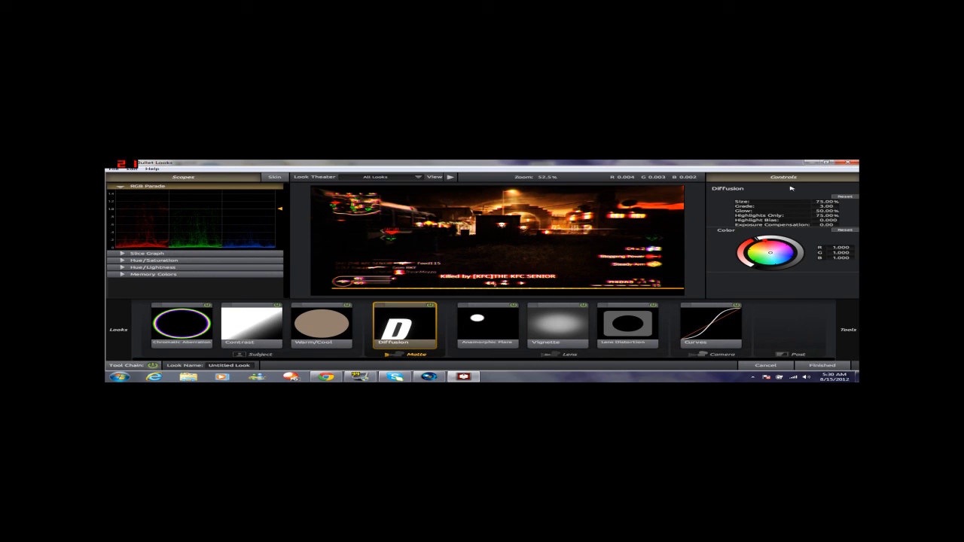
# Shift the Anamorphic Flare's colour to orange, about R 2.000, G 1.006, B 0.054.
pyautogui.click(471, 335)
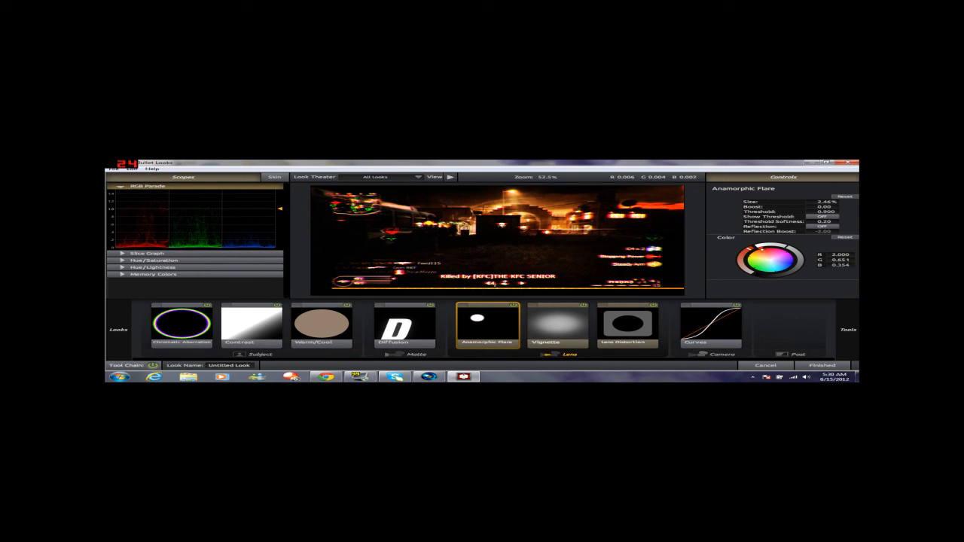
pyautogui.moveTo(761, 250); pyautogui.dragTo(753, 249)
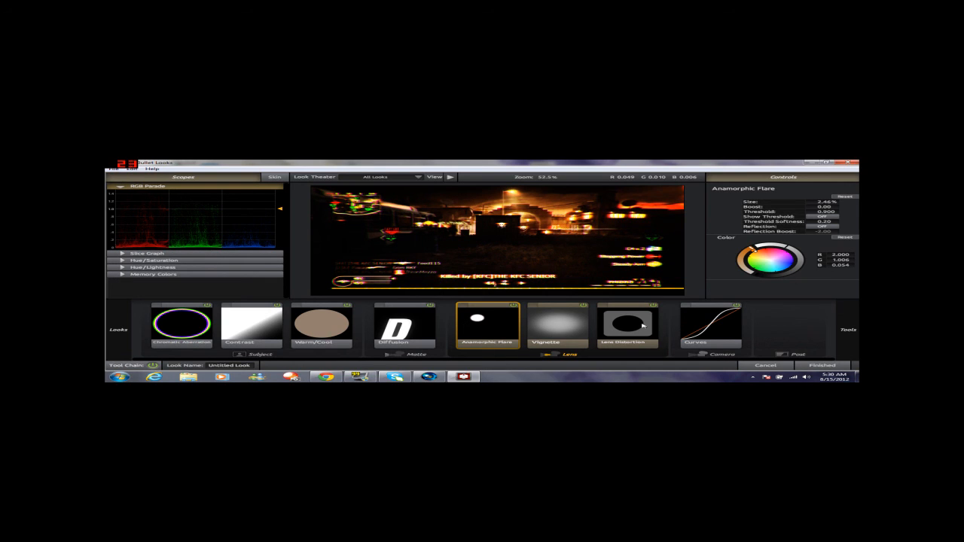
# Examine the Vignette and Lens Distortion settings, toggling Lens Distortion off and on to compare its effect.
pyautogui.click(565, 327)
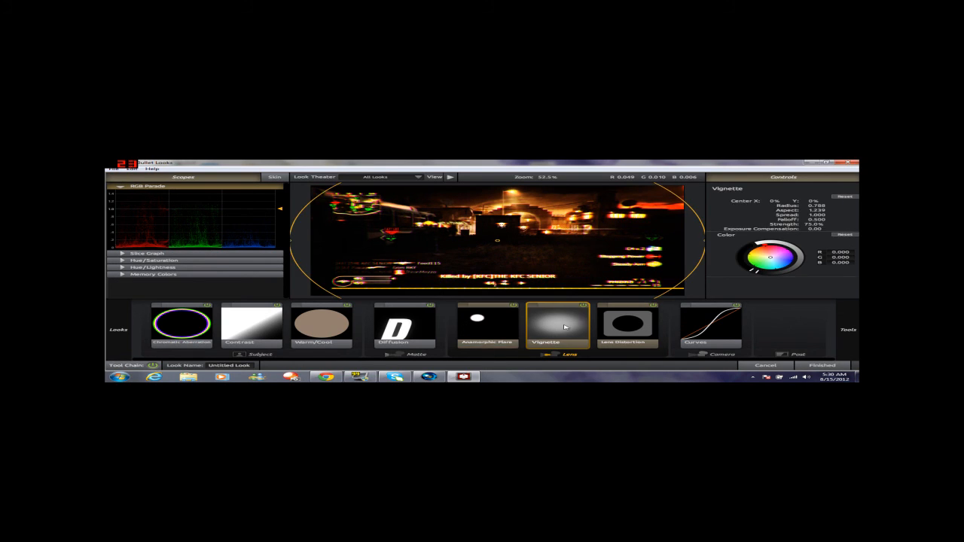
pyautogui.scroll(-2, 569, 271)
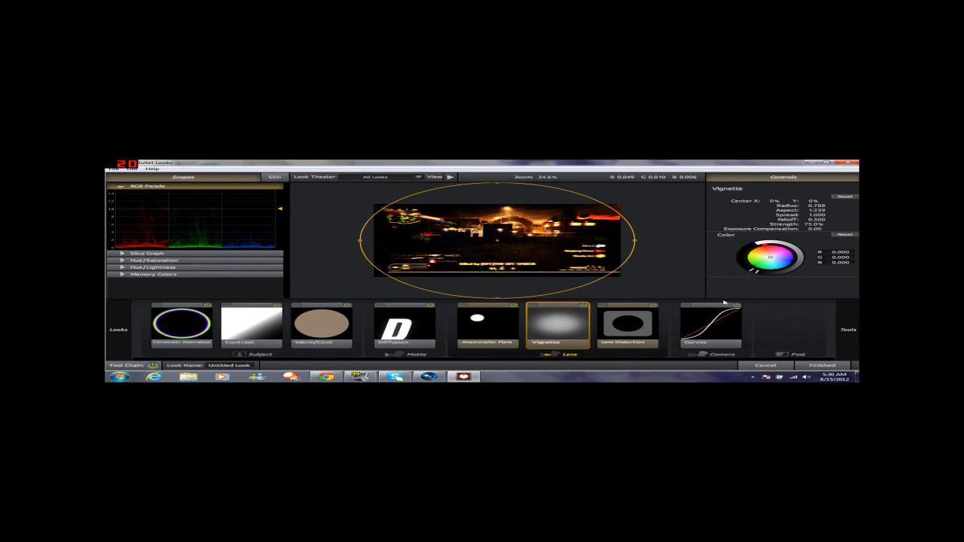
pyautogui.scroll(3, 692, 269)
pyautogui.click(641, 333)
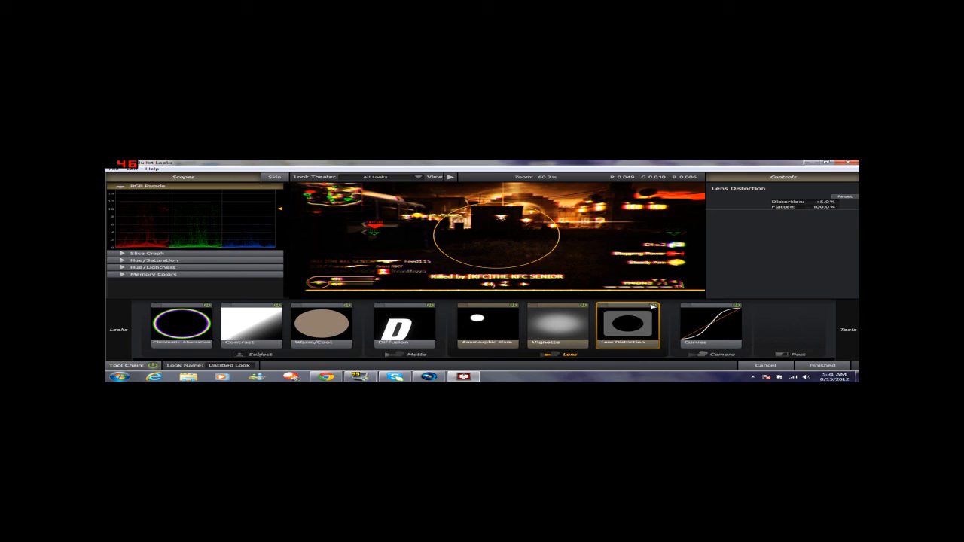
pyautogui.click(652, 306)
pyautogui.scroll(-2, 577, 256)
pyautogui.scroll(1, 571, 260)
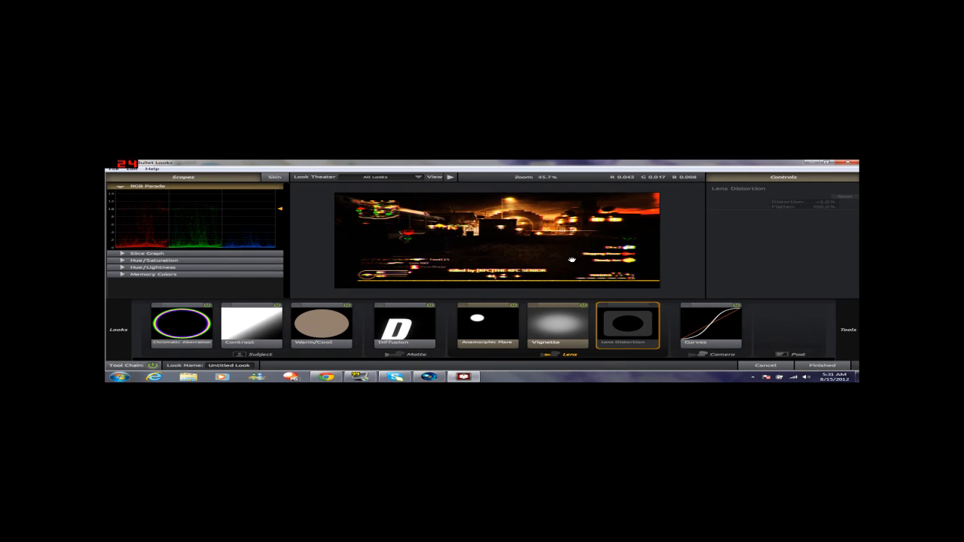
pyautogui.click(654, 305)
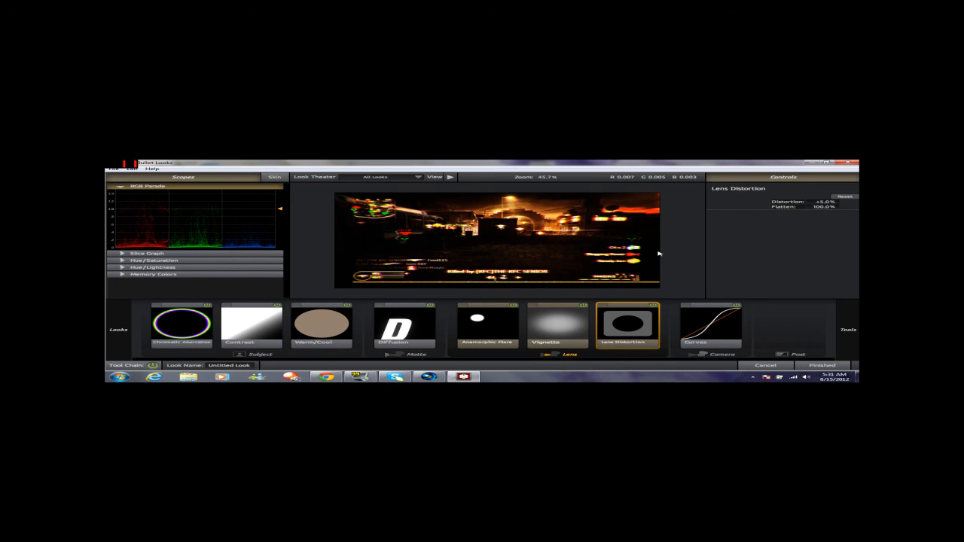
# Examine the Curves settings of the CC look for the red, green, blue and RGB channels.
pyautogui.click(736, 331)
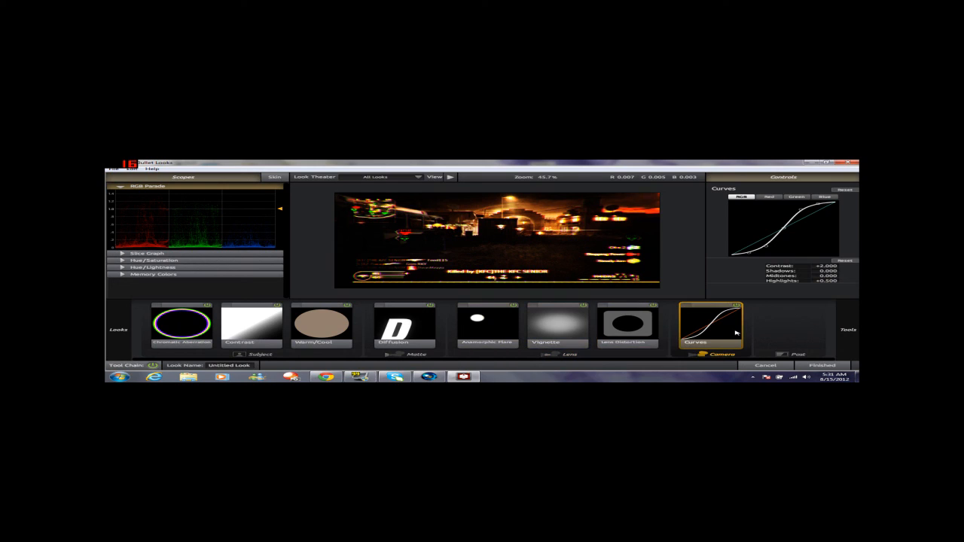
pyautogui.click(769, 197)
pyautogui.click(796, 197)
pyautogui.click(825, 197)
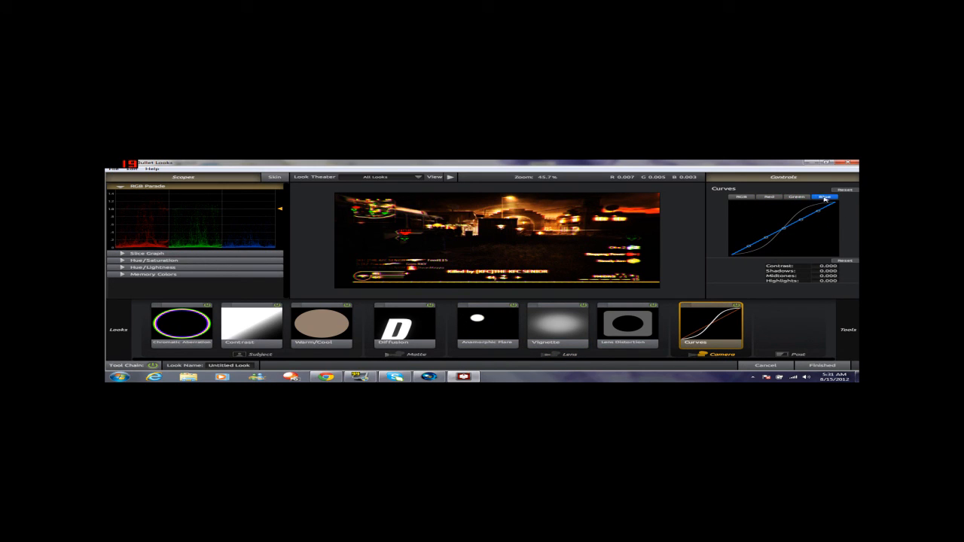
pyautogui.click(741, 197)
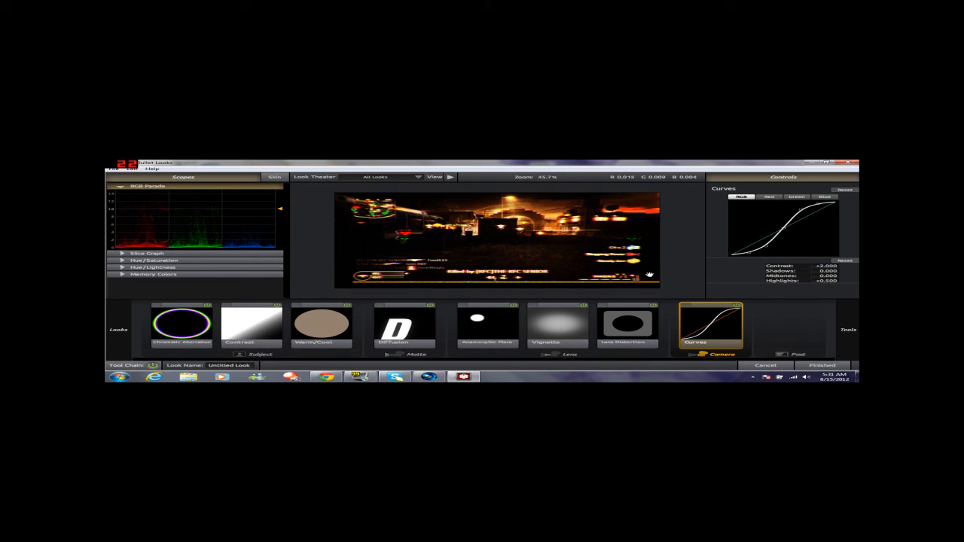
# Toggle the Curves, Lens Distortion and Vignette tools off and back on one at a time to compare their effects.
pyautogui.click(736, 306)
pyautogui.click(737, 305)
pyautogui.click(738, 306)
pyautogui.click(738, 305)
pyautogui.click(652, 309)
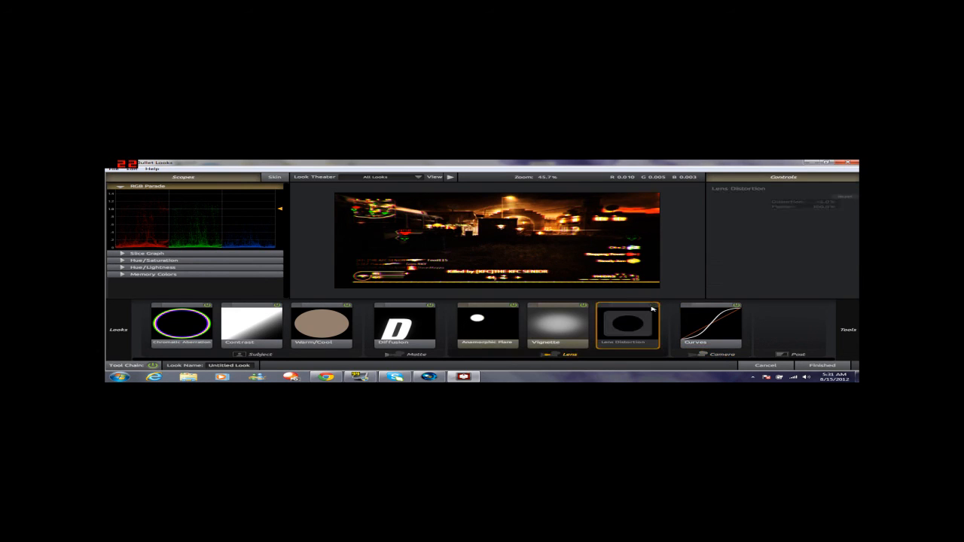
pyautogui.click(652, 307)
pyautogui.click(582, 306)
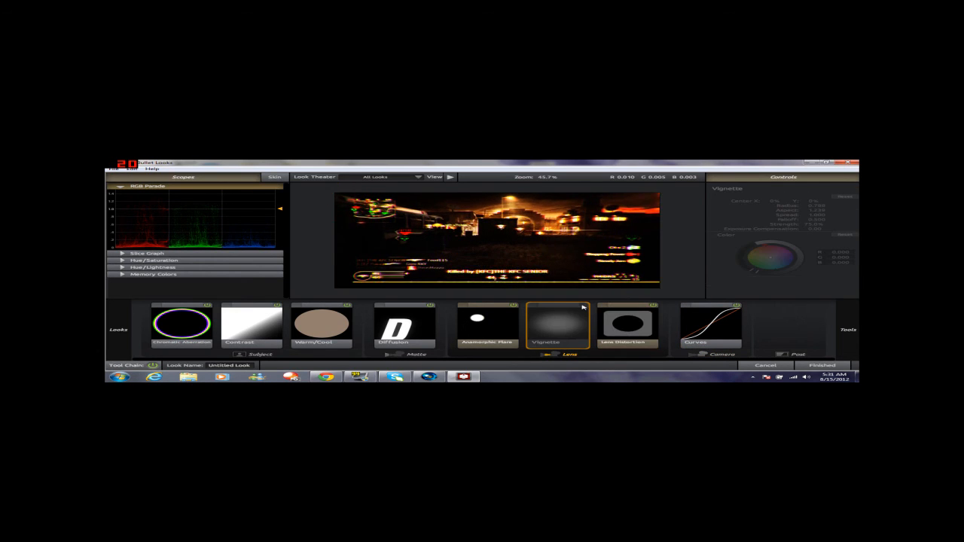
pyautogui.click(582, 306)
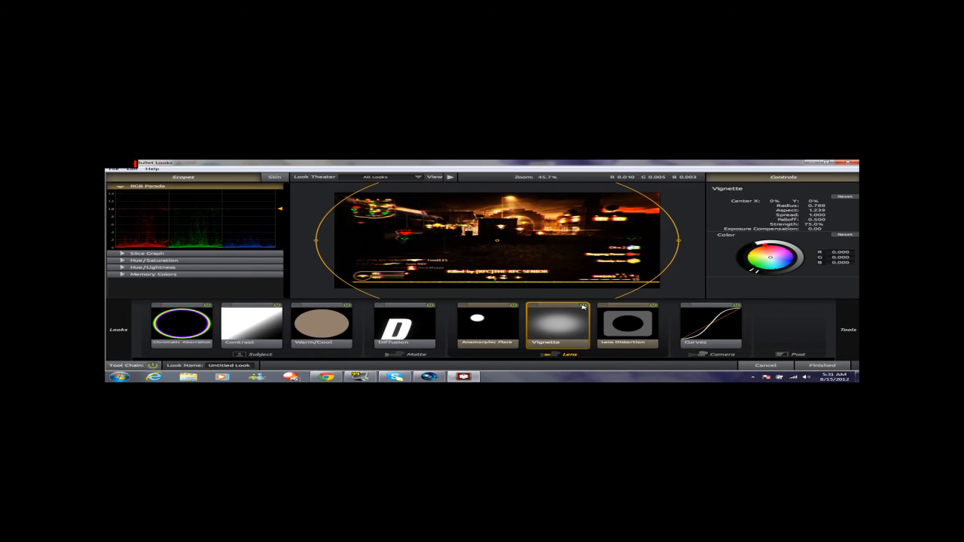
# Toggle the Vignette and Diffusion tools off and back on one at a time to compare their effects on the clip.
pyautogui.click(582, 306)
pyautogui.click(582, 306)
pyautogui.click(584, 306)
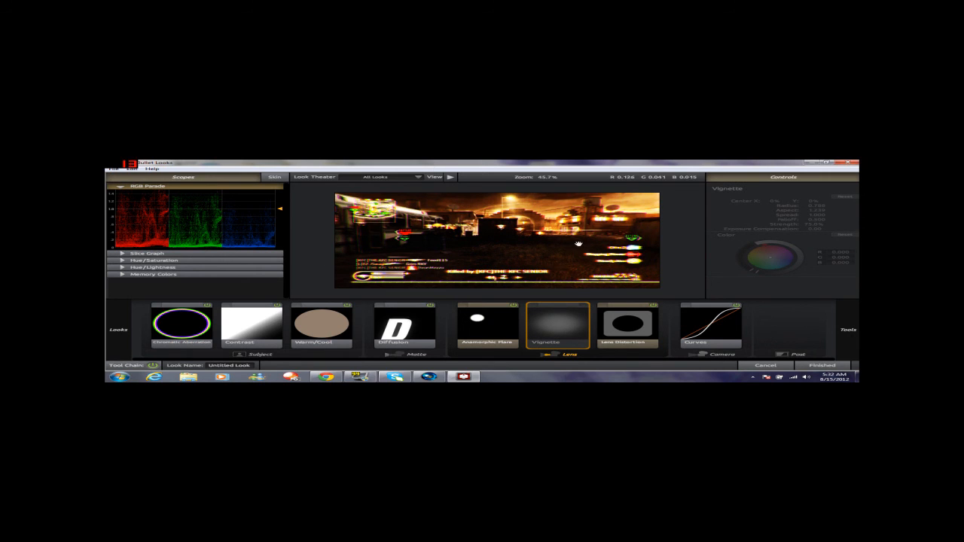
pyautogui.click(584, 306)
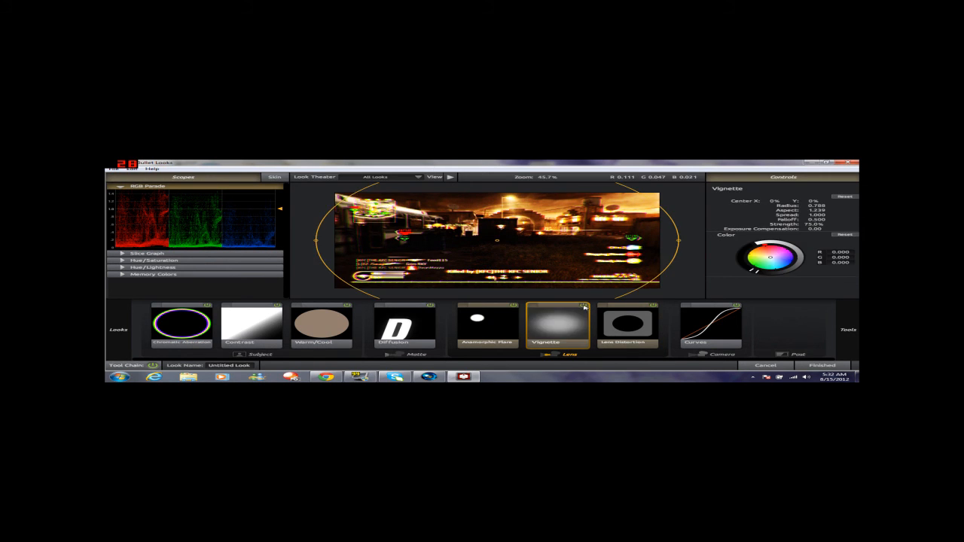
pyautogui.click(428, 306)
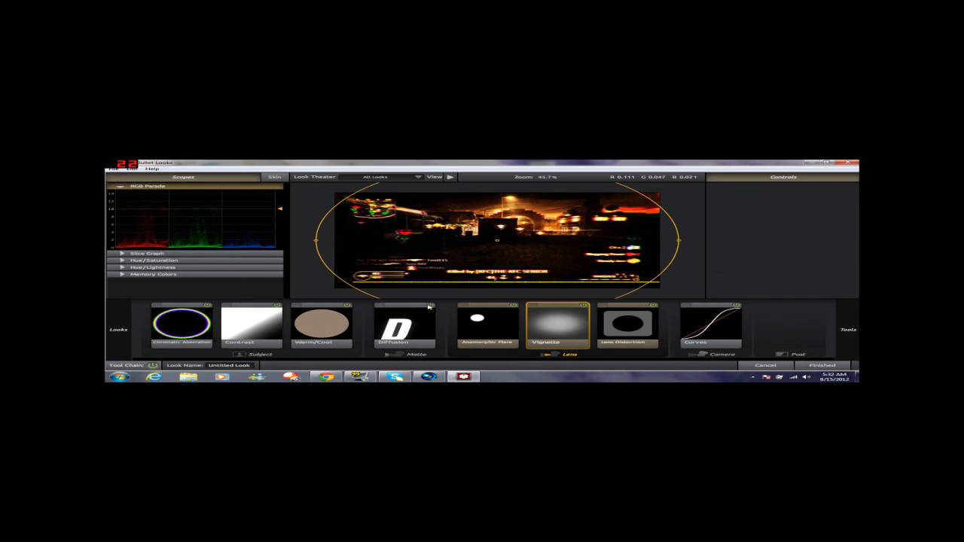
pyautogui.click(429, 306)
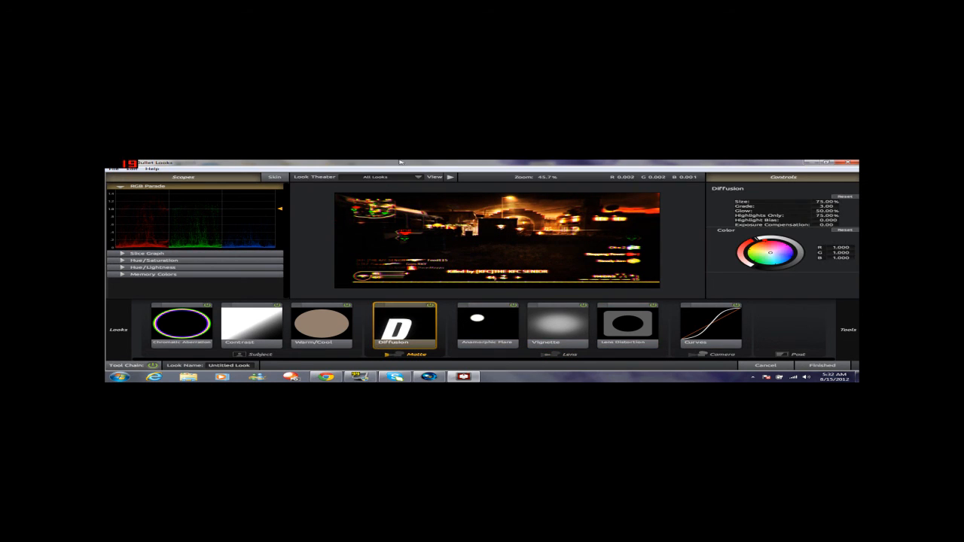
# Toggle the Warm/Cool and Contrast tools off and back on one at a time to compare their effects on the clip.
pyautogui.click(346, 305)
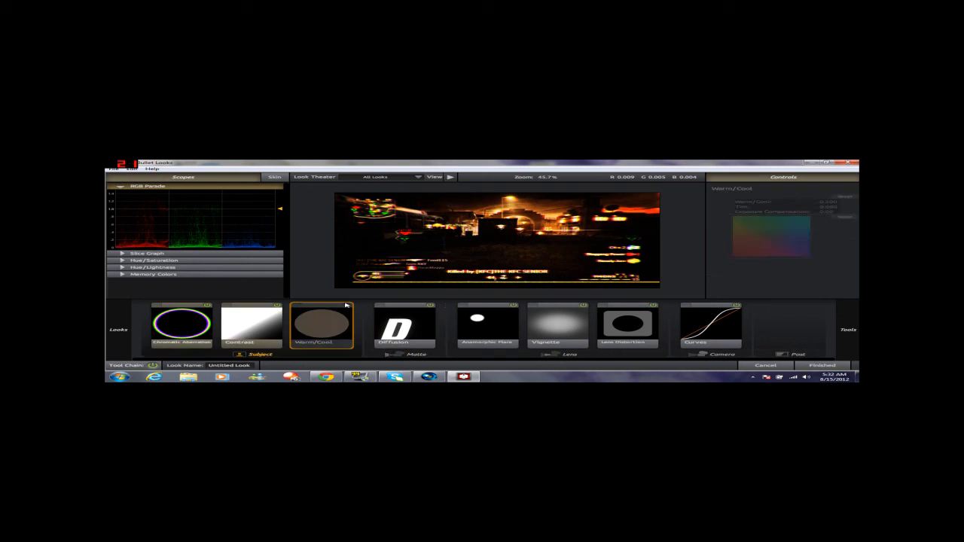
pyautogui.click(347, 305)
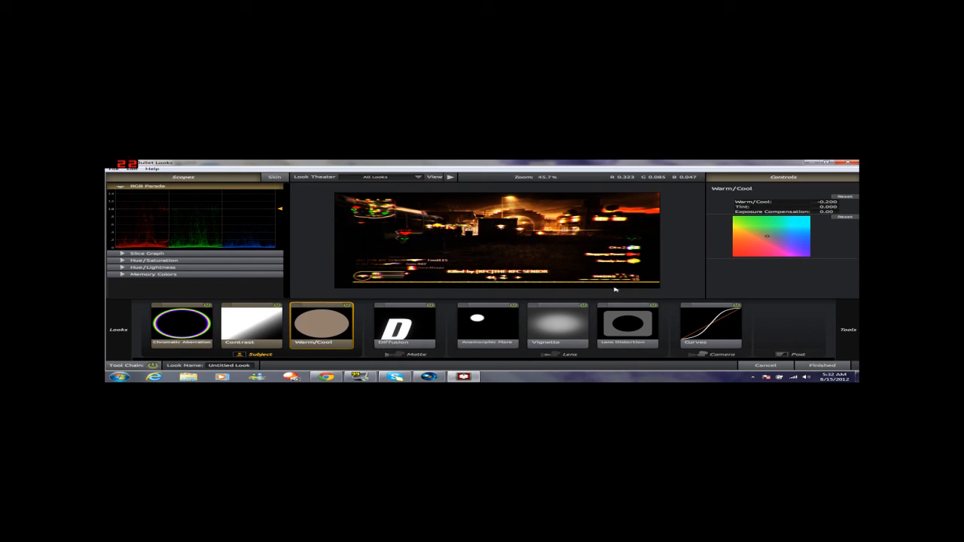
pyautogui.click(279, 307)
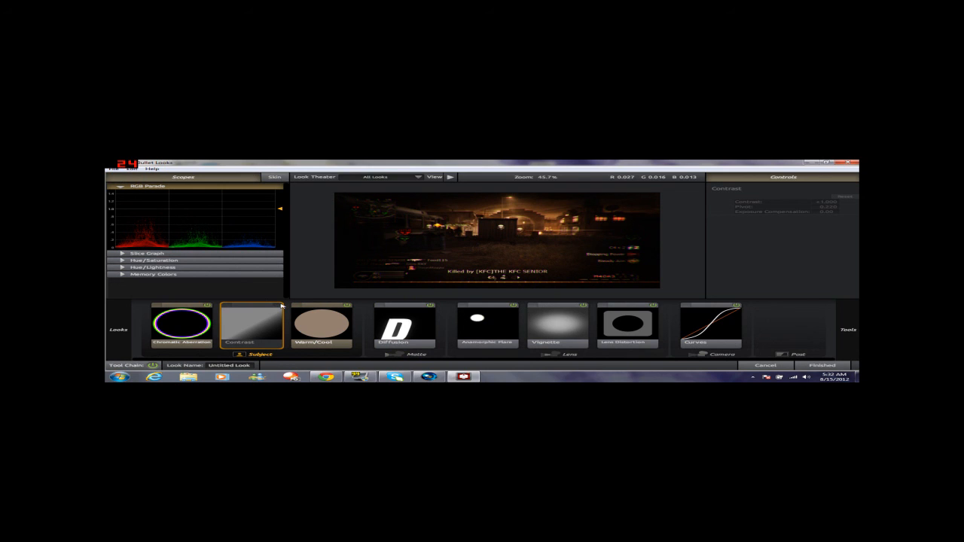
pyautogui.click(278, 306)
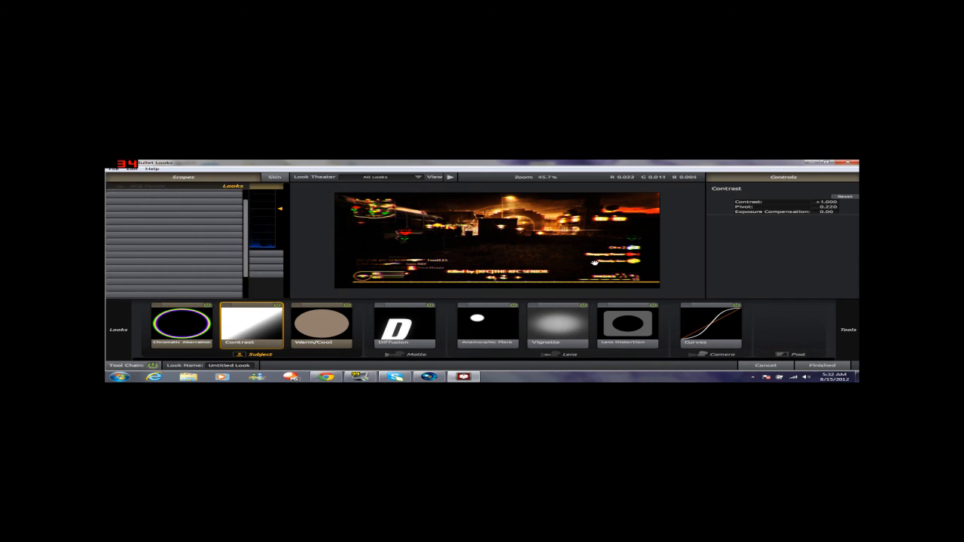
pyautogui.click(277, 305)
pyautogui.click(277, 306)
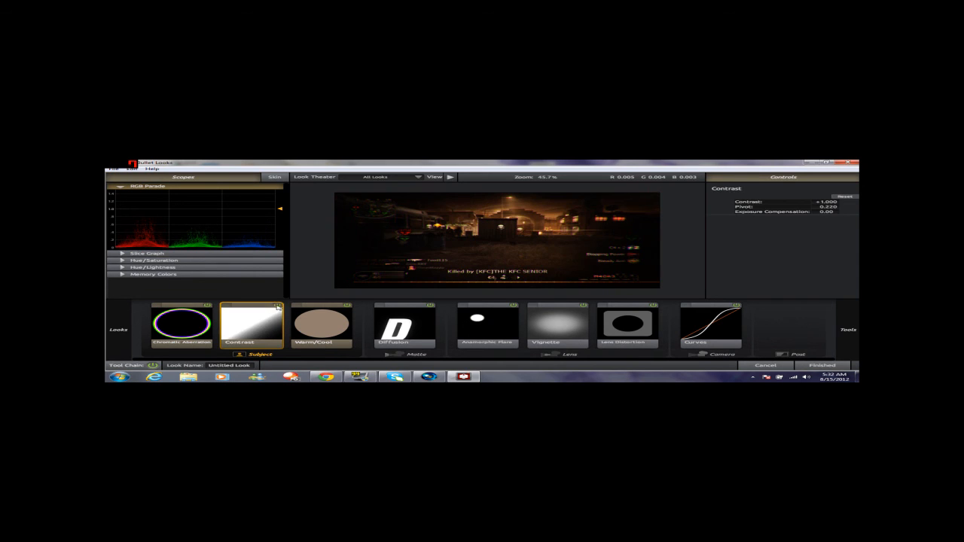
# Set the look's Contrast to +0.750, then apply the finished look to the clip and close its effect settings.
pyautogui.click(838, 202)
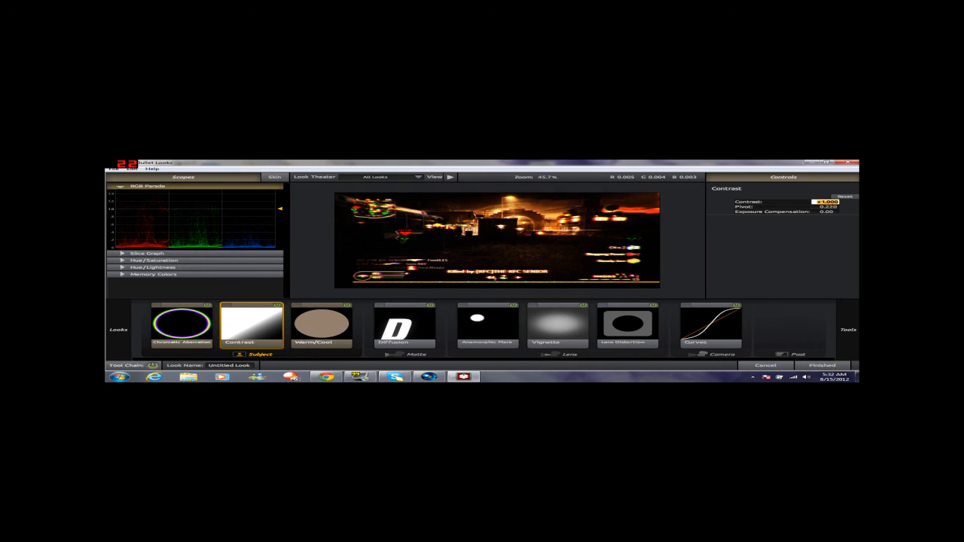
pyautogui.press('BackSpace')
pyautogui.press('Return')
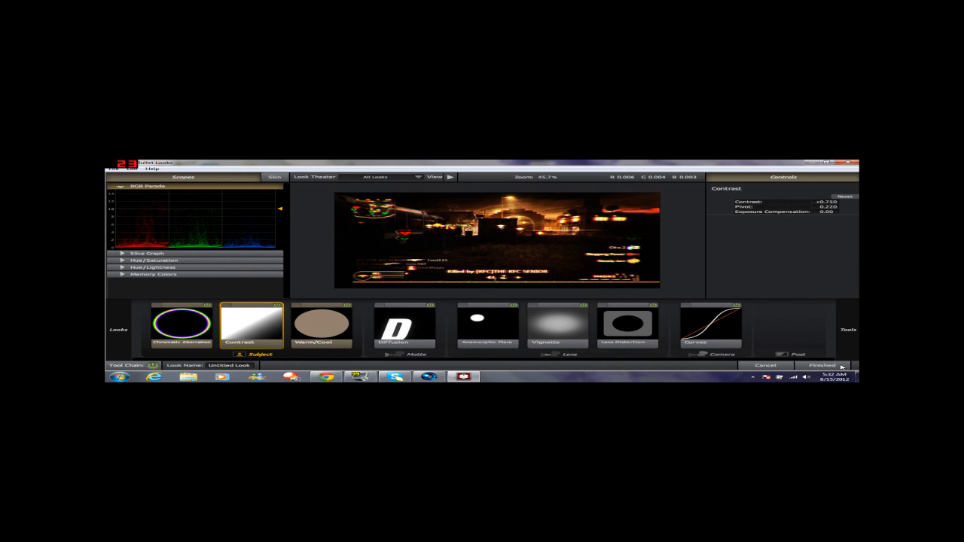
pyautogui.click(842, 367)
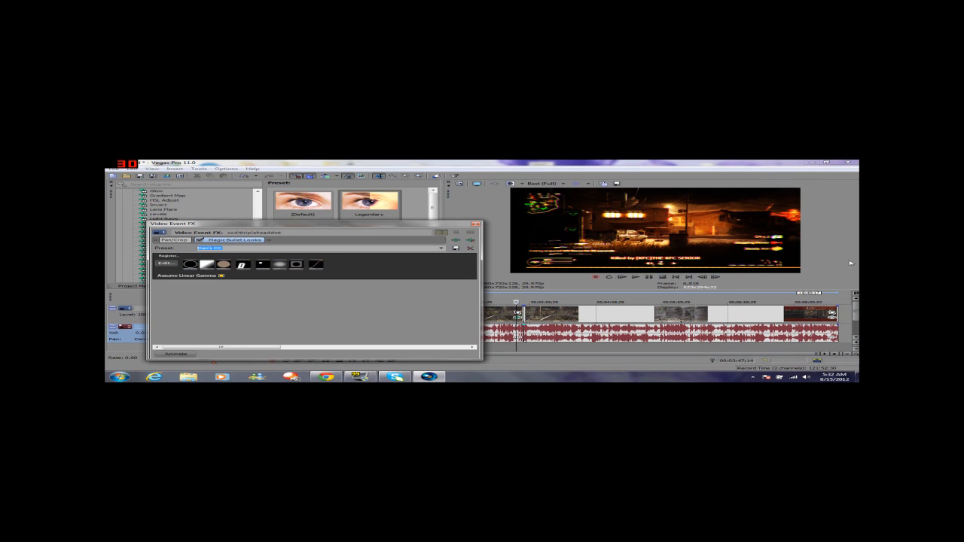
pyautogui.click(476, 225)
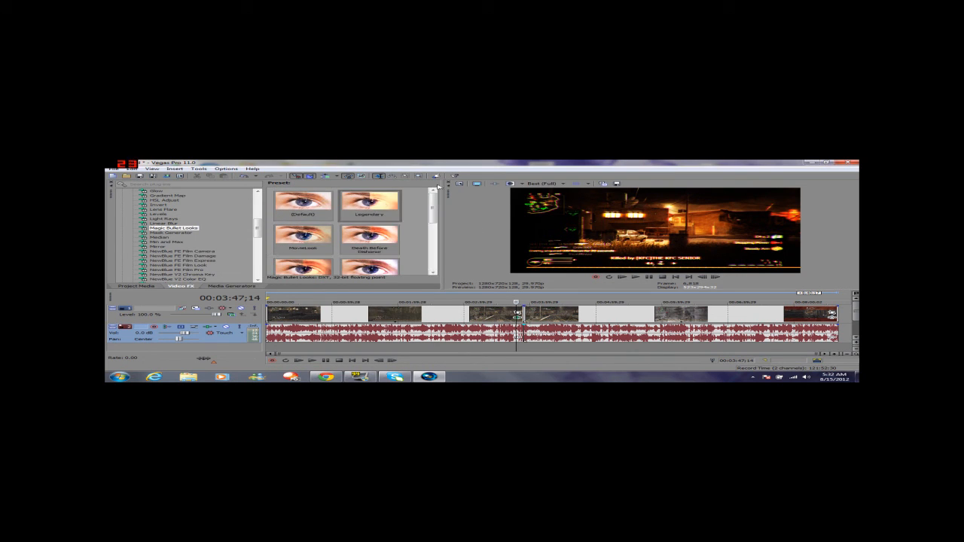
# Look through the saved Magic Bullet Looks presets from beginning to end and return to the start of the list.
pyautogui.moveTo(435, 210); pyautogui.dragTo(429, 238)
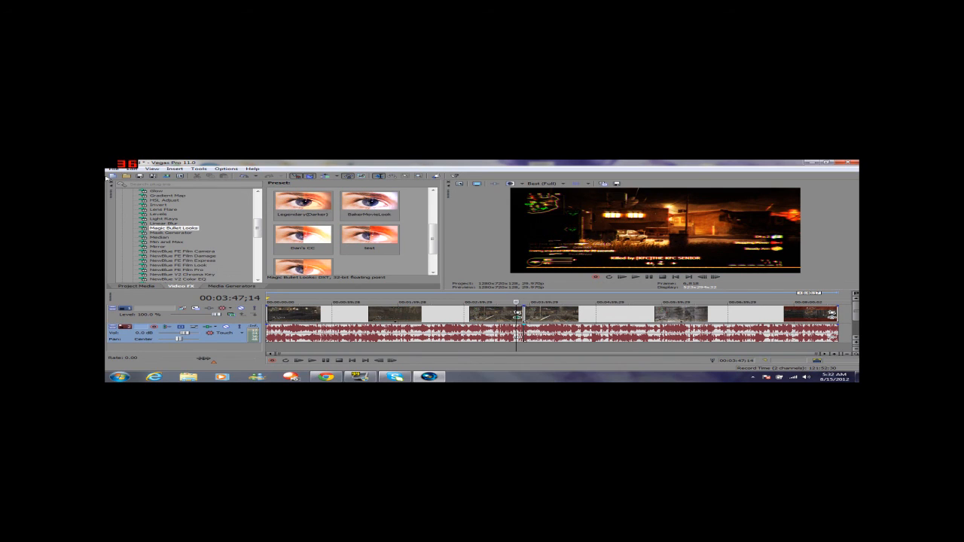
pyautogui.moveTo(432, 243); pyautogui.dragTo(432, 197)
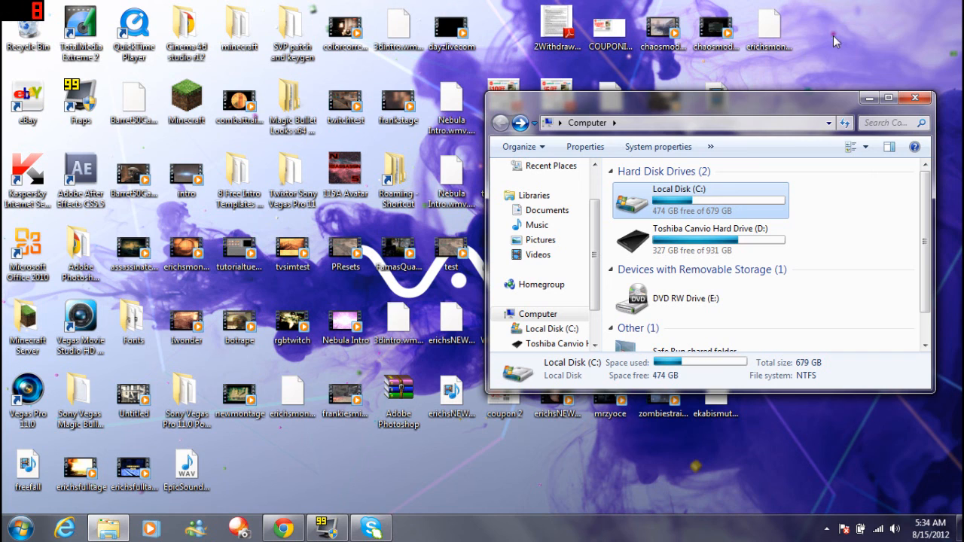
# Reposition the Computer window in File Explorer and place the agony.ls3 look file just below it on the desktop.
pyautogui.moveTo(789, 101); pyautogui.dragTo(608, 108)
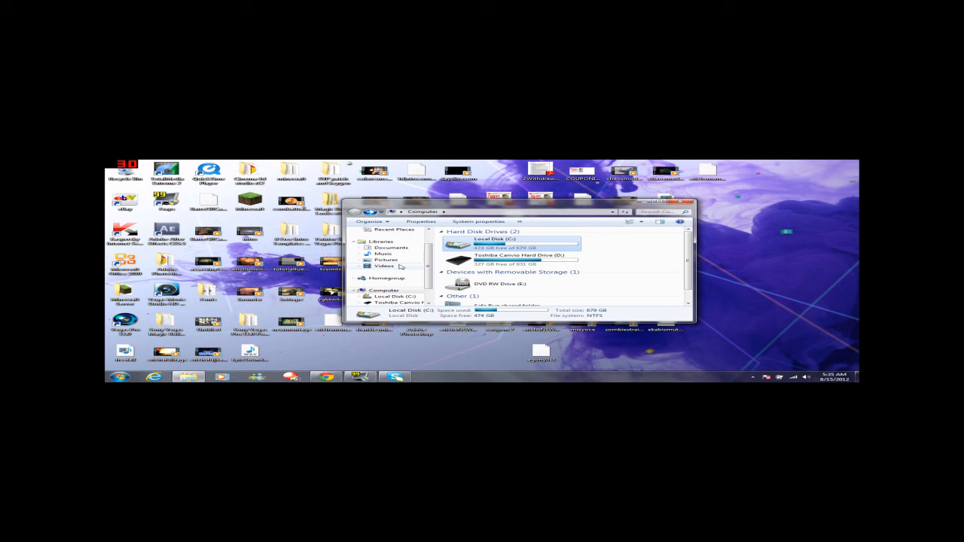
pyautogui.moveTo(544, 356); pyautogui.dragTo(502, 356)
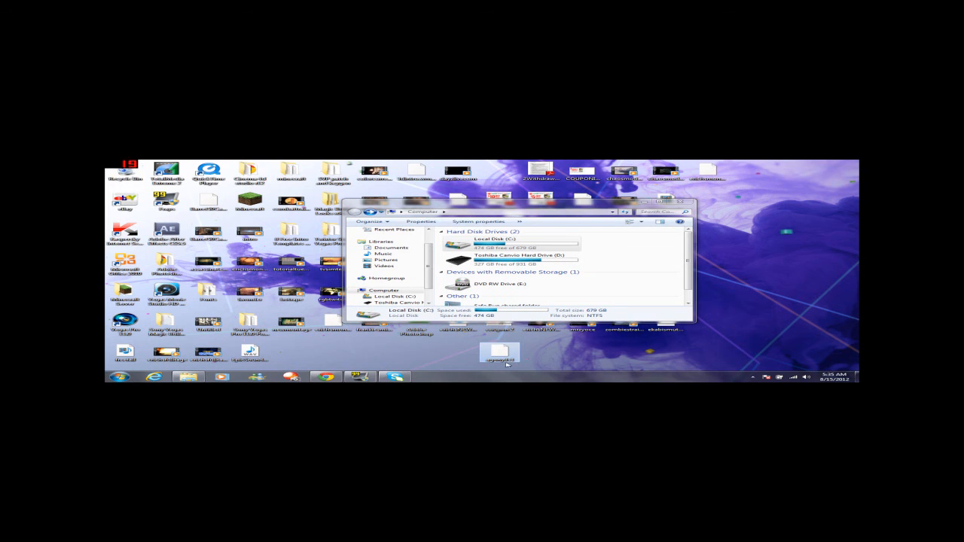
pyautogui.click(452, 345)
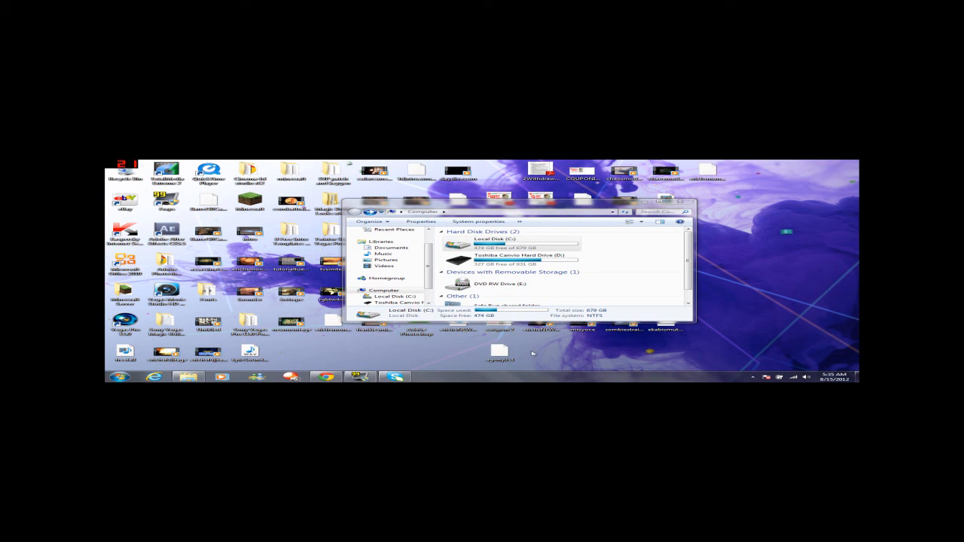
pyautogui.click(503, 352)
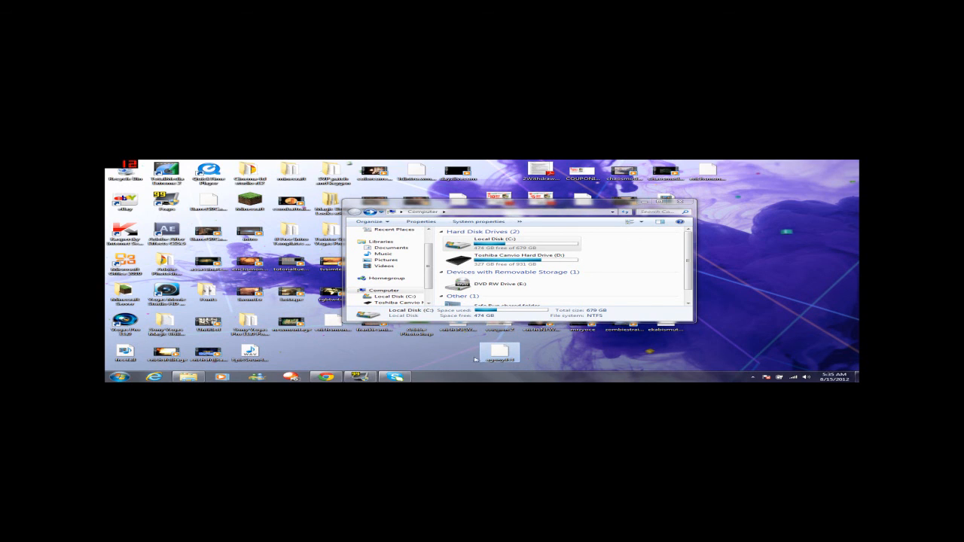
pyautogui.moveTo(502, 351); pyautogui.dragTo(460, 349)
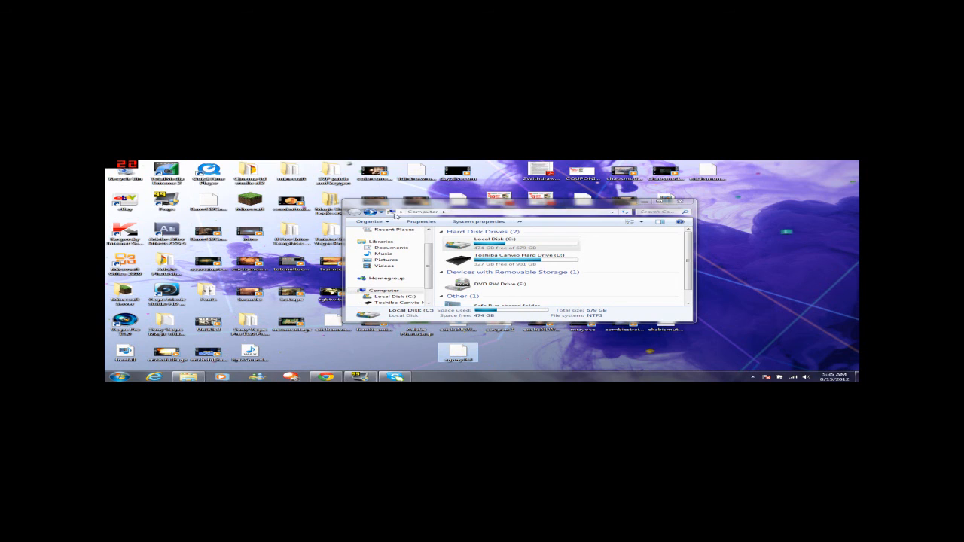
# Open the Looks folder inside LooksBuilder in Program Files (x86) on Local Disk (C:).
pyautogui.doubleClick(515, 248)
pyautogui.doubleClick(474, 294)
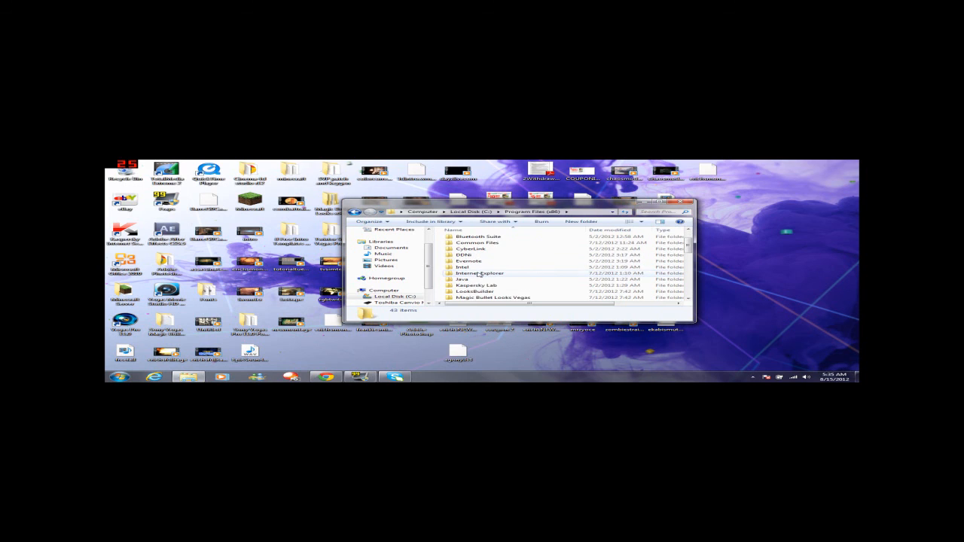
pyautogui.scroll(-1, 479, 274)
pyautogui.doubleClick(480, 274)
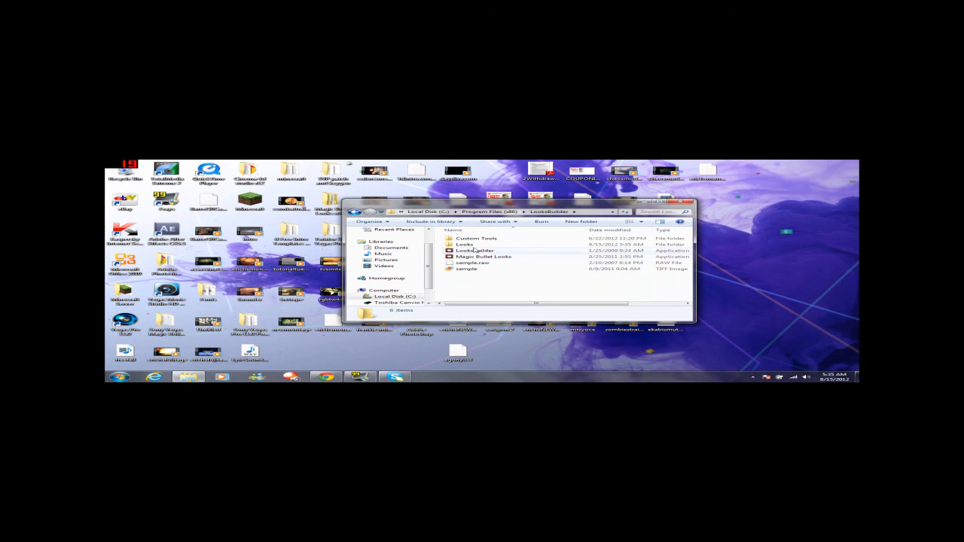
pyautogui.doubleClick(465, 246)
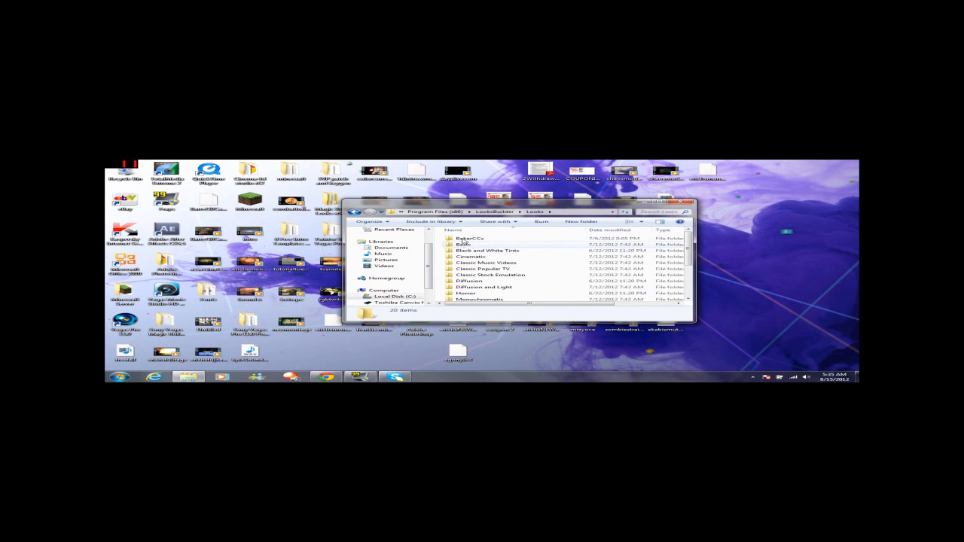
# Find the YoutubeColorCorrections folder among the look categories and open it.
pyautogui.scroll(-1, 473, 271)
pyautogui.scroll(-1, 473, 271)
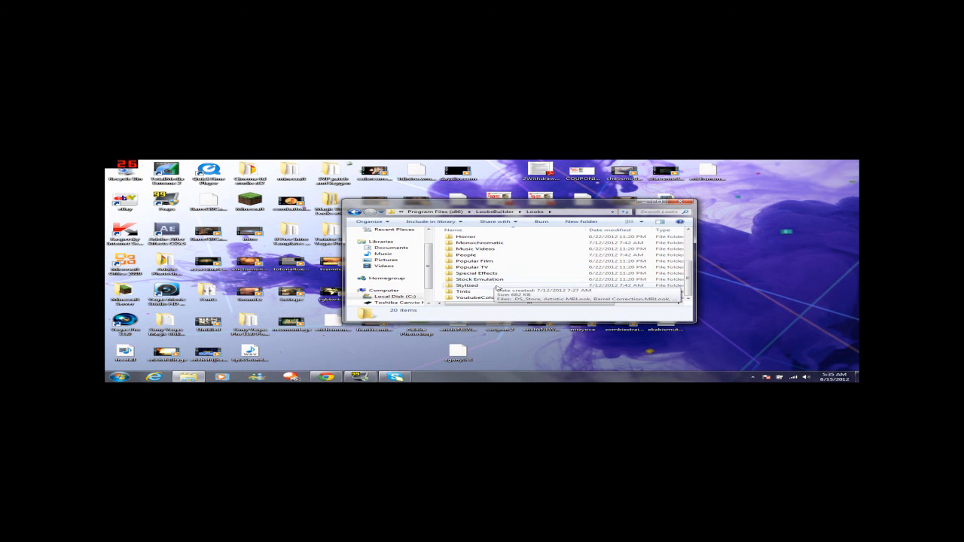
pyautogui.scroll(2, 491, 282)
pyautogui.scroll(-2, 494, 283)
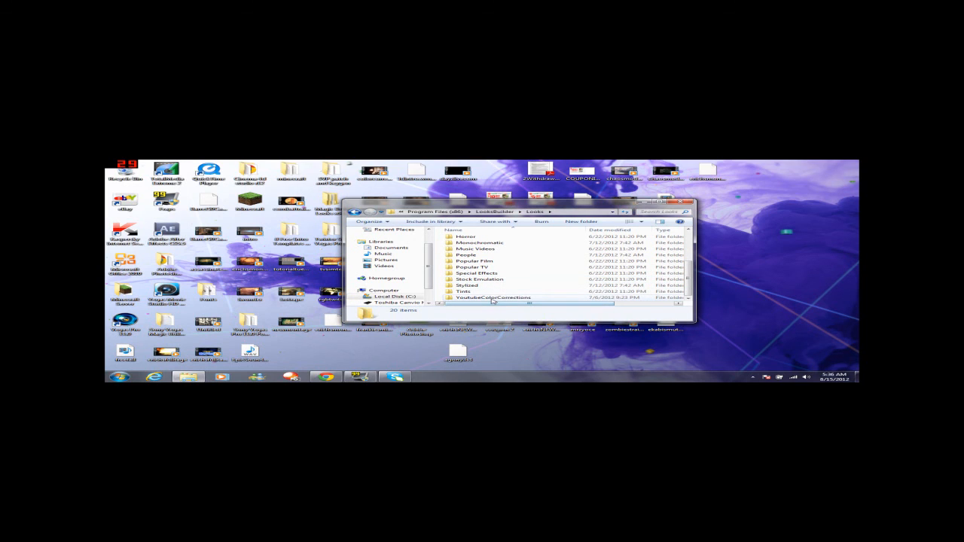
pyautogui.rightClick(500, 302)
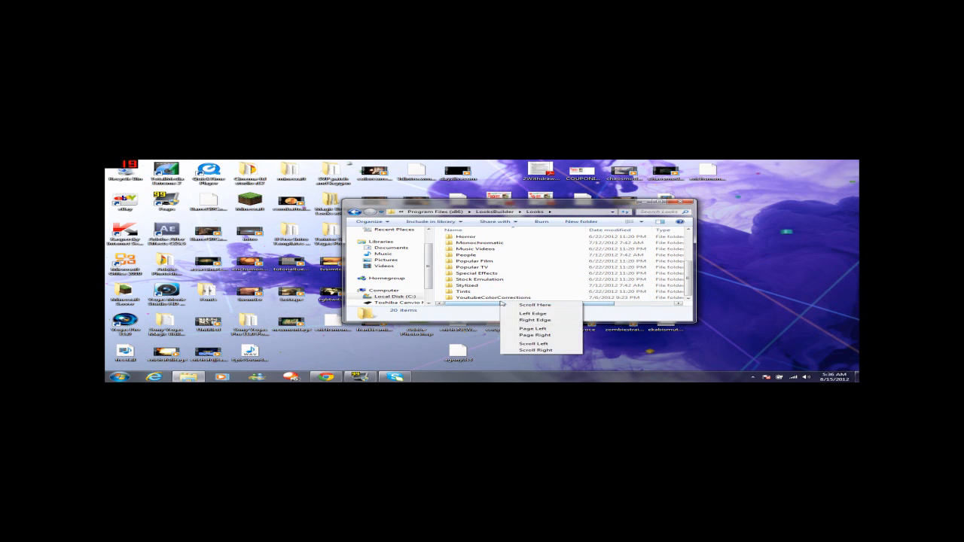
pyautogui.click(475, 300)
pyautogui.click(479, 298)
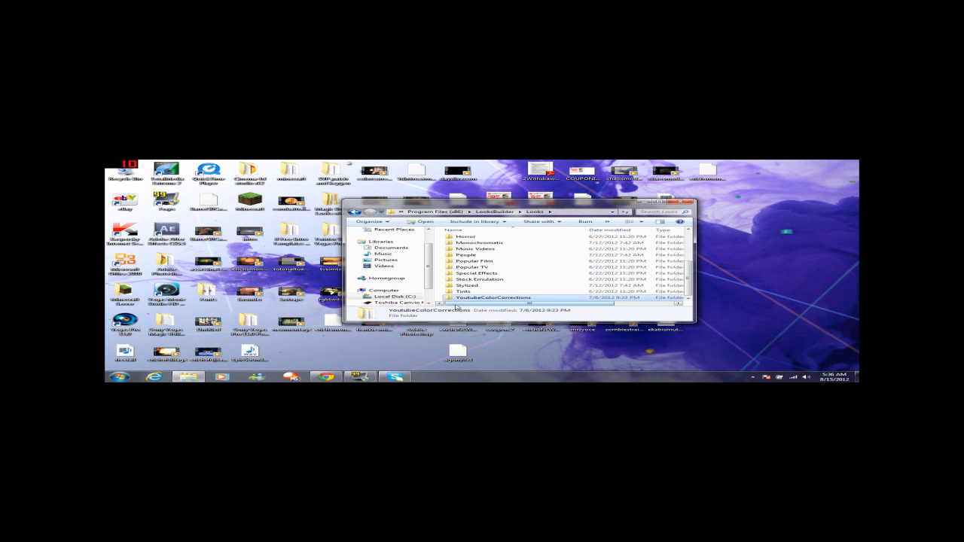
pyautogui.doubleClick(457, 299)
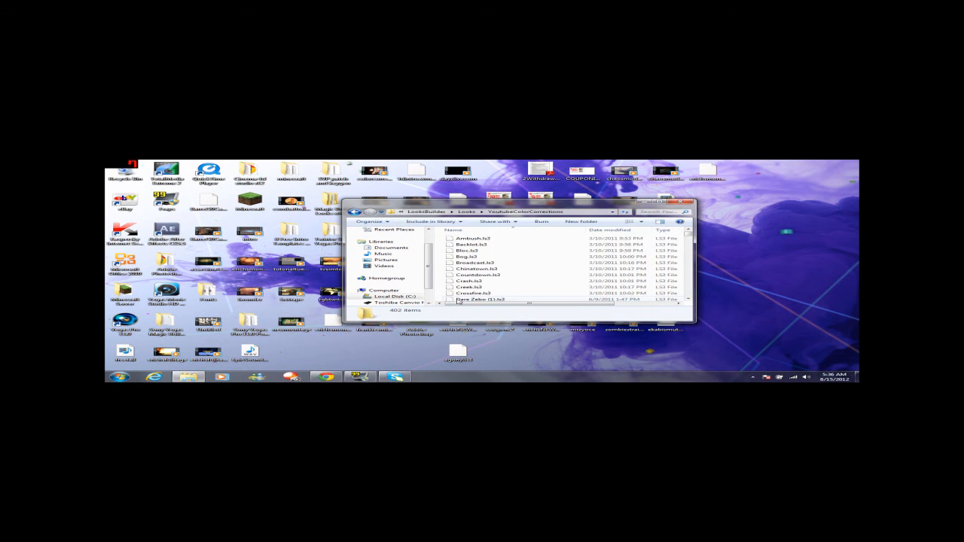
# Move agony.ls3 from the desktop into YoutubeColorCorrections, granting administrator permission, and close the Explorer window.
pyautogui.click(449, 354)
pyautogui.moveTo(449, 354); pyautogui.dragTo(512, 271)
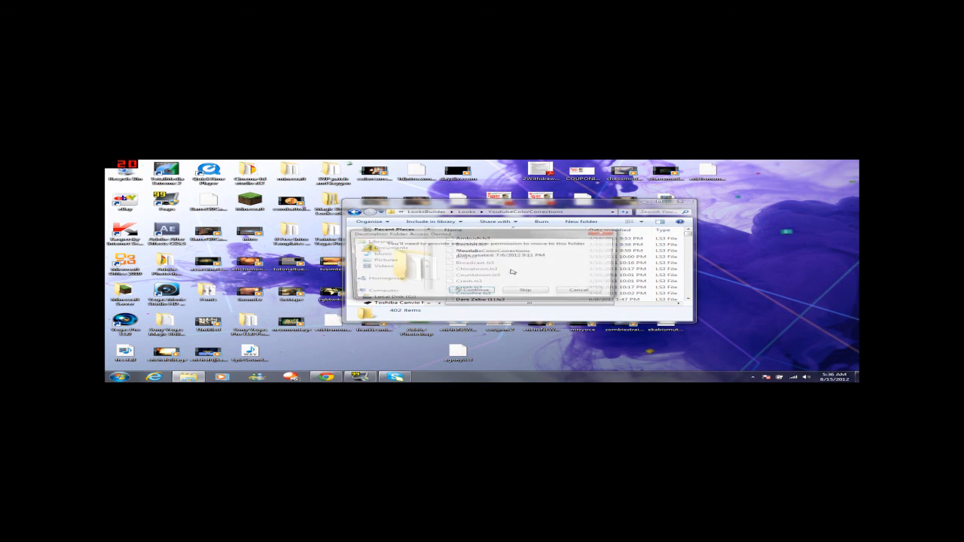
pyautogui.click(471, 292)
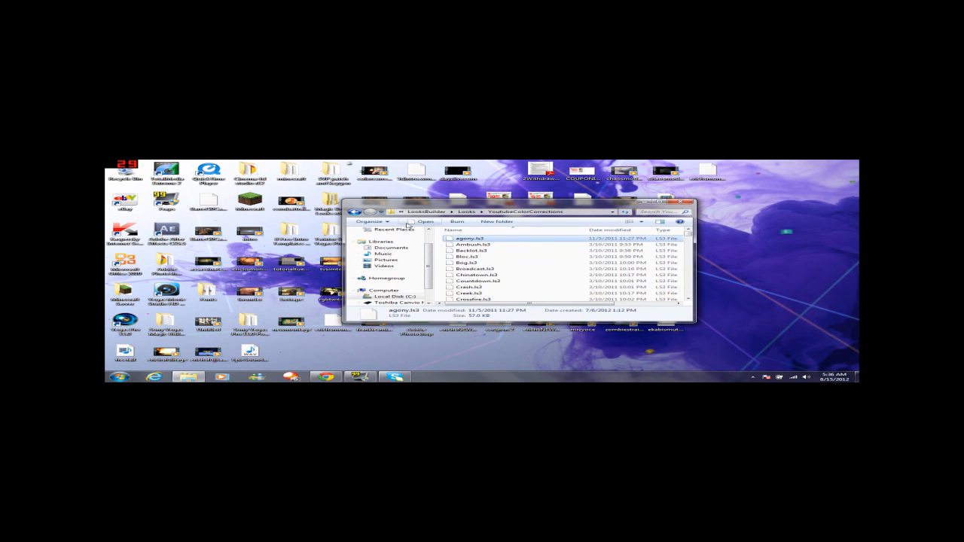
pyautogui.click(354, 212)
pyautogui.click(354, 212)
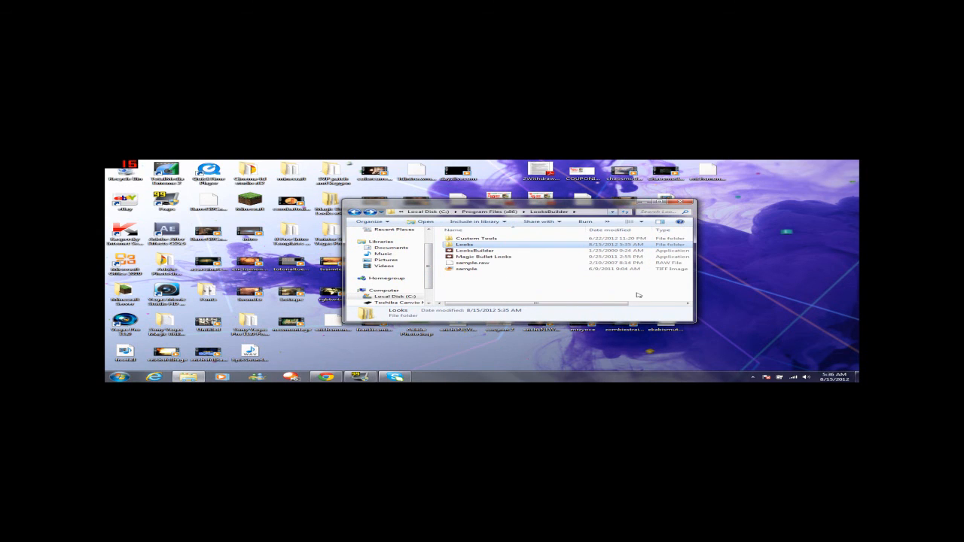
pyautogui.click(683, 202)
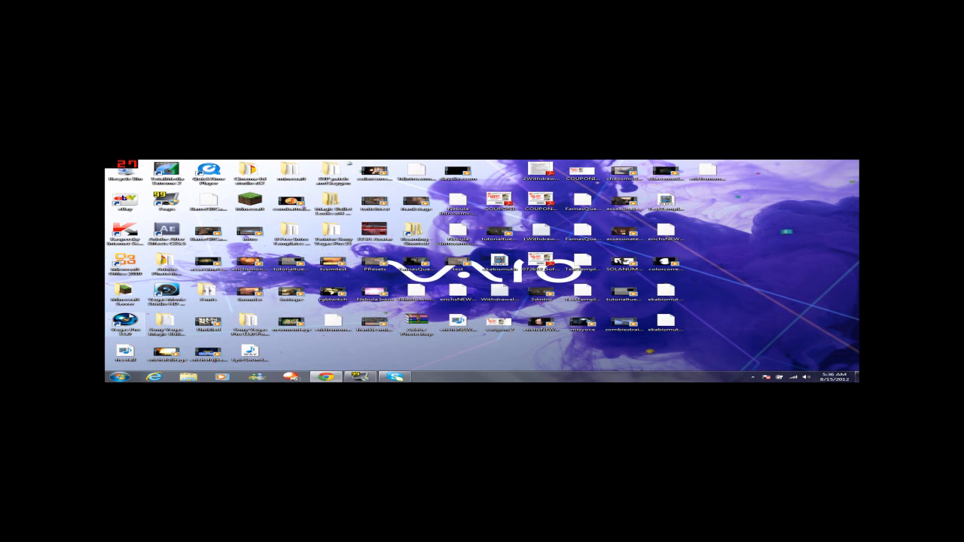
# Launch Vegas Pro 11.0 and locate Magic Bullet Looks in the list of video effects.
pyautogui.doubleClick(125, 325)
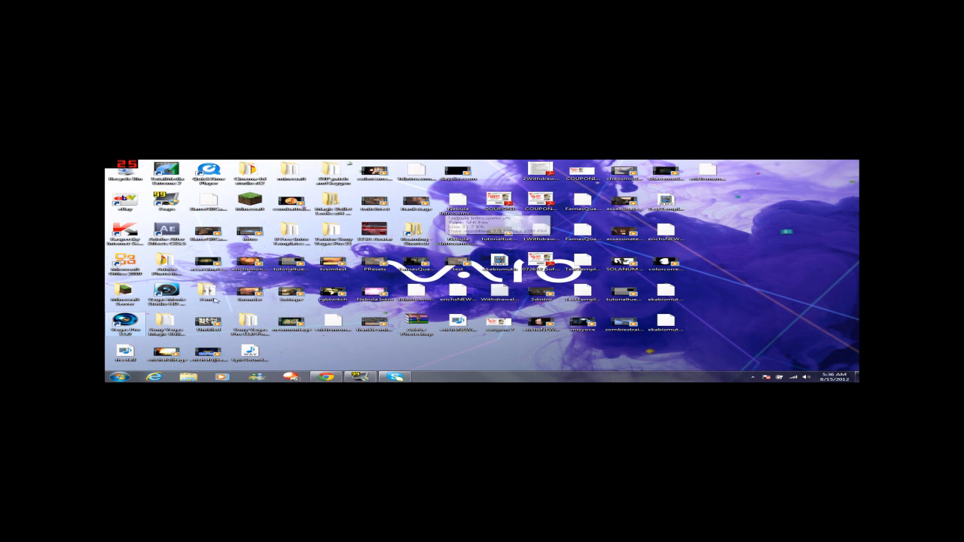
pyautogui.click(118, 376)
pyautogui.click(162, 240)
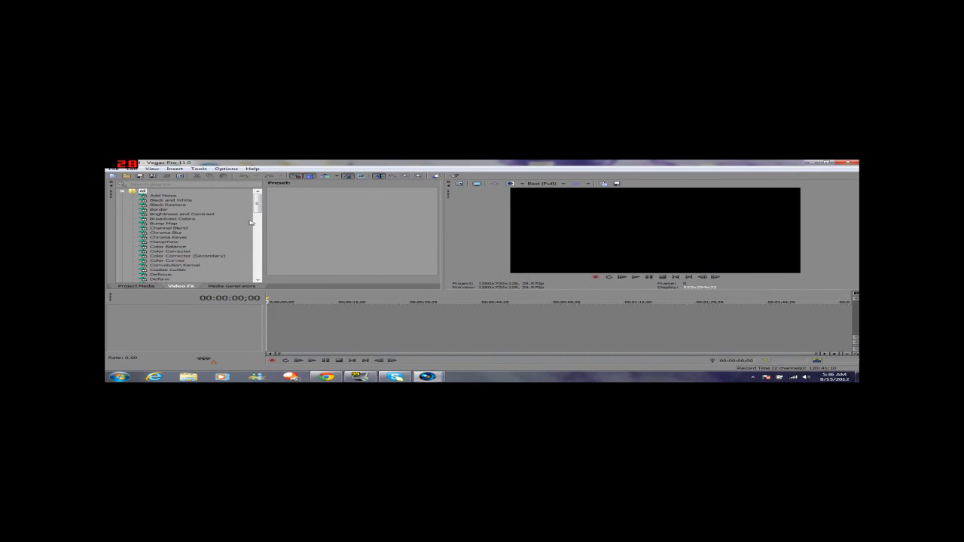
pyautogui.moveTo(258, 203); pyautogui.dragTo(256, 231)
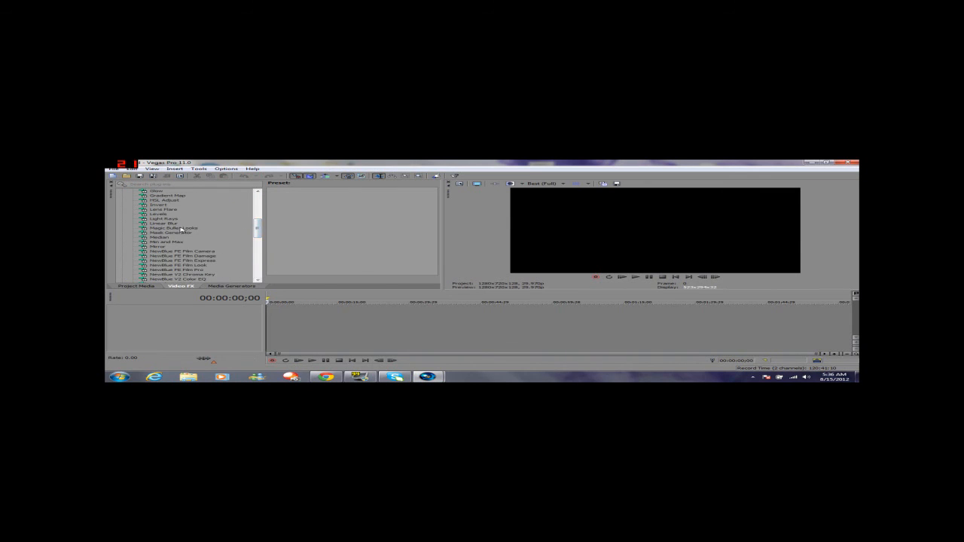
# Show the Magic Bullet Looks presets and look through the saved ones.
pyautogui.click(184, 228)
pyautogui.moveTo(431, 216); pyautogui.dragTo(433, 260)
pyautogui.scroll(5, 384, 235)
pyautogui.click(319, 204)
# Open the gameplay clip 2012_5_27_15_11_52 from Desktop Files onto the timeline.
pyautogui.click(115, 170)
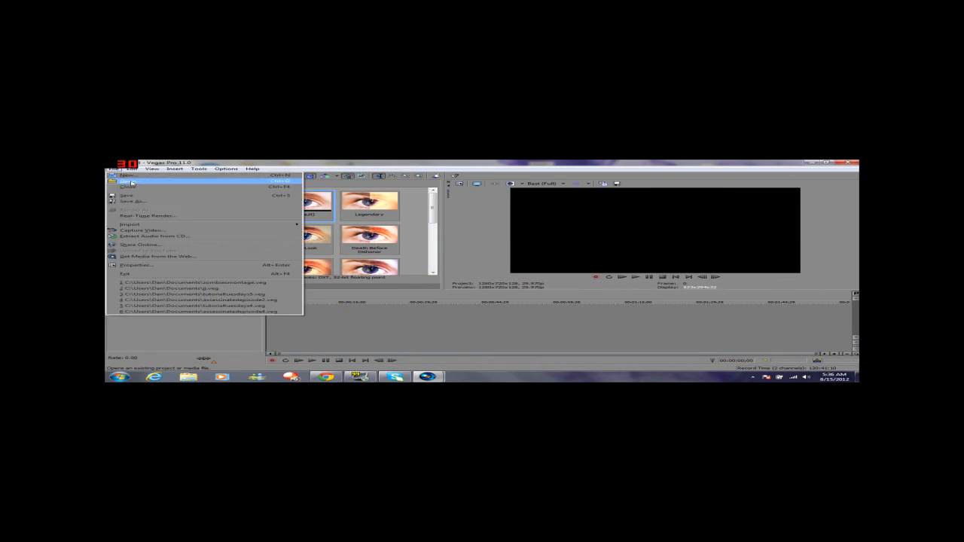
pyautogui.click(131, 182)
pyautogui.click(473, 214)
pyautogui.click(531, 214)
pyautogui.click(724, 226)
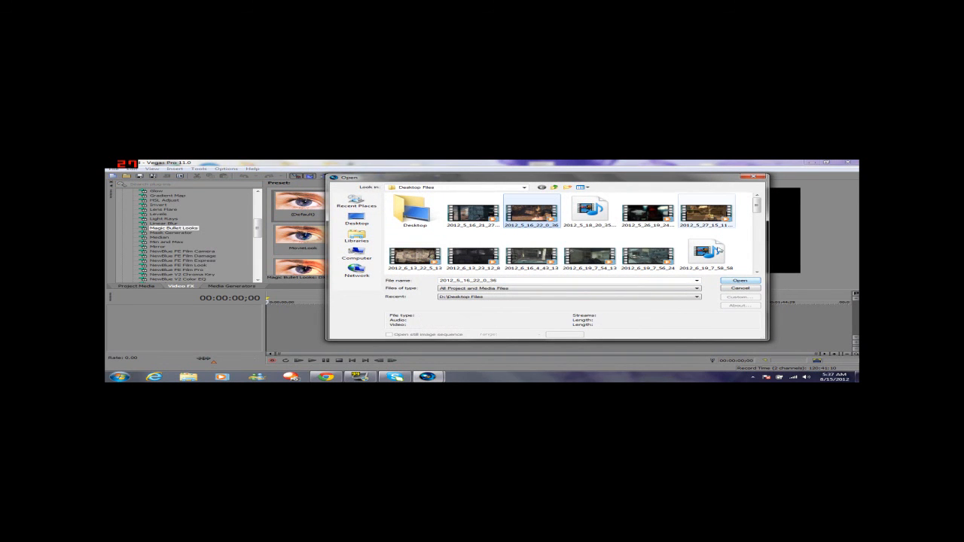
pyautogui.click(741, 281)
# Add the default Magic Bullet Looks preset to the clip and open its look editor on the frame at 00:00:53;12.
pyautogui.moveTo(311, 207); pyautogui.dragTo(331, 233)
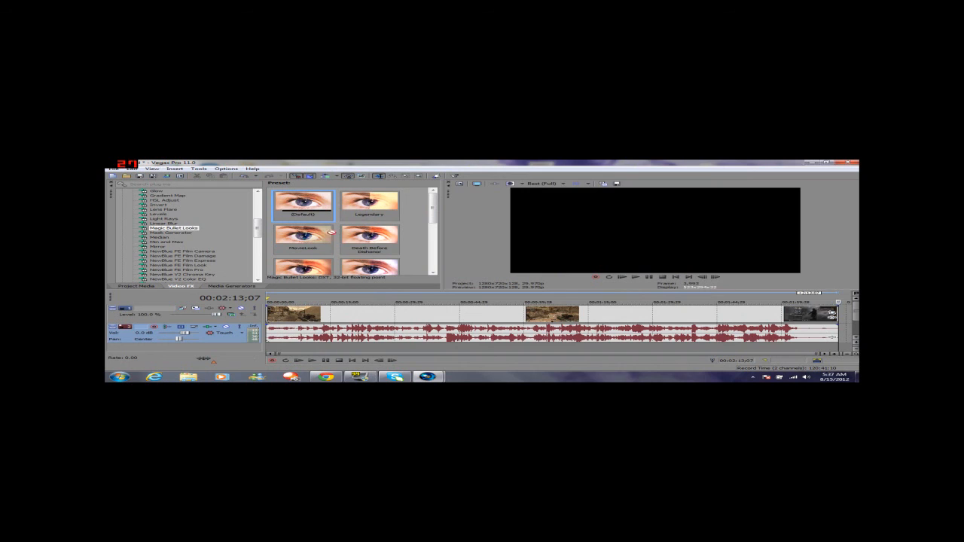
pyautogui.moveTo(480, 316); pyautogui.dragTo(482, 316)
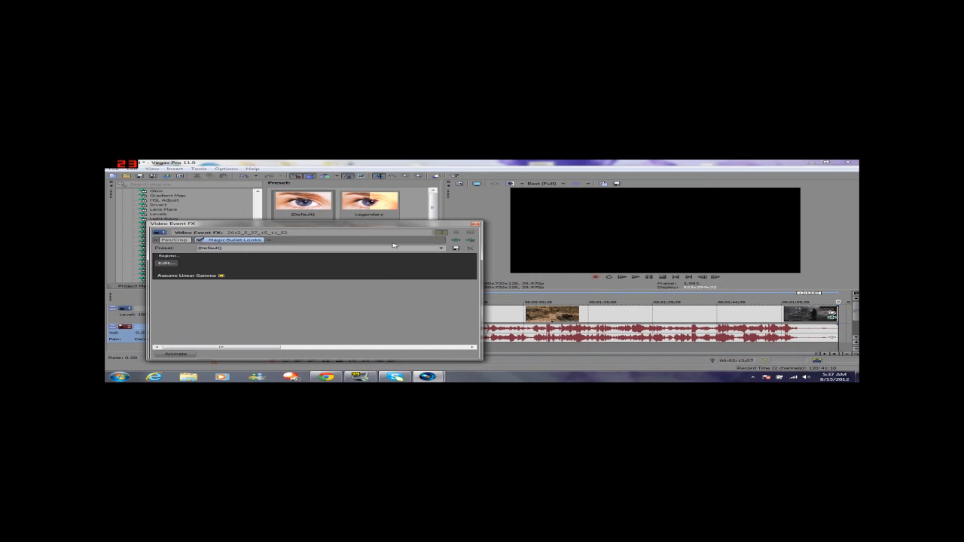
pyautogui.click(167, 263)
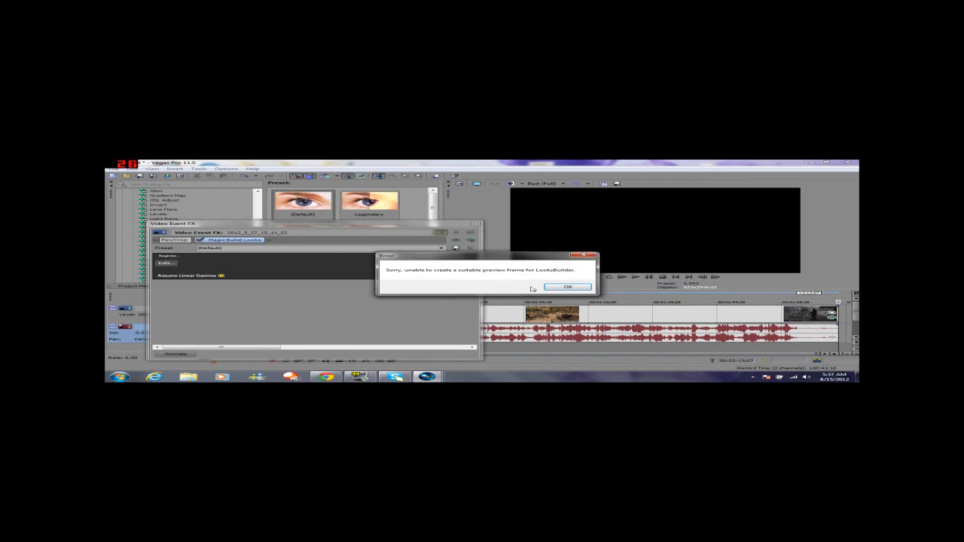
pyautogui.click(559, 289)
pyautogui.click(495, 295)
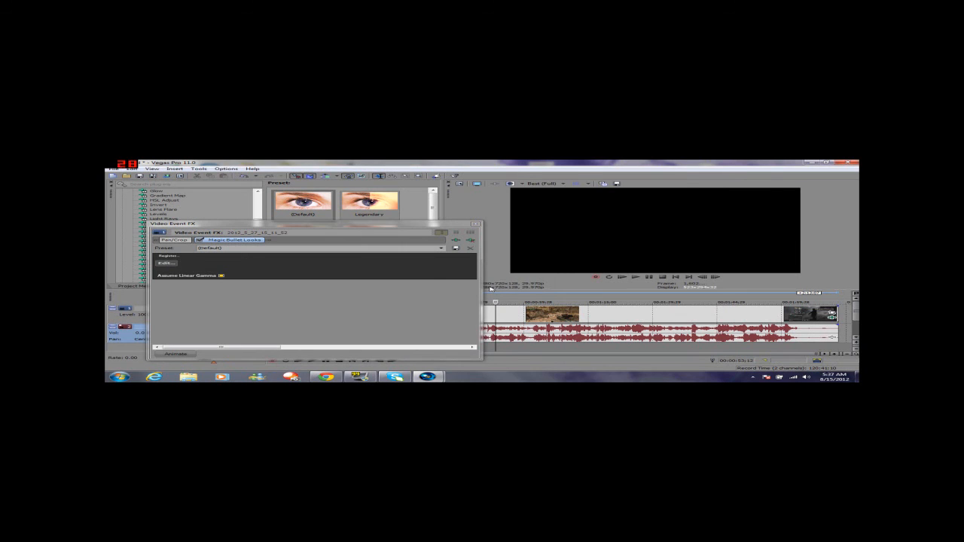
pyautogui.click(166, 263)
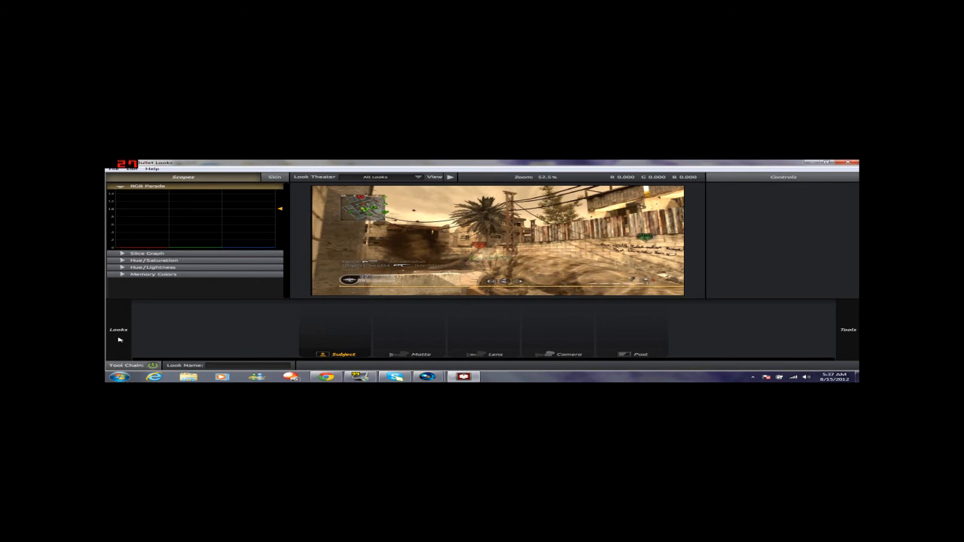
# Apply the agony look from YoutubeColorCorrections to the clip and save it as an effect preset named agony.
pyautogui.moveTo(124, 320)
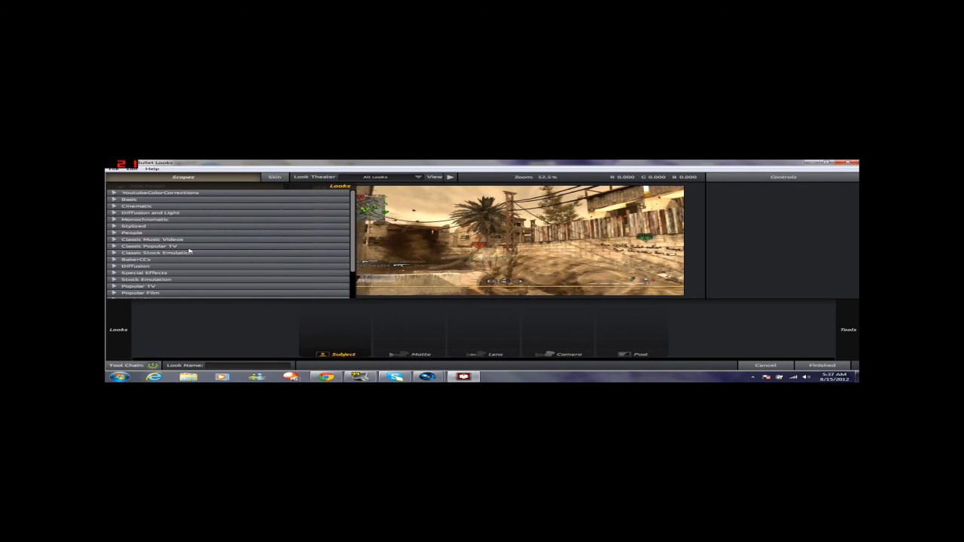
pyautogui.click(113, 193)
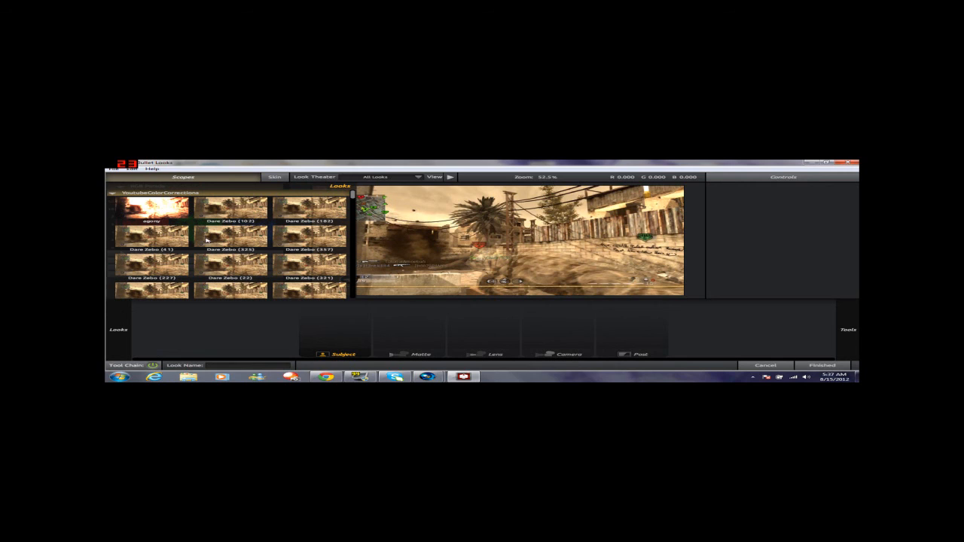
pyautogui.click(151, 210)
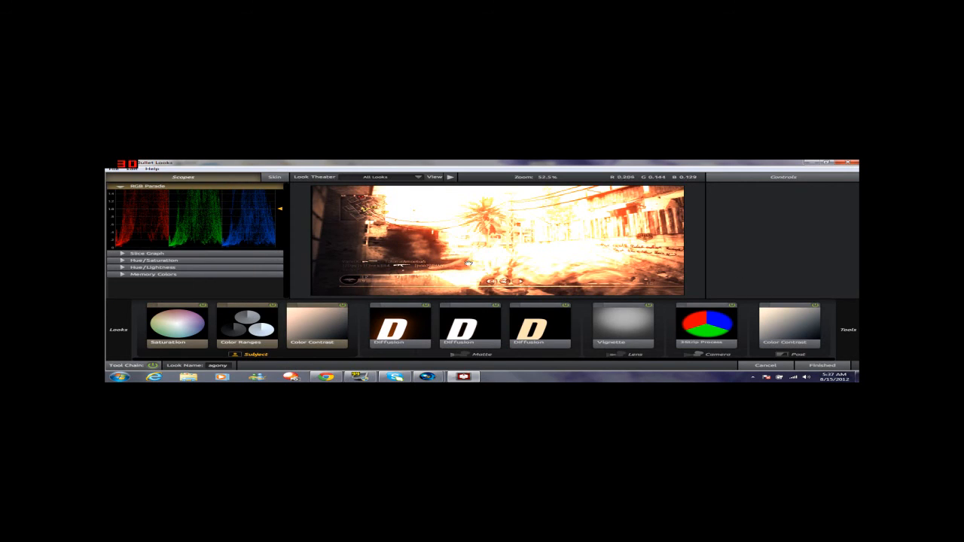
pyautogui.click(834, 368)
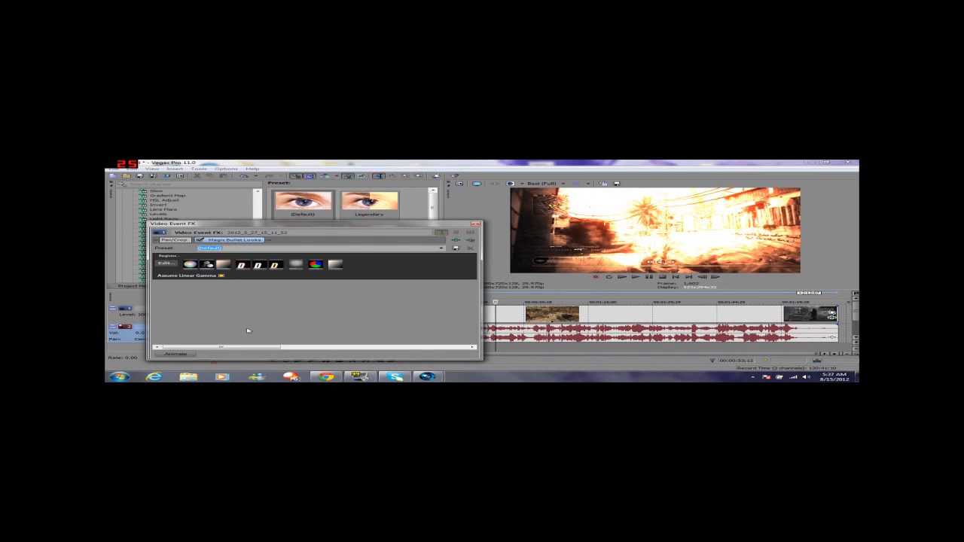
pyautogui.write('agony')
pyautogui.click(475, 223)
# Apply the saved agony preset from the Magic Bullet Looks presets to the clip on the timeline.
pyautogui.moveTo(433, 217); pyautogui.dragTo(431, 278)
pyautogui.click(369, 238)
pyautogui.moveTo(385, 231); pyautogui.dragTo(446, 314)
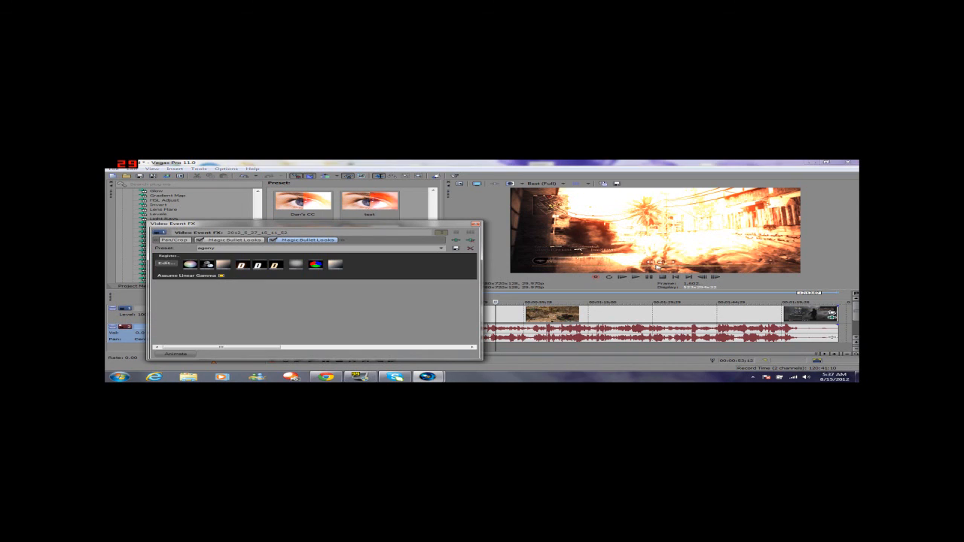
# Remove both Magic Bullet Looks effects from the clip and close its effects window.
pyautogui.click(474, 241)
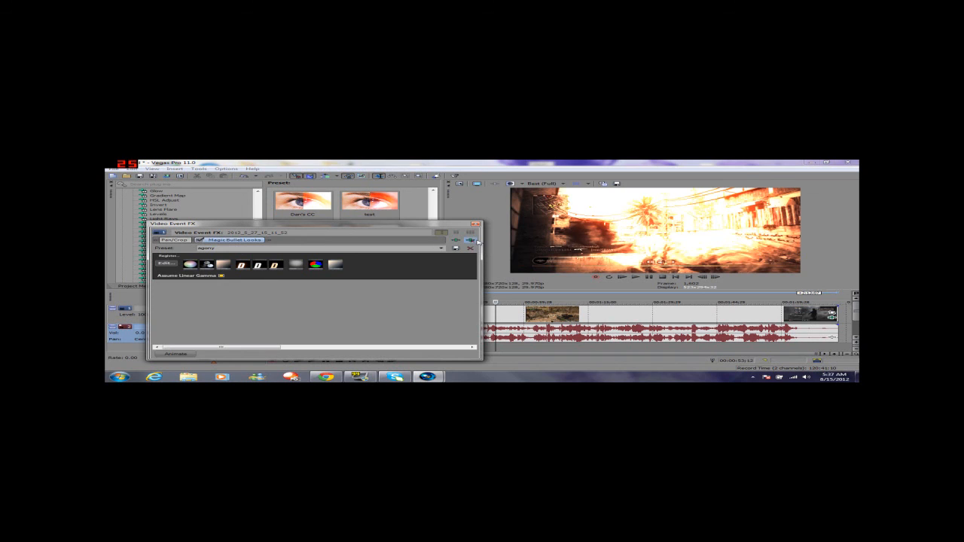
pyautogui.click(475, 241)
pyautogui.click(475, 223)
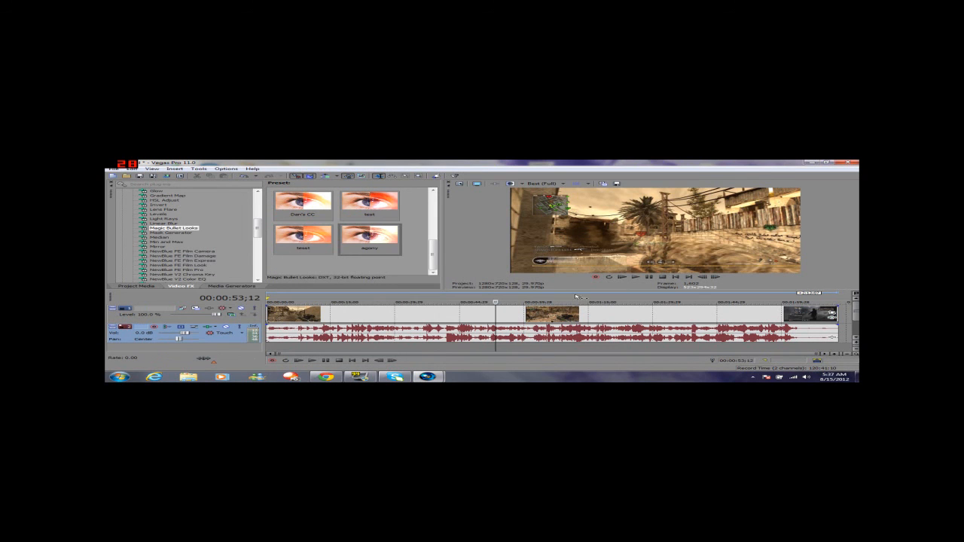
pyautogui.scroll(5, 378, 239)
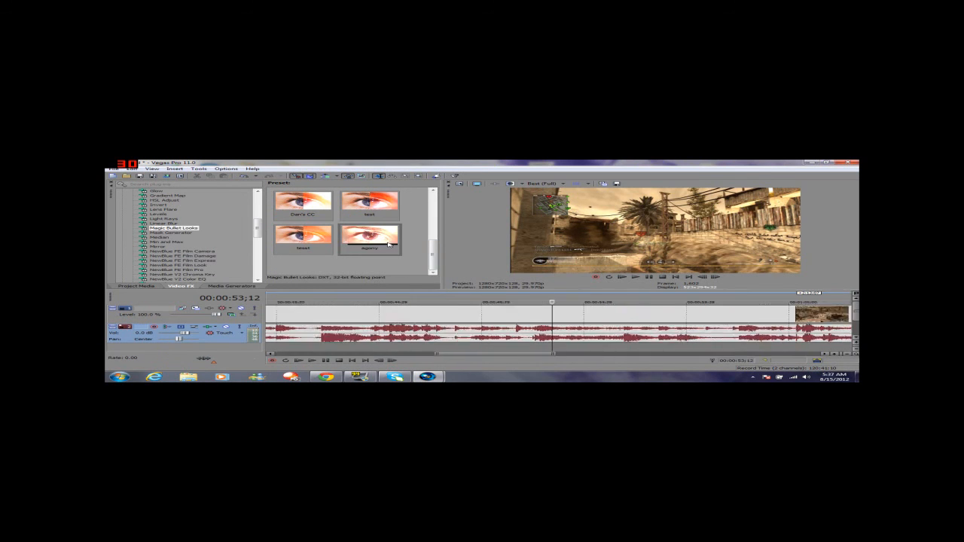
pyautogui.scroll(-8, 409, 246)
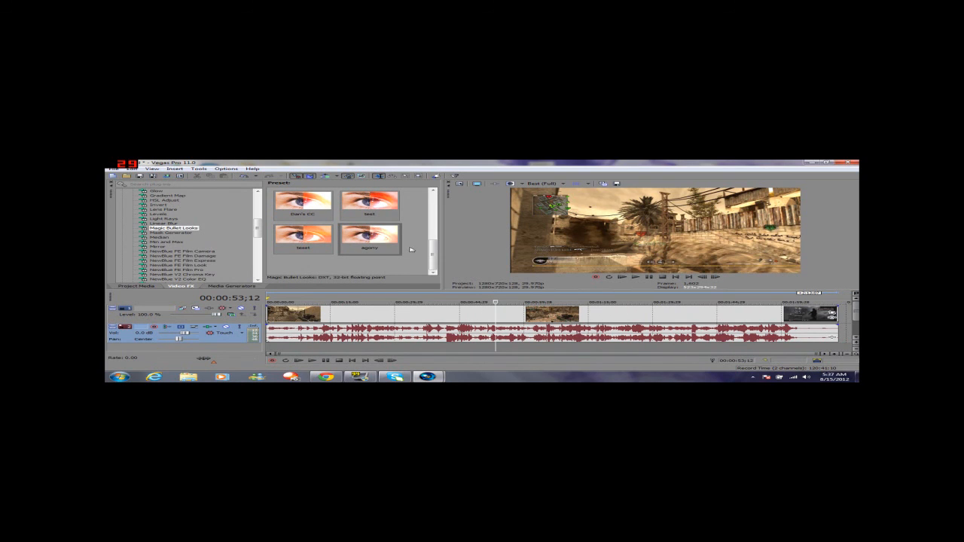
pyautogui.scroll(5, 429, 254)
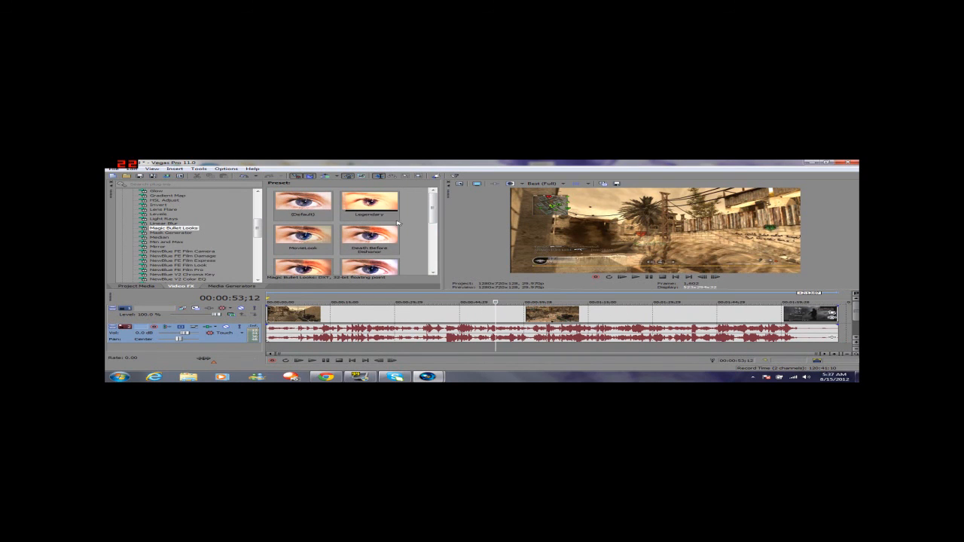